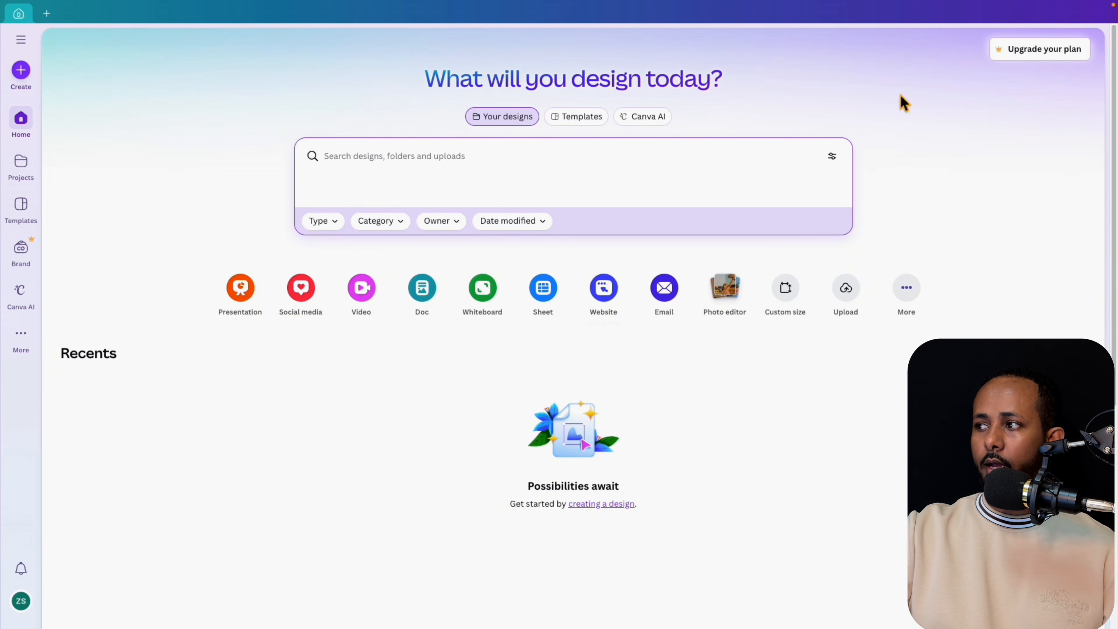
Compare the premium benefits of the Canva Pro and Canva Business plans in the upgrade offer, and close it without upgrading.
left_click(1026, 54)
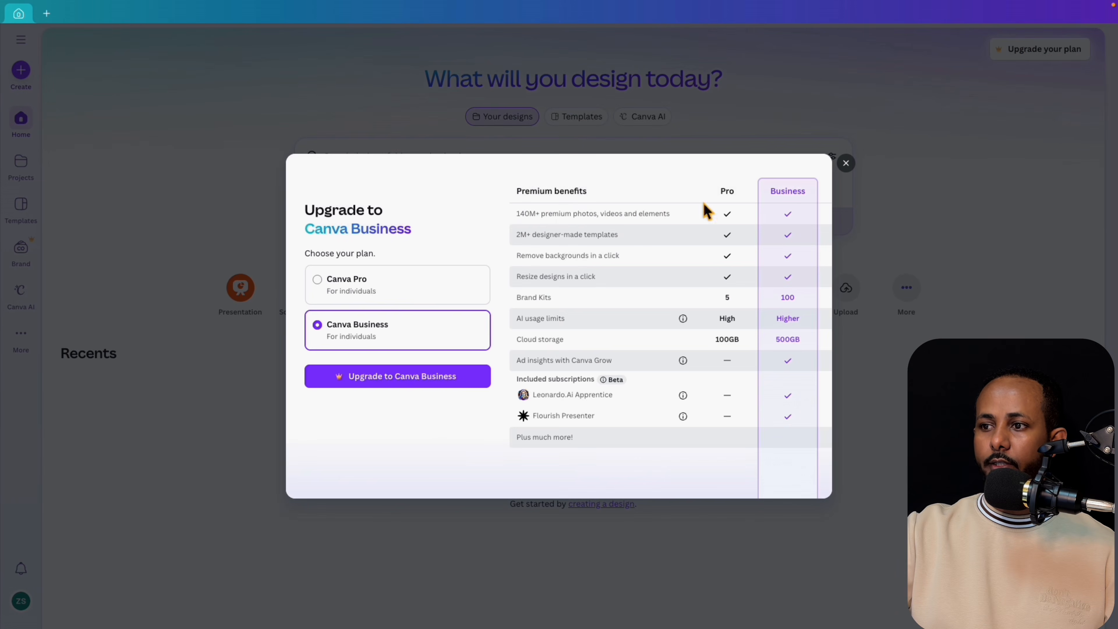
left_click(326, 292)
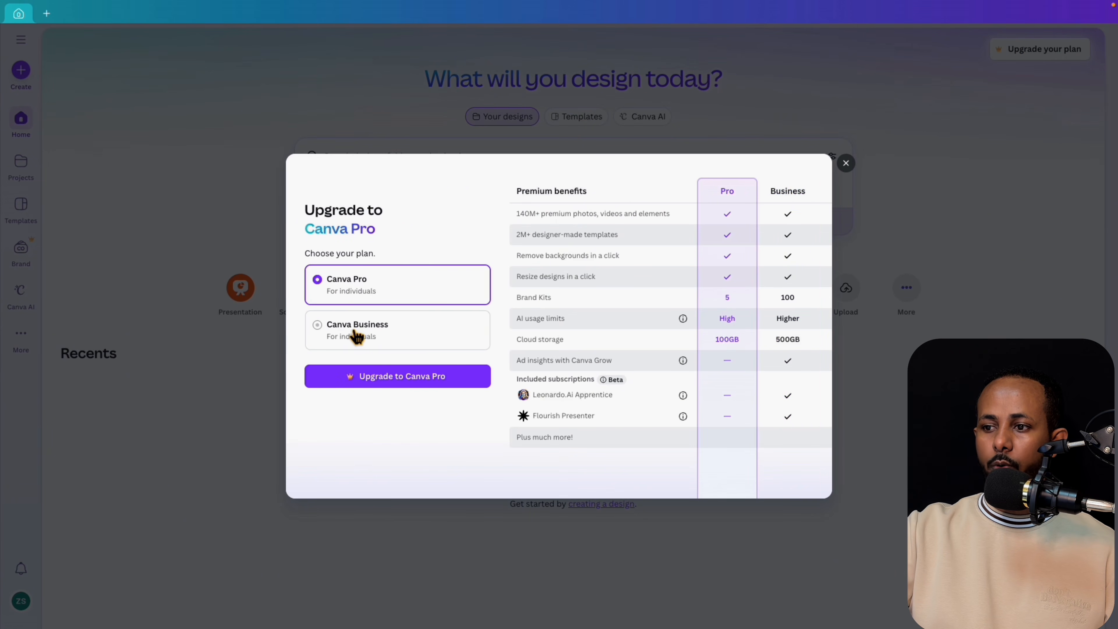
left_click(336, 337)
left_click(332, 297)
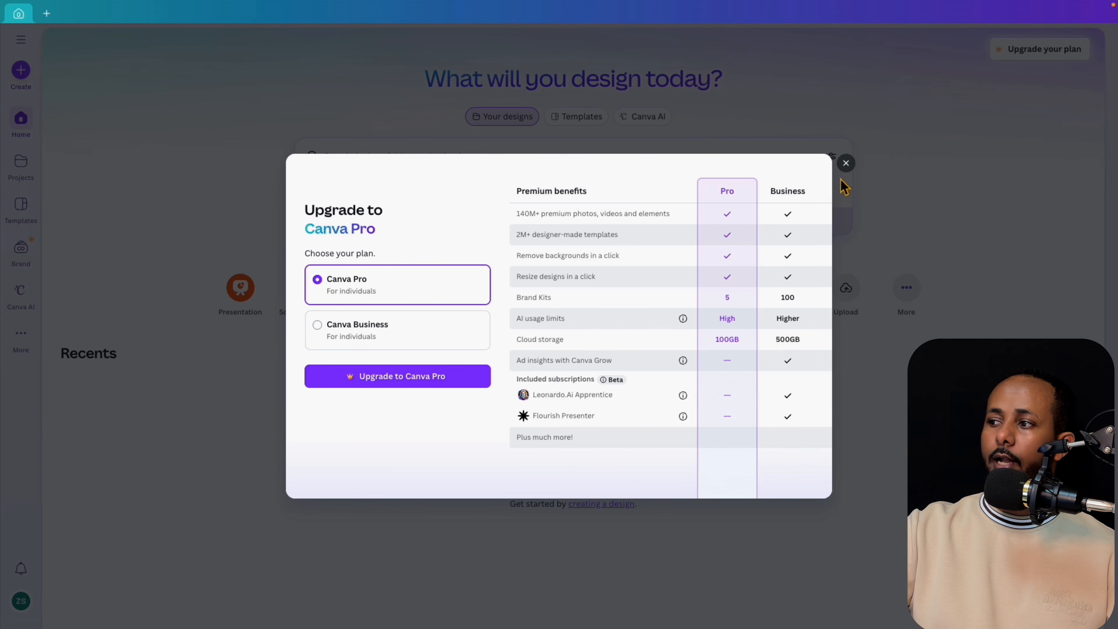
left_click(846, 164)
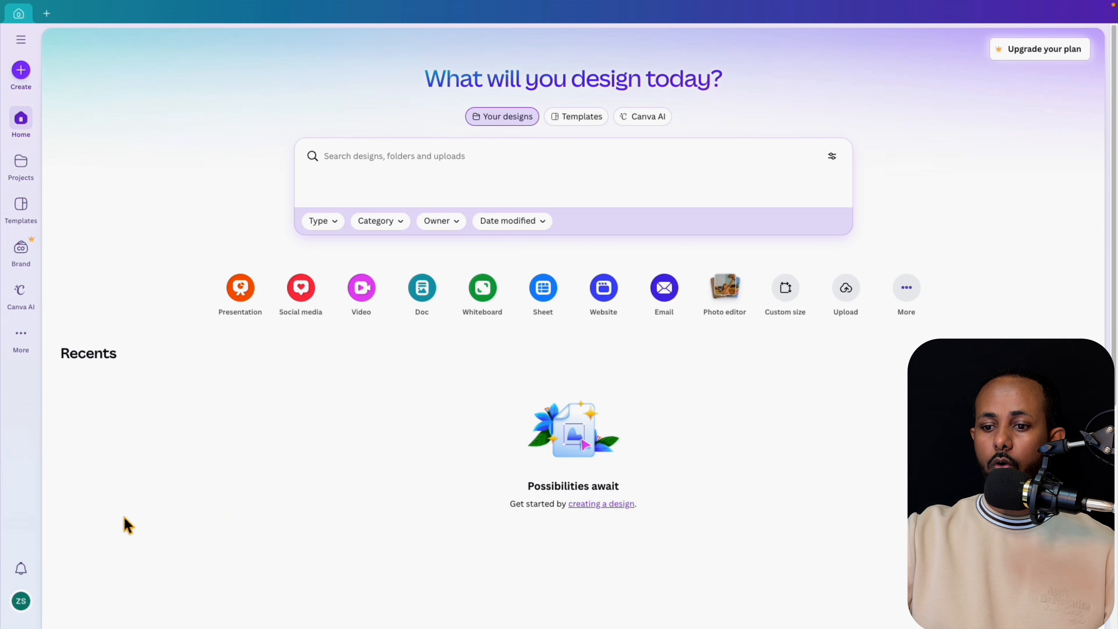
Set the account's interface theme to Sync with system.
left_click(20, 600)
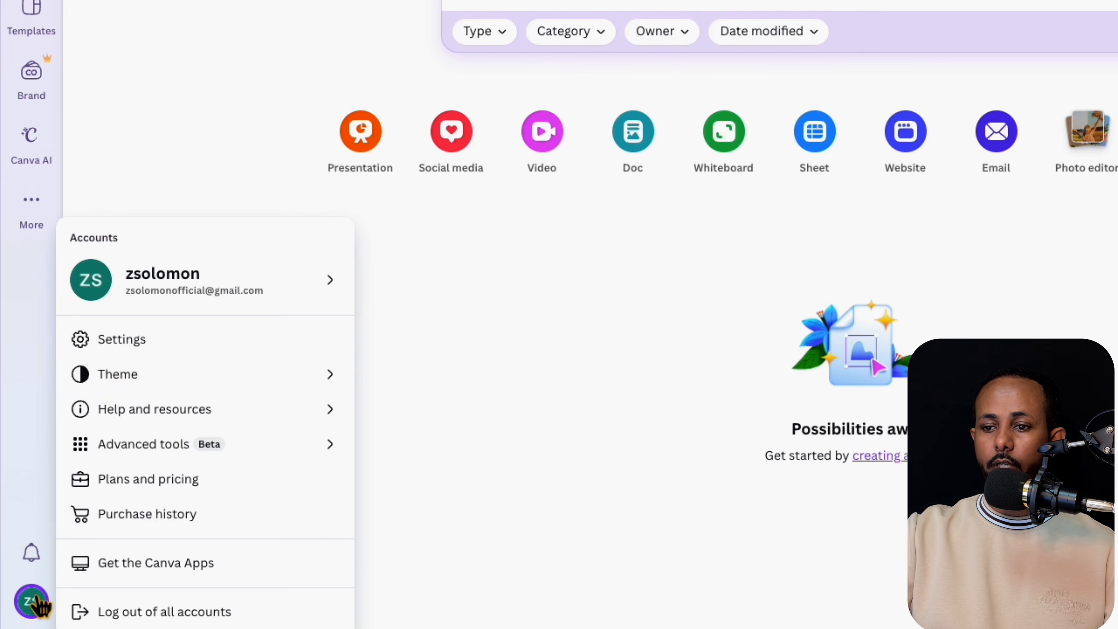
left_click(145, 392)
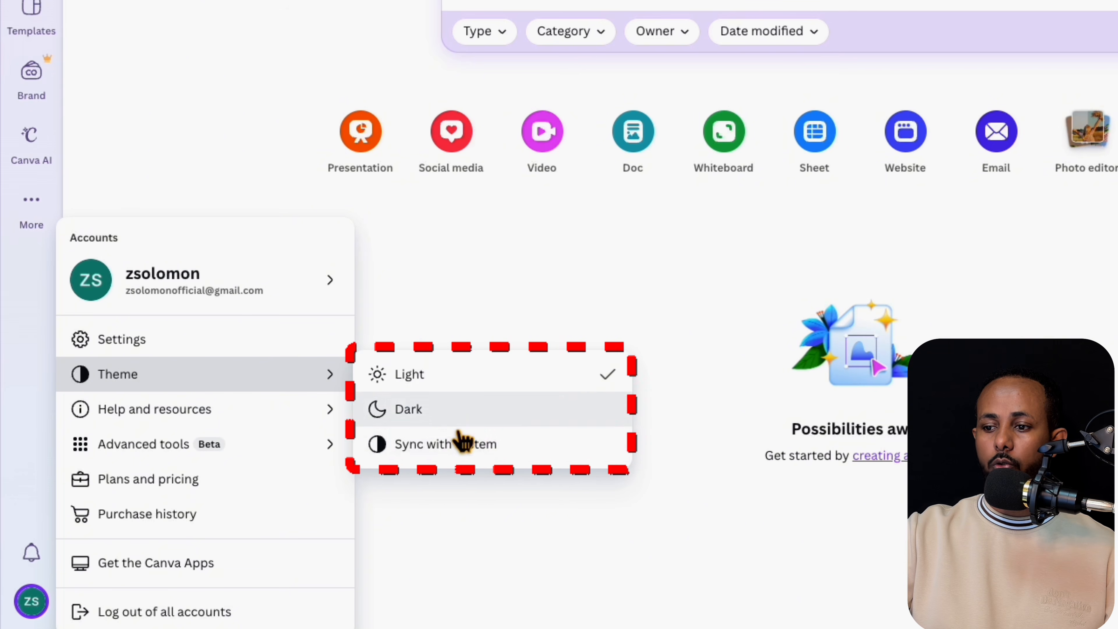
left_click(486, 445)
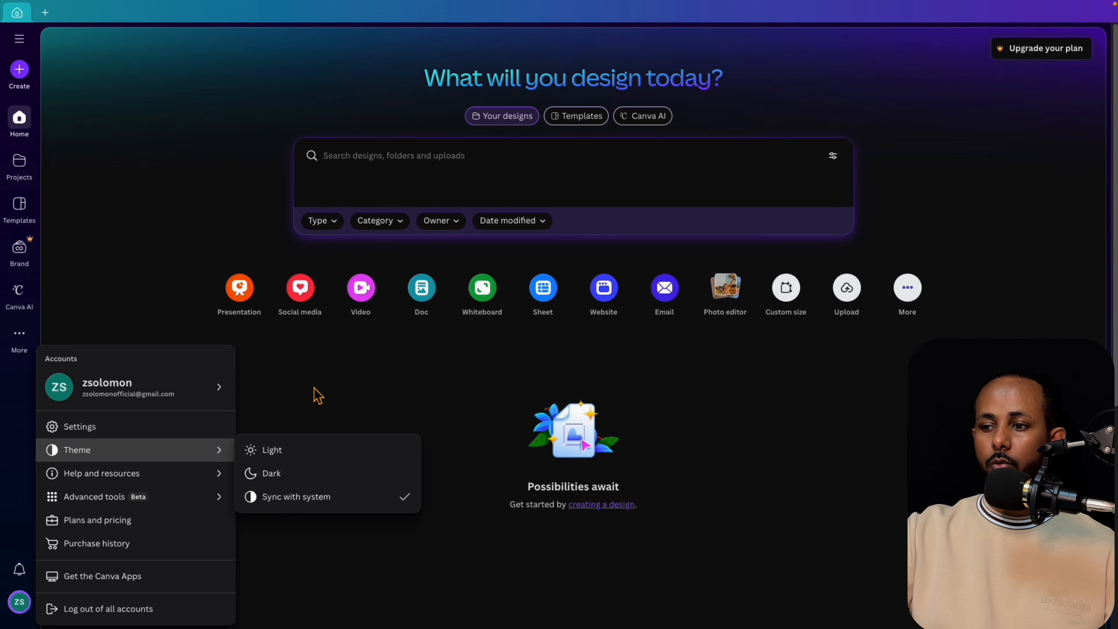
left_click(442, 346)
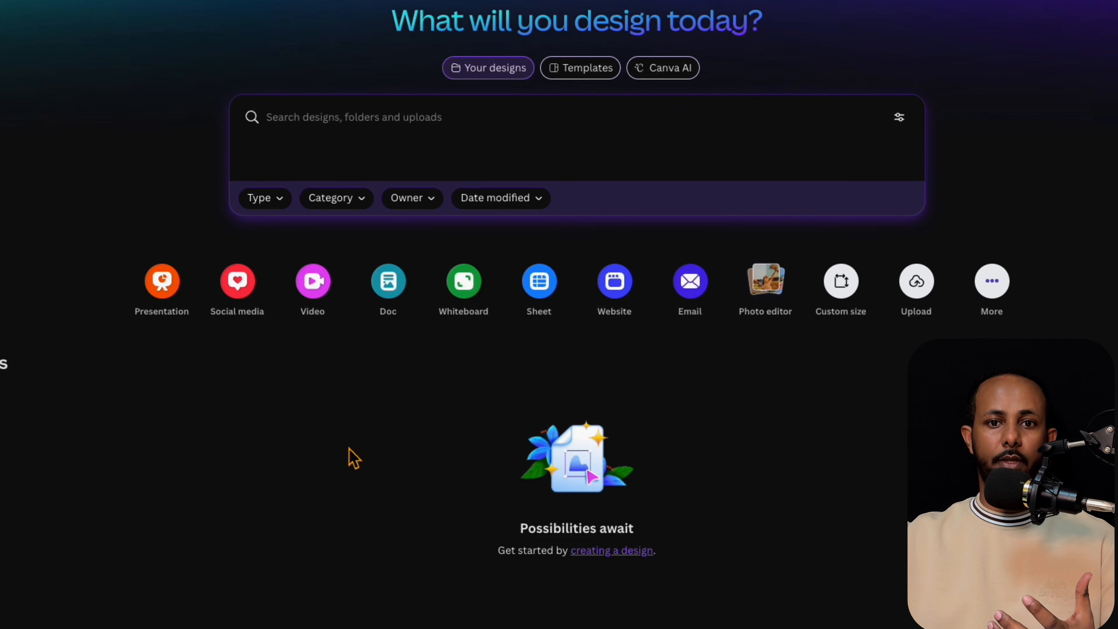
Examine the social media formats and popular templates available for creating a design.
left_click(248, 294)
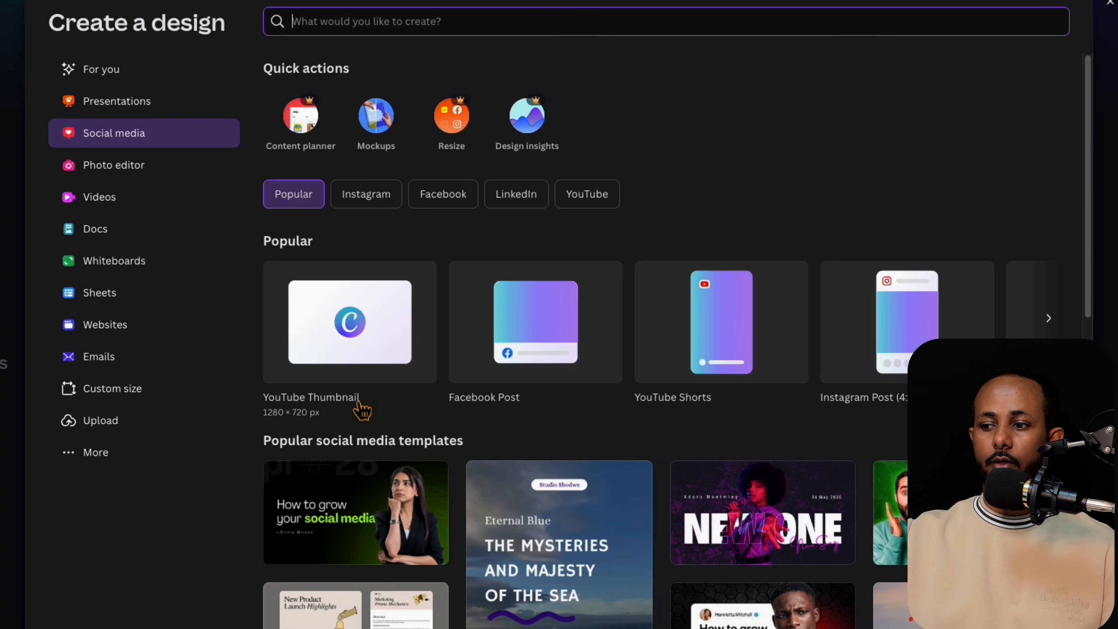
scroll(362, 411, "down", 15)
scroll(409, 429, "up", 15)
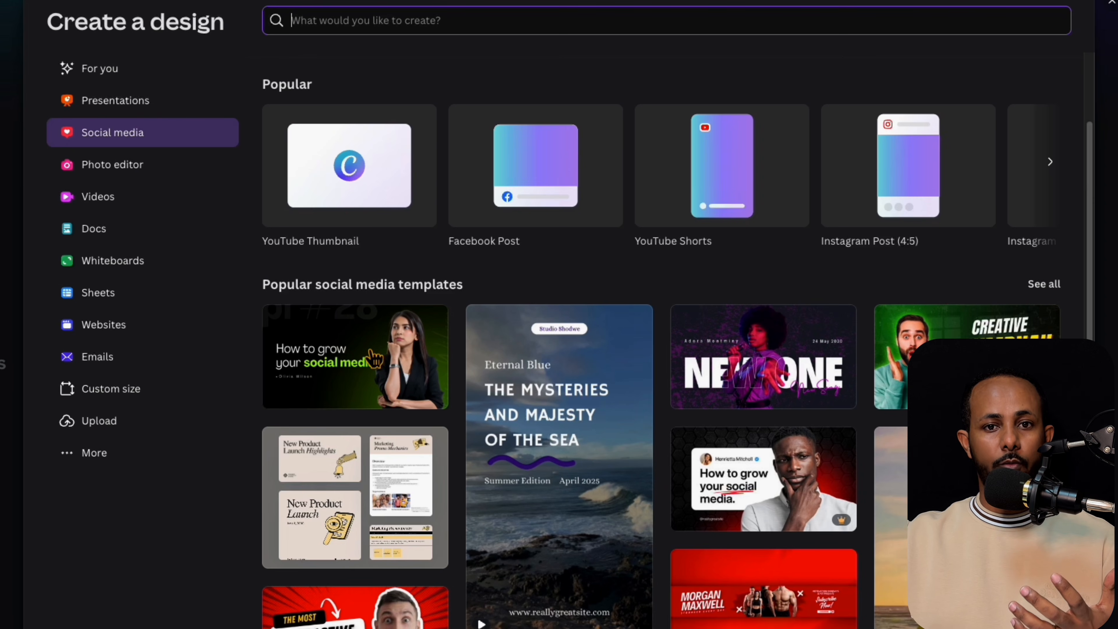
Examine the Videos category of the design creation options and look through its video templates.
left_click(134, 204)
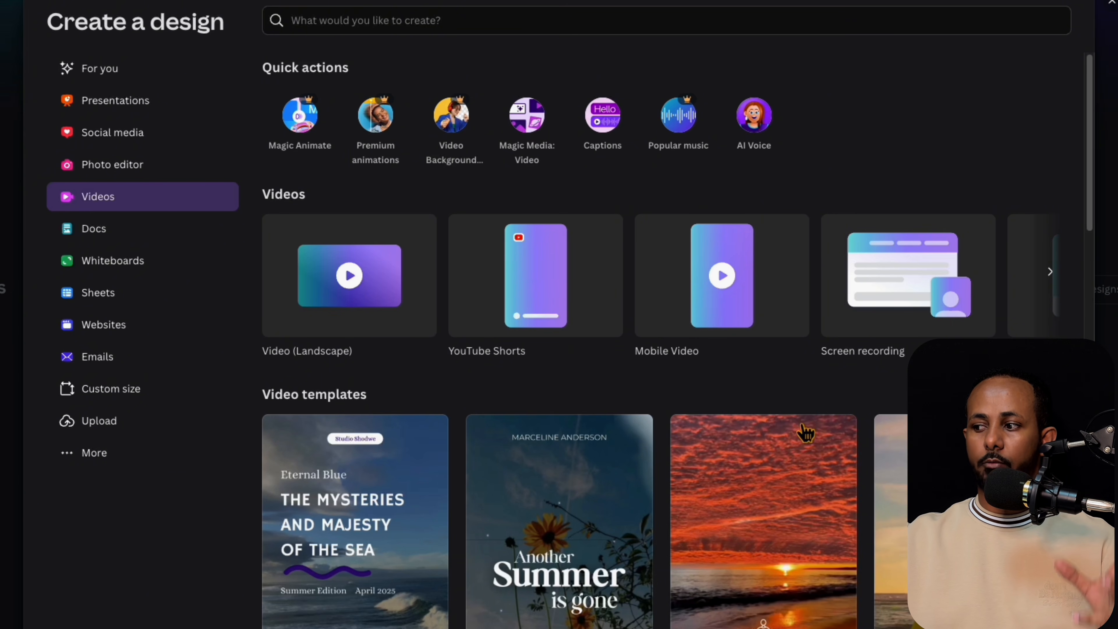
scroll(806, 434, "down", 15)
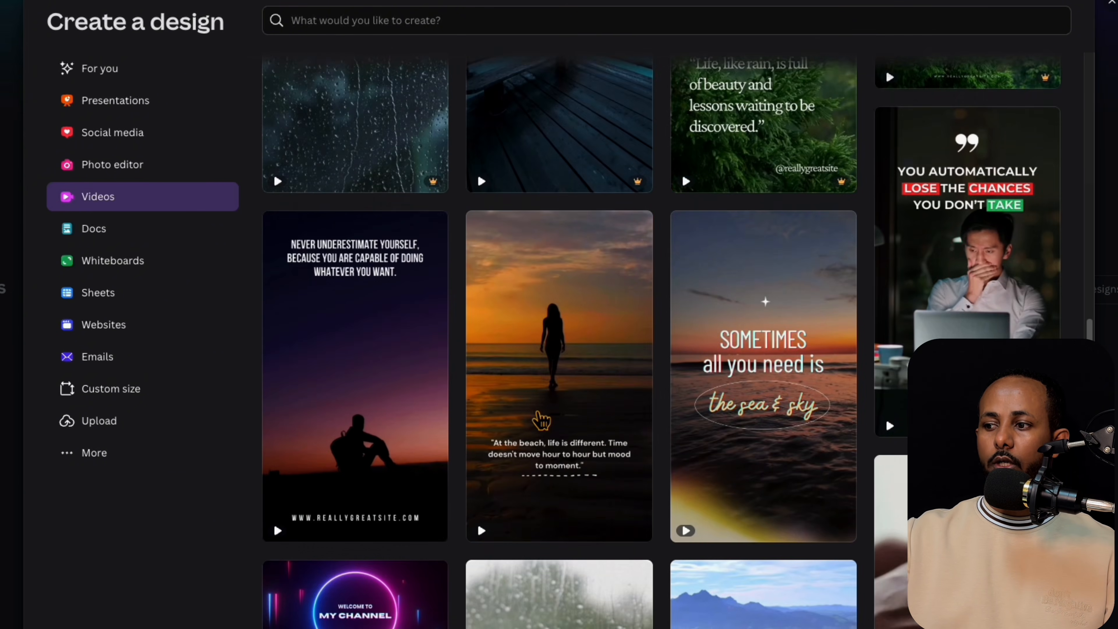
scroll(725, 306, "down", 6)
scroll(591, 388, "down", 3)
scroll(590, 388, "up", 4)
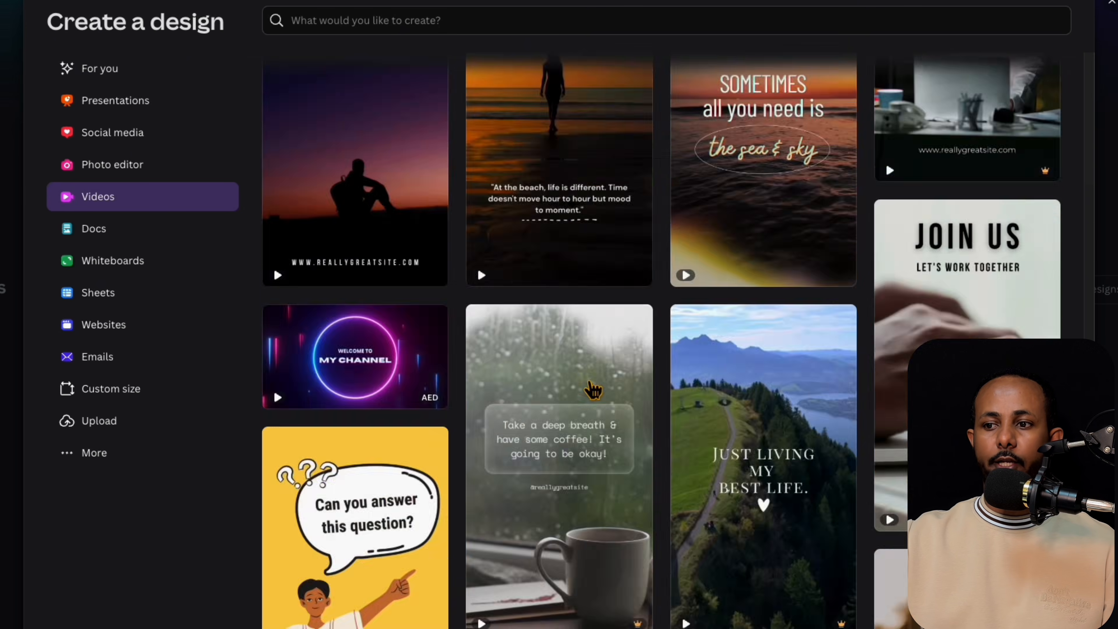
scroll(590, 388, "down", 10)
Look through the website templates among the design creation options.
left_click(182, 330)
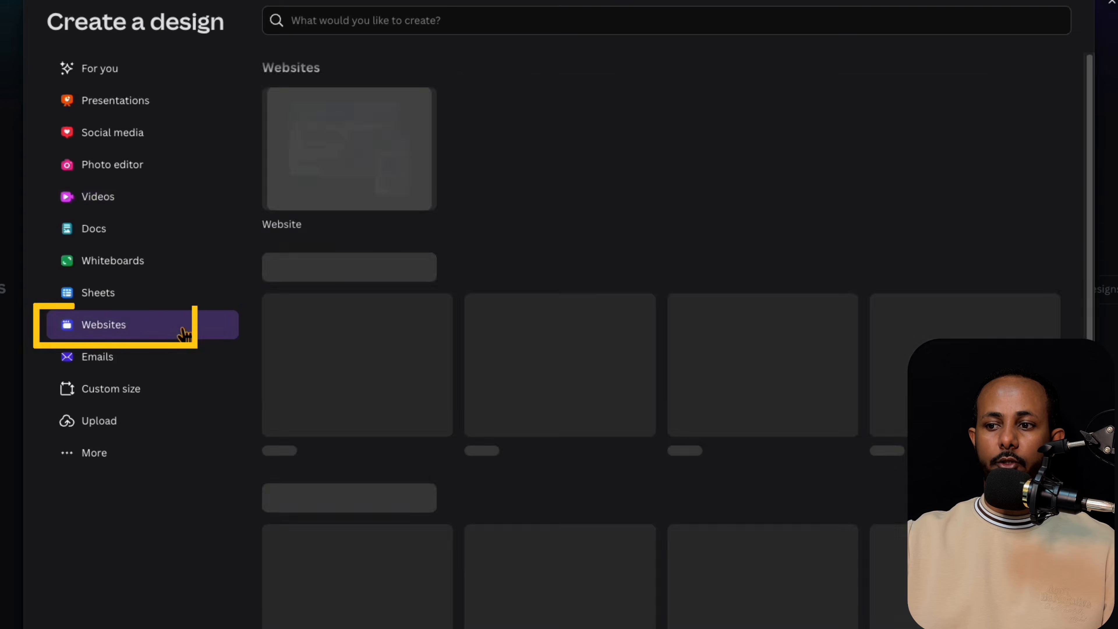
scroll(599, 400, "down", 6)
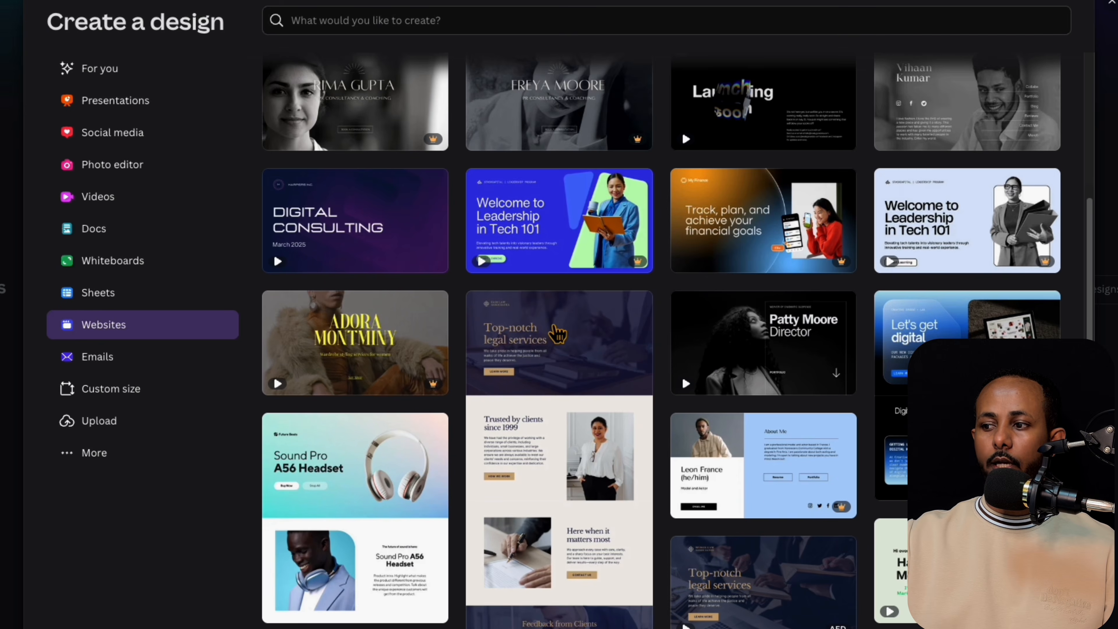
scroll(598, 398, "up", 6)
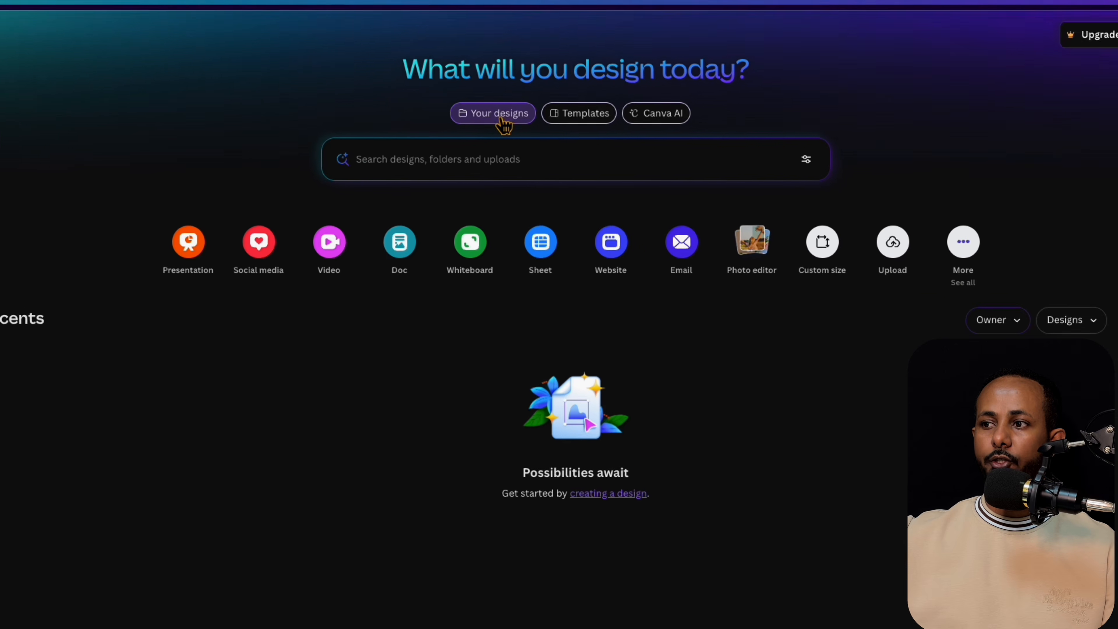
Switch the home page search from own designs to Templates and look through the template categories, trending designs and suggestions.
left_click(366, 172)
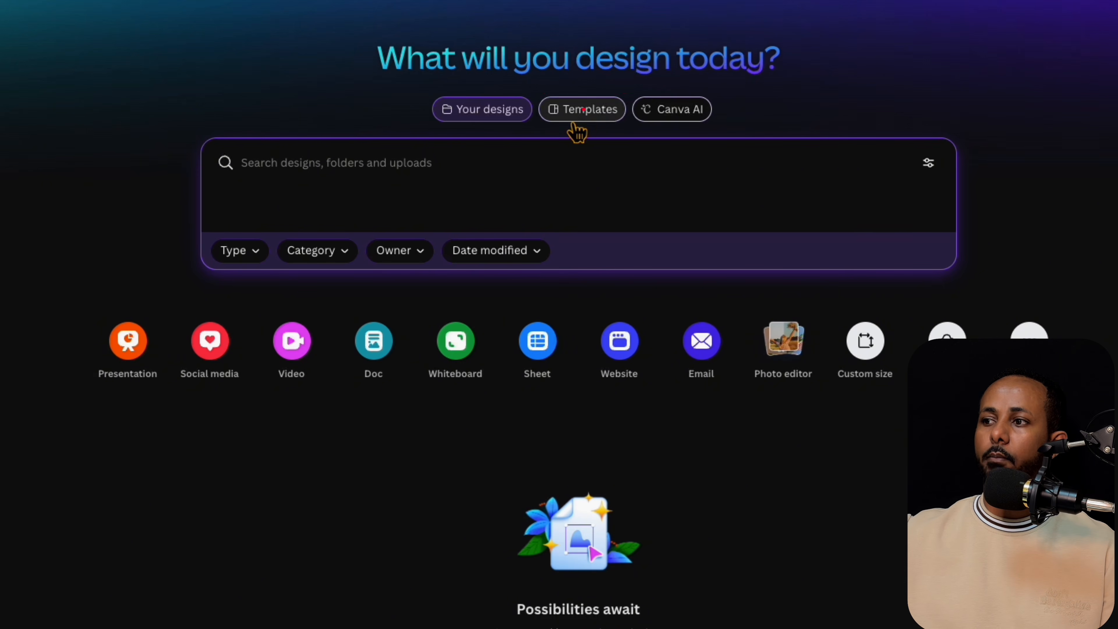
left_click(590, 118)
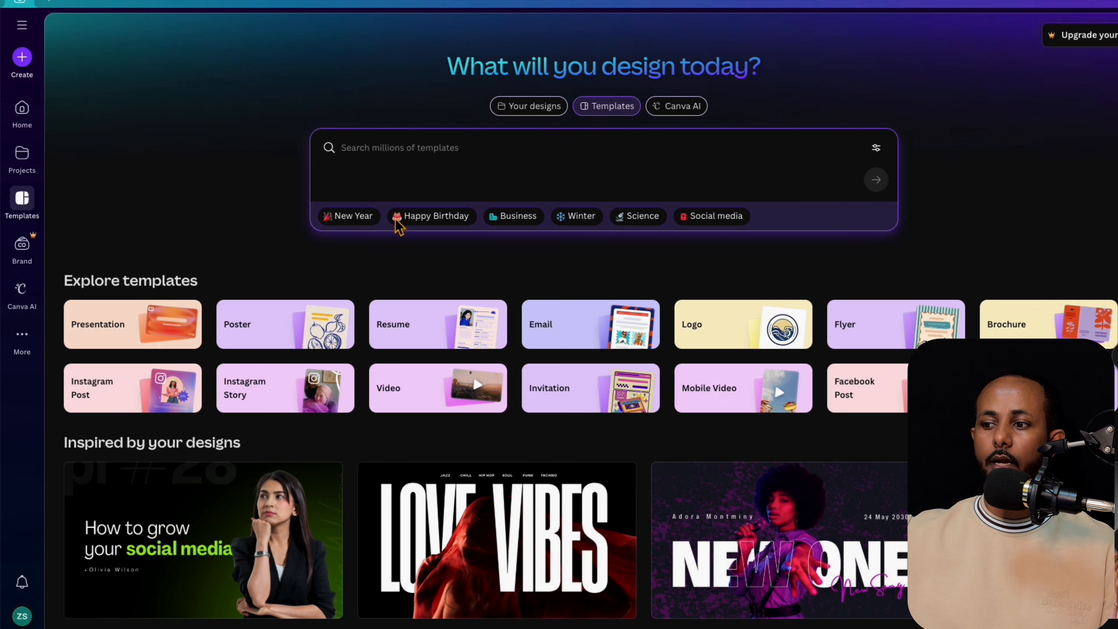
scroll(398, 223, "down", 15)
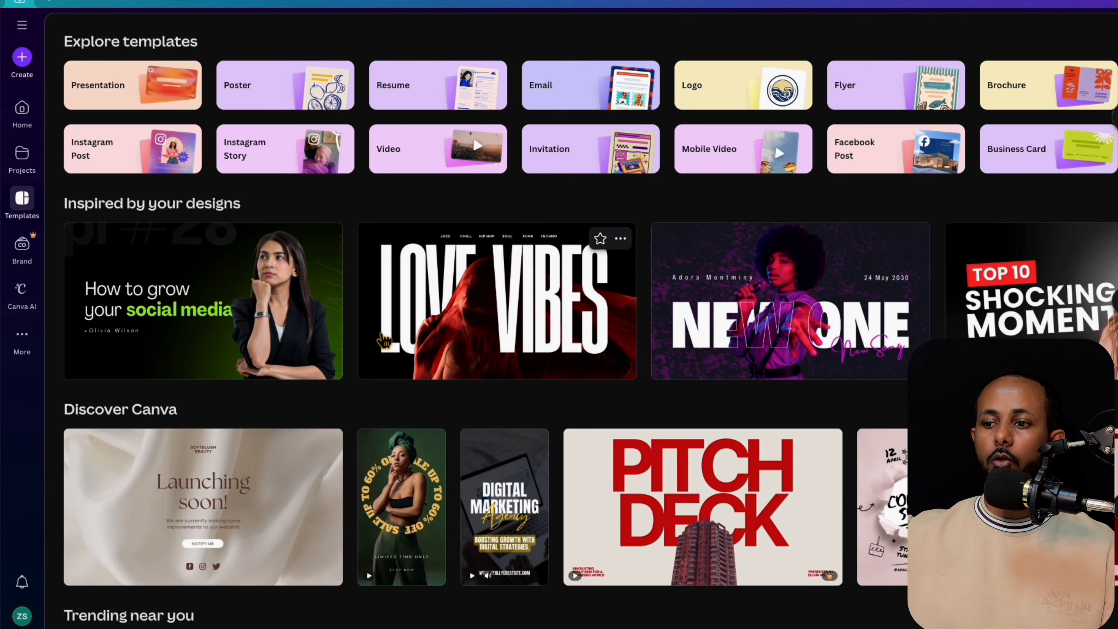
scroll(380, 340, "down", 3)
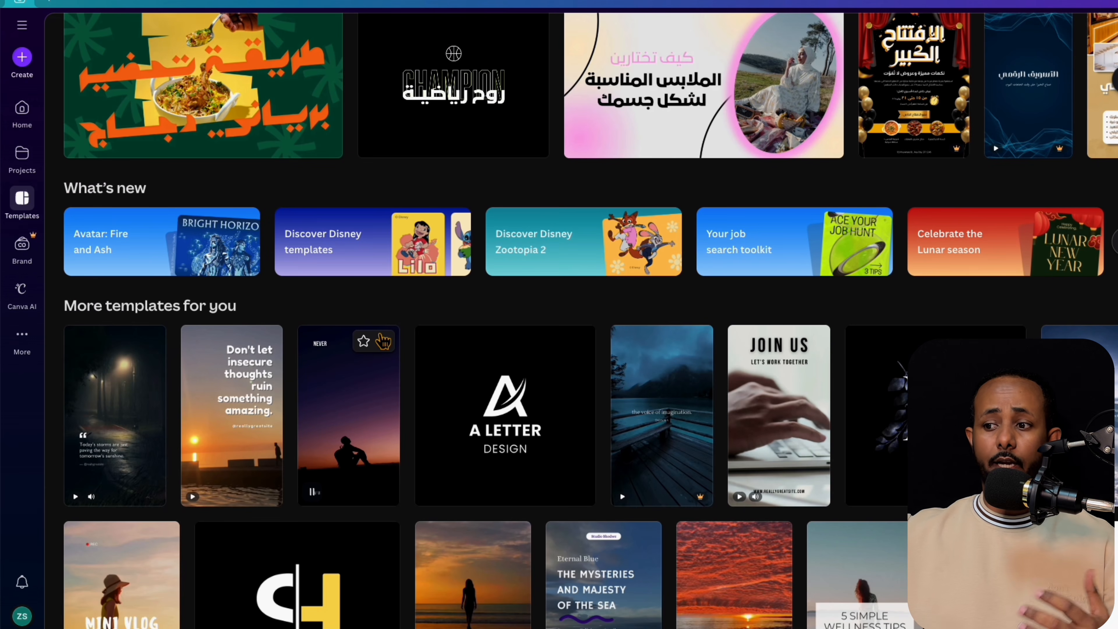
scroll(531, 277, "up", 10)
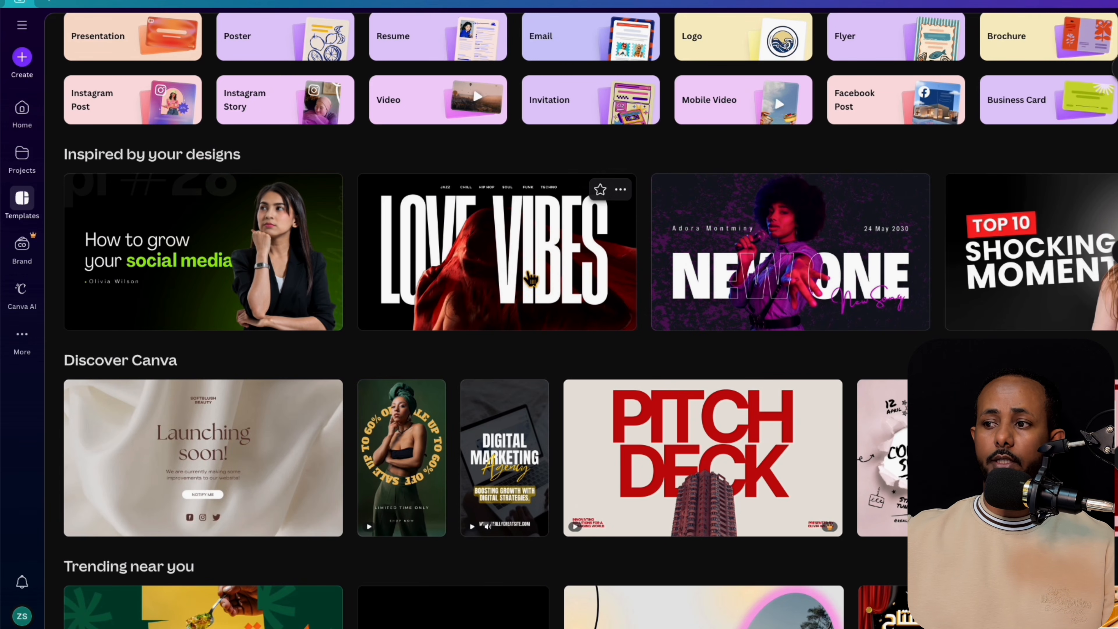
scroll(398, 291, "down", 12)
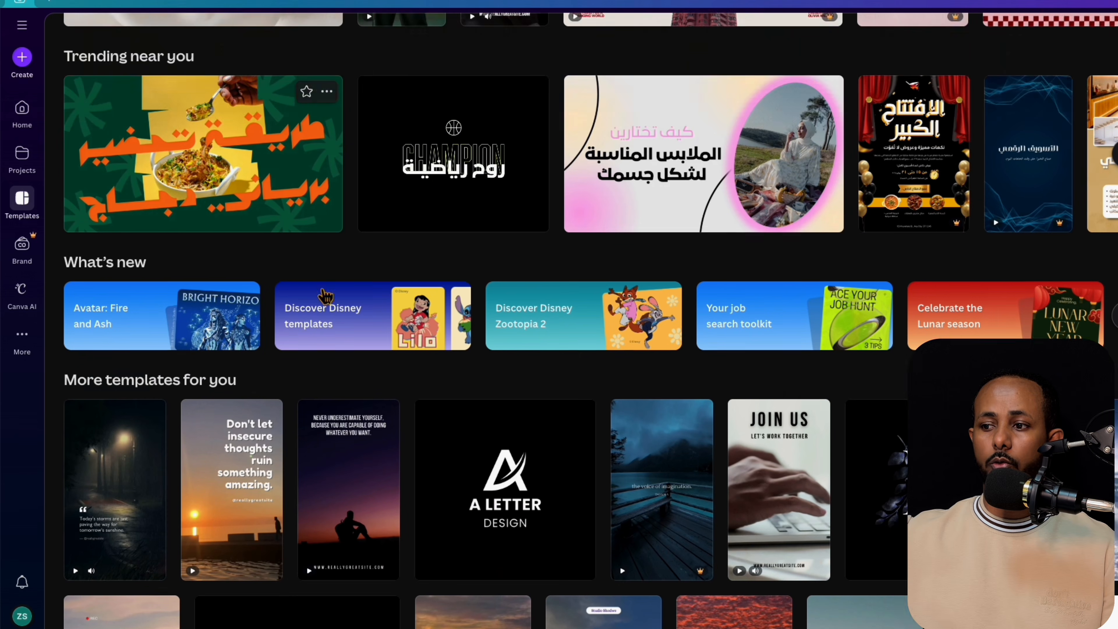
scroll(336, 406, "down", 3)
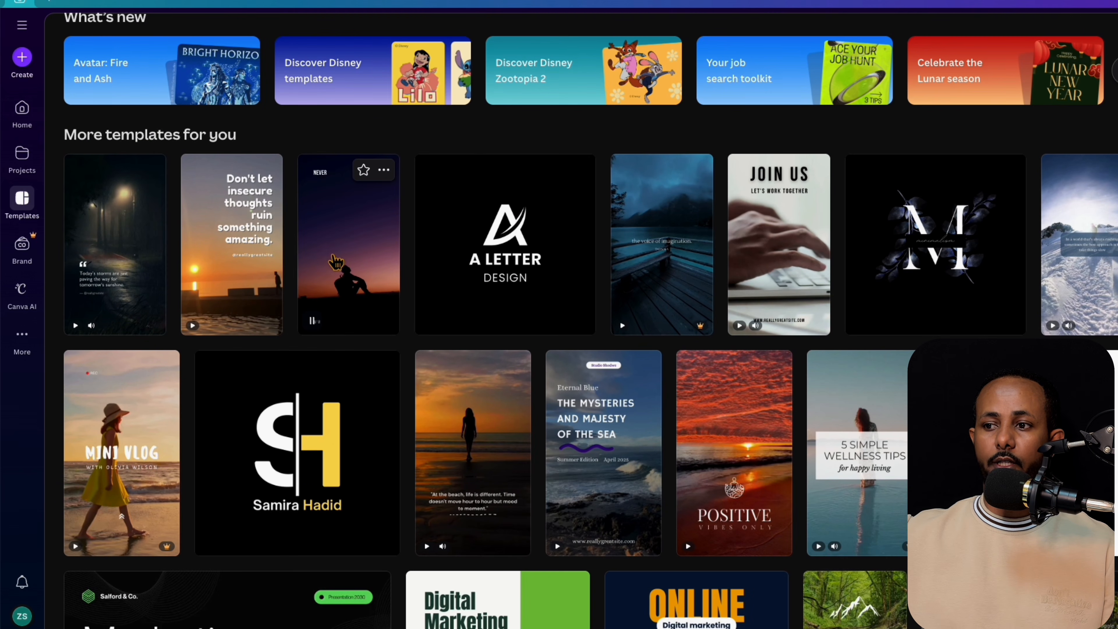
scroll(354, 263, "down", 7)
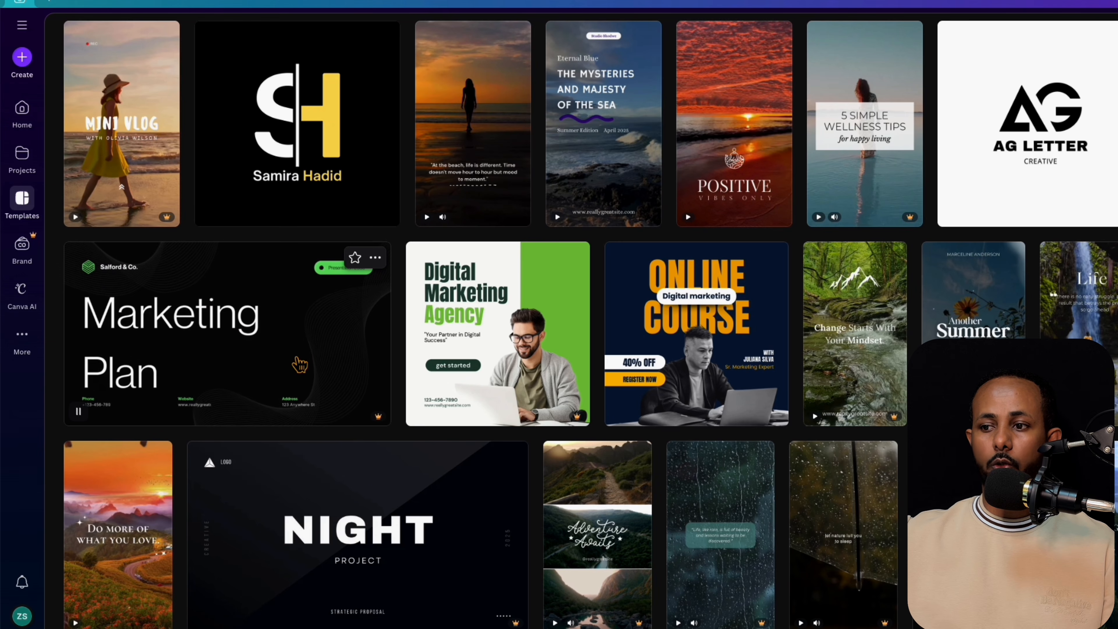
scroll(296, 312, "down", 6)
scroll(439, 387, "up", 18)
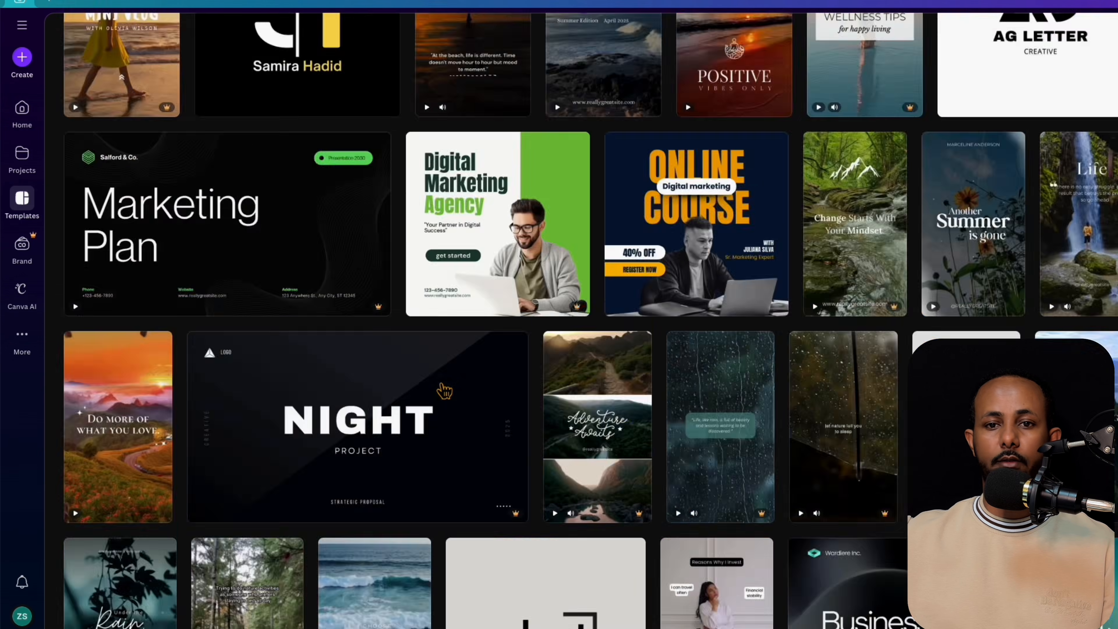
scroll(444, 390, "up", 5)
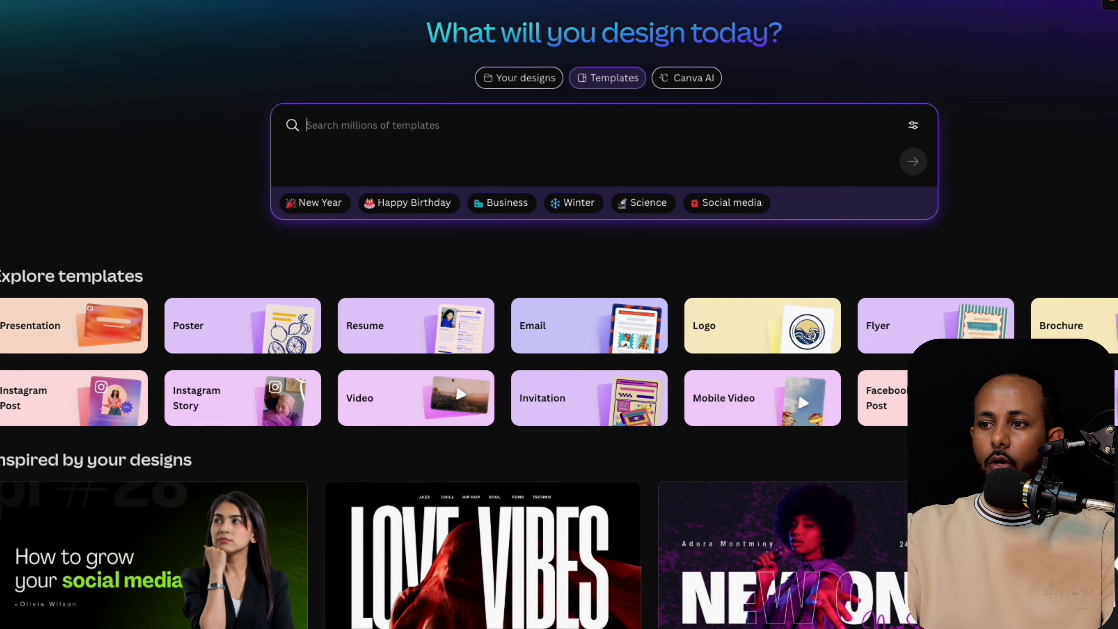
Search the templates for "logo" and look through the results.
type("logo")
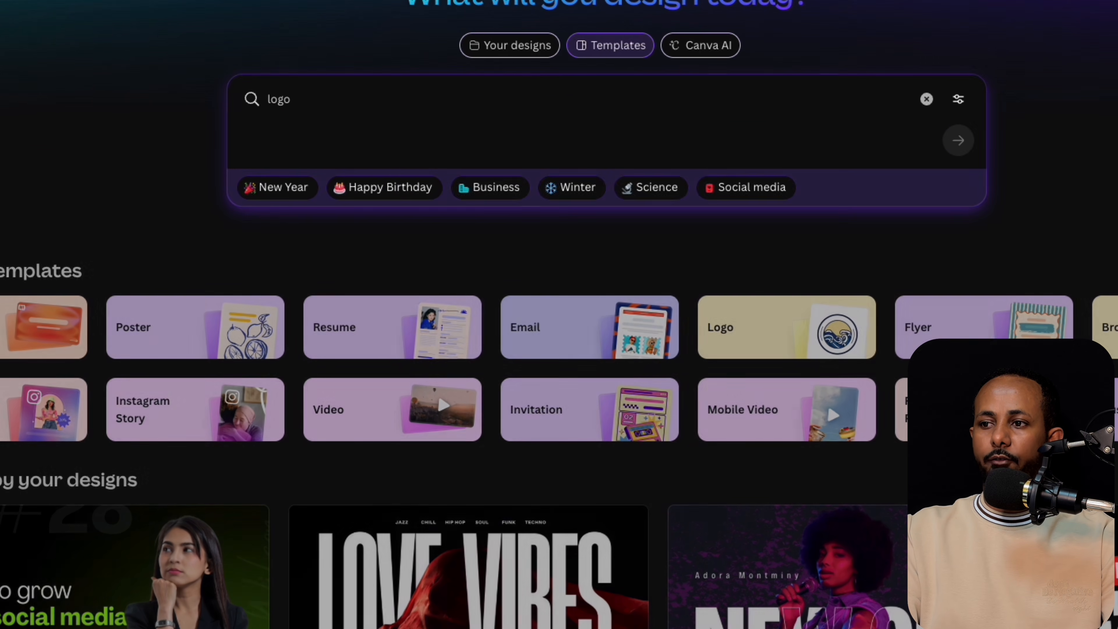
key("Return")
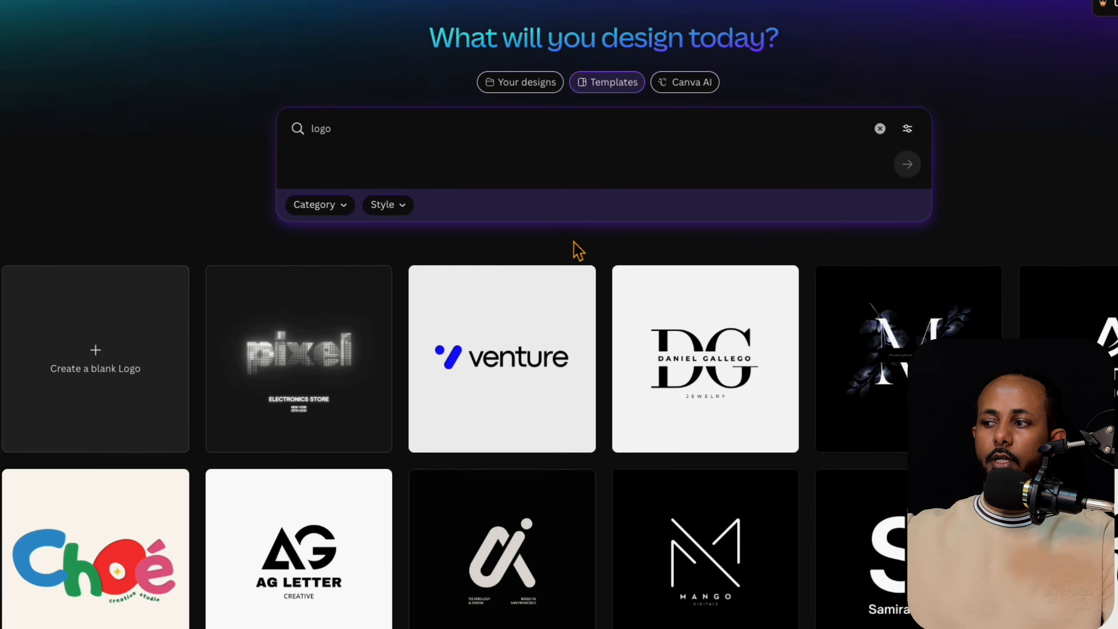
scroll(578, 251, "down", 15)
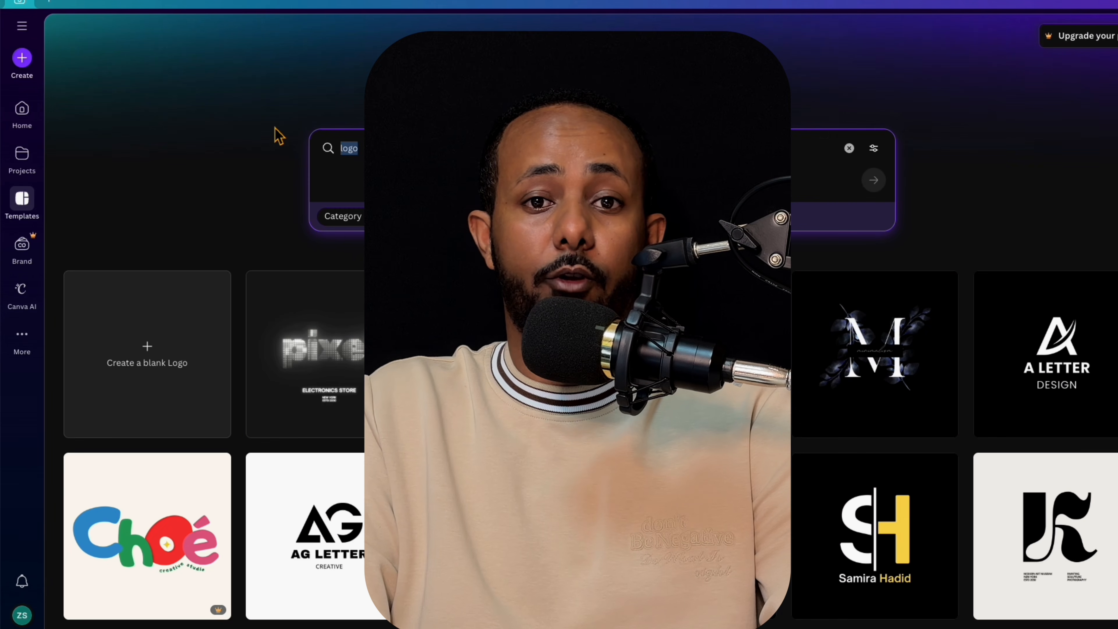
Search the templates for "food menu" and look through the results, clearing the search and returning to Your designs at the end.
type("food me")
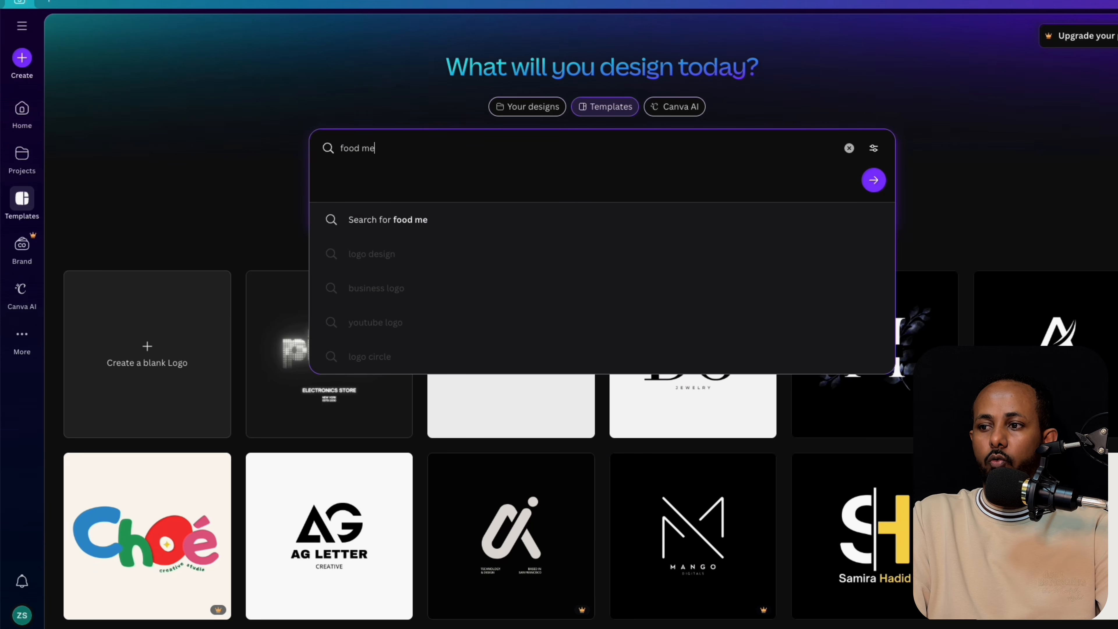
type("nu")
key("Return")
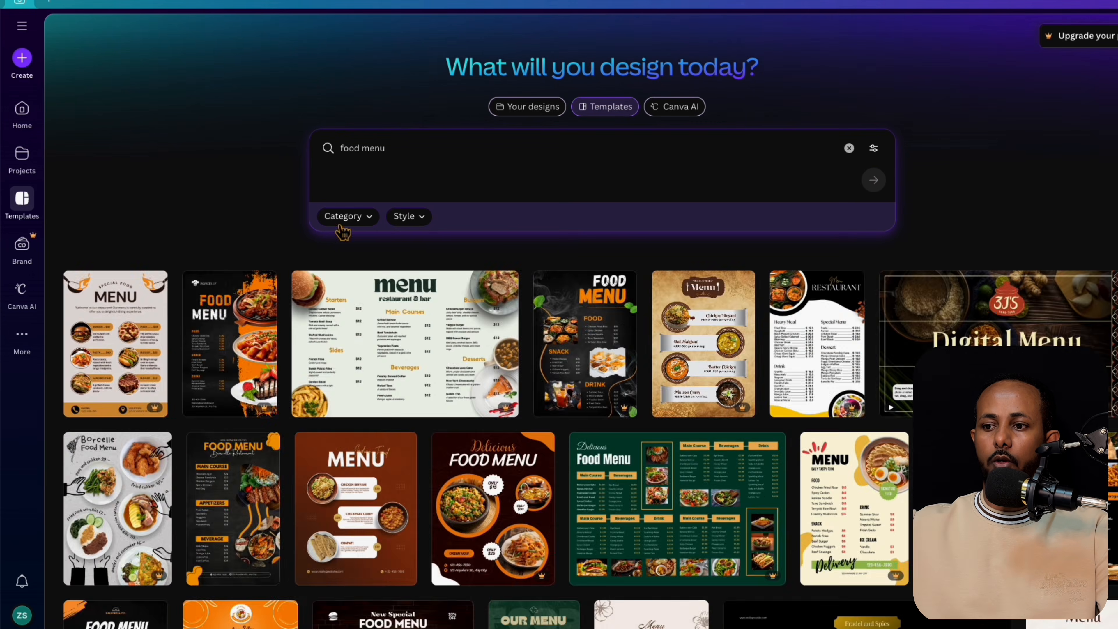
scroll(342, 253, "down", 5)
scroll(342, 253, "down", 15)
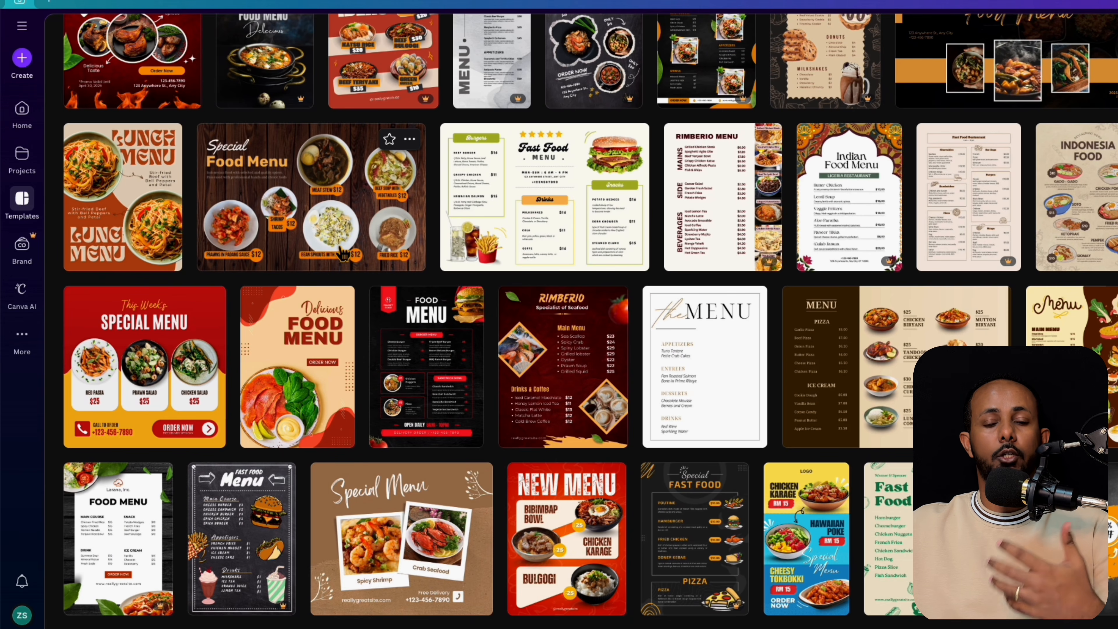
scroll(800, 177, "up", 20)
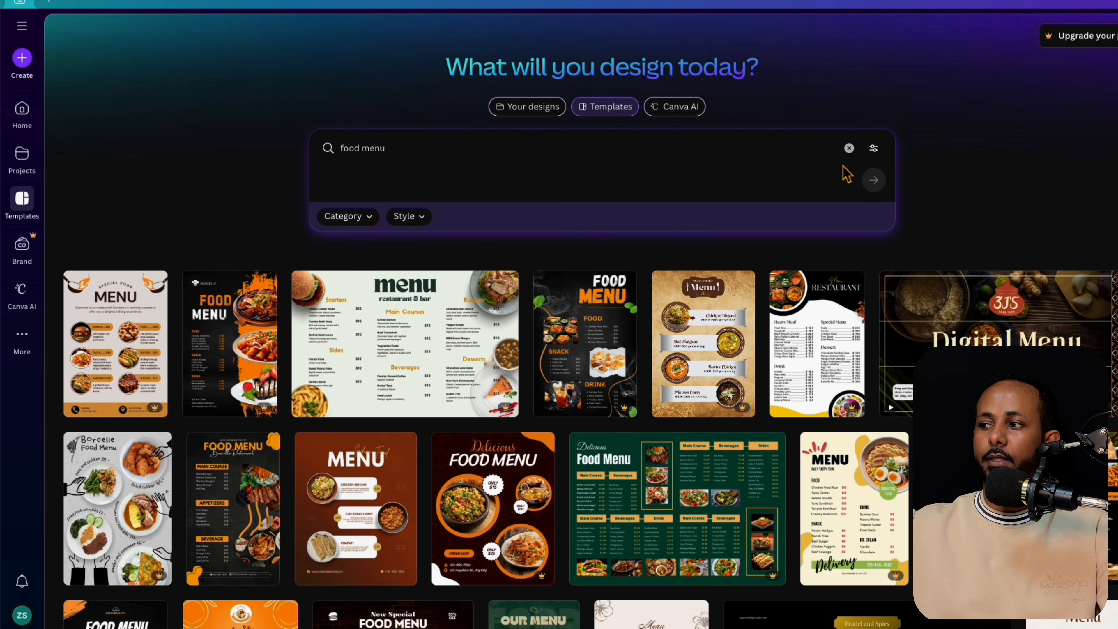
left_click(849, 149)
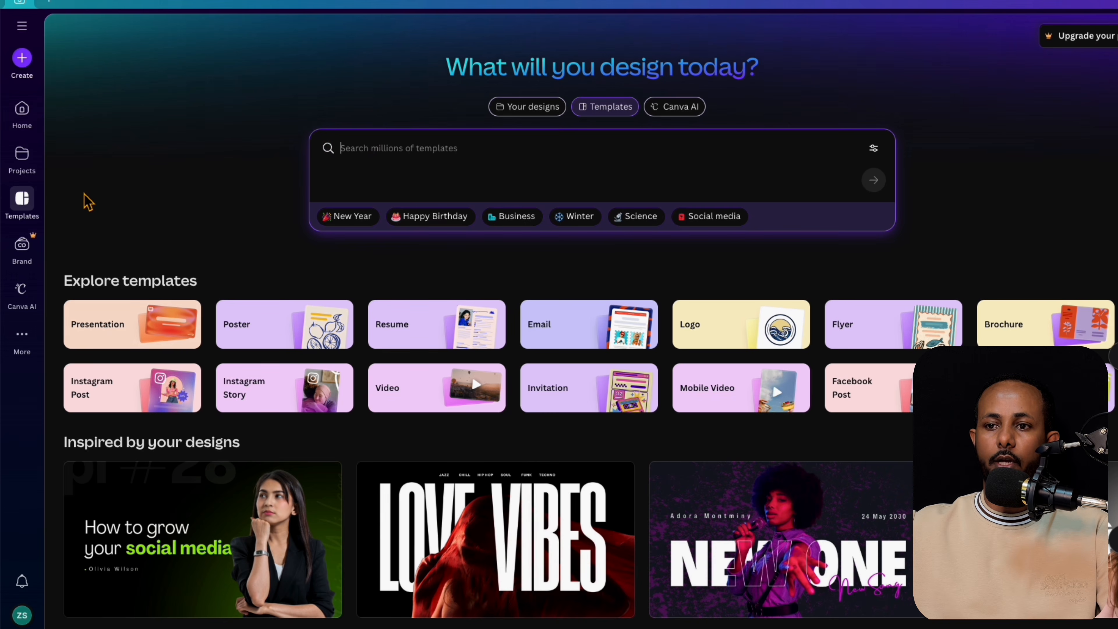
left_click(528, 107)
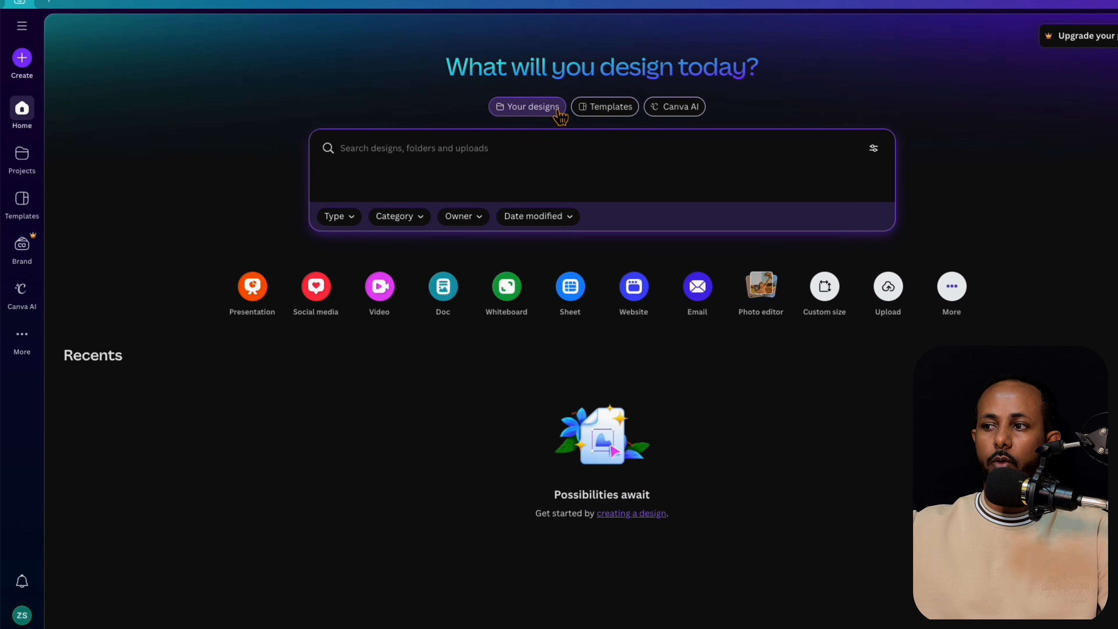
Look through the template suggestions on the Templates page and the Canva AI page, returning to the home page at the end.
left_click(25, 213)
scroll(236, 377, "down", 15)
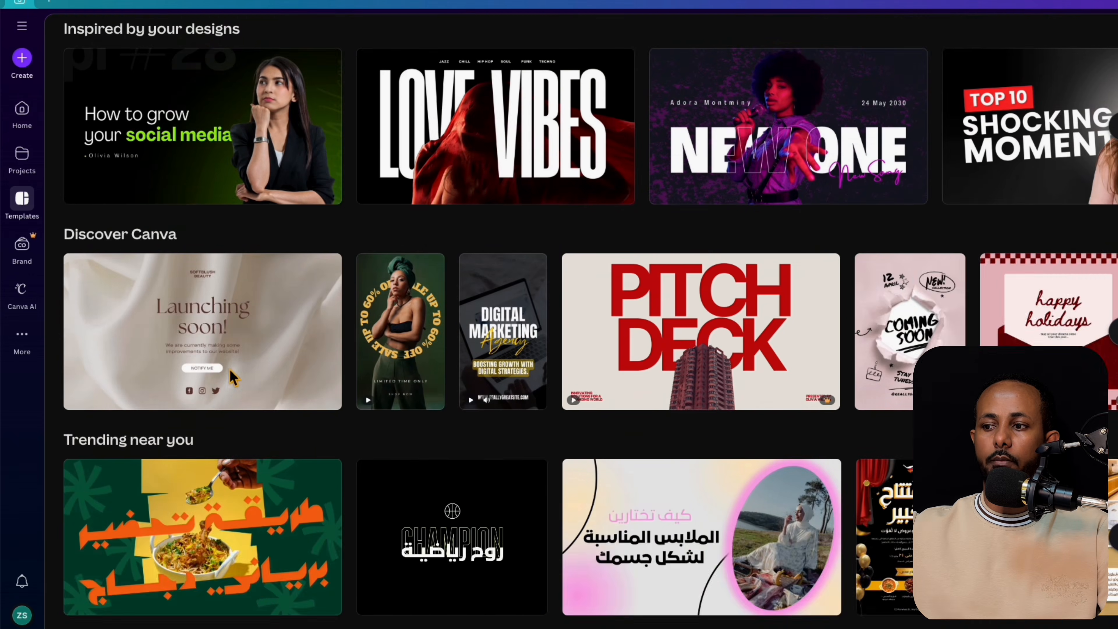
scroll(233, 376, "down", 15)
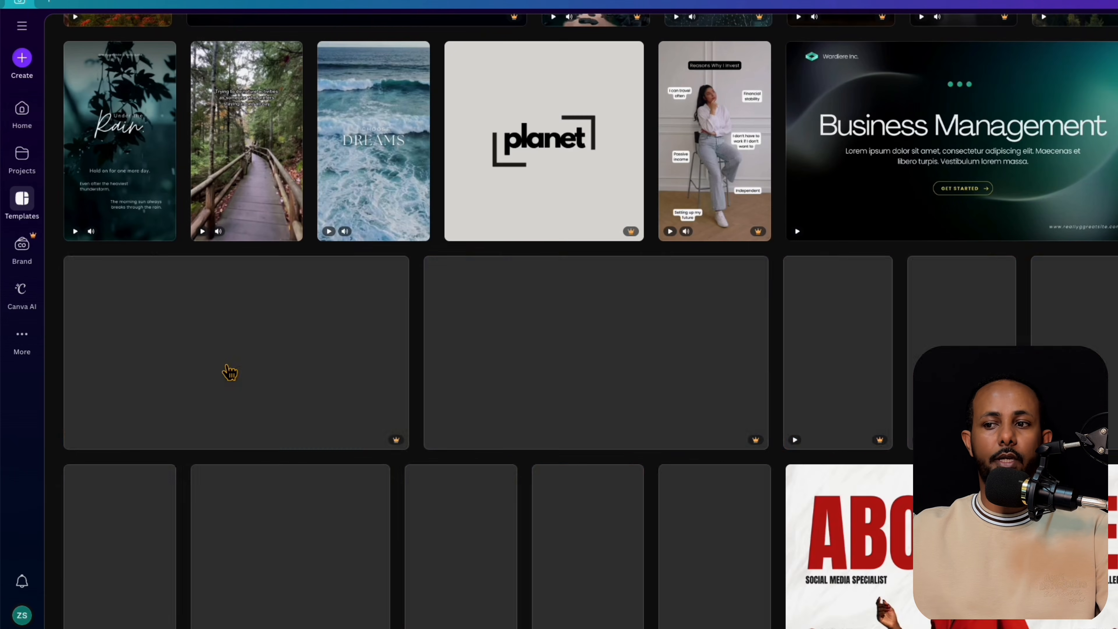
scroll(230, 372, "up", 20)
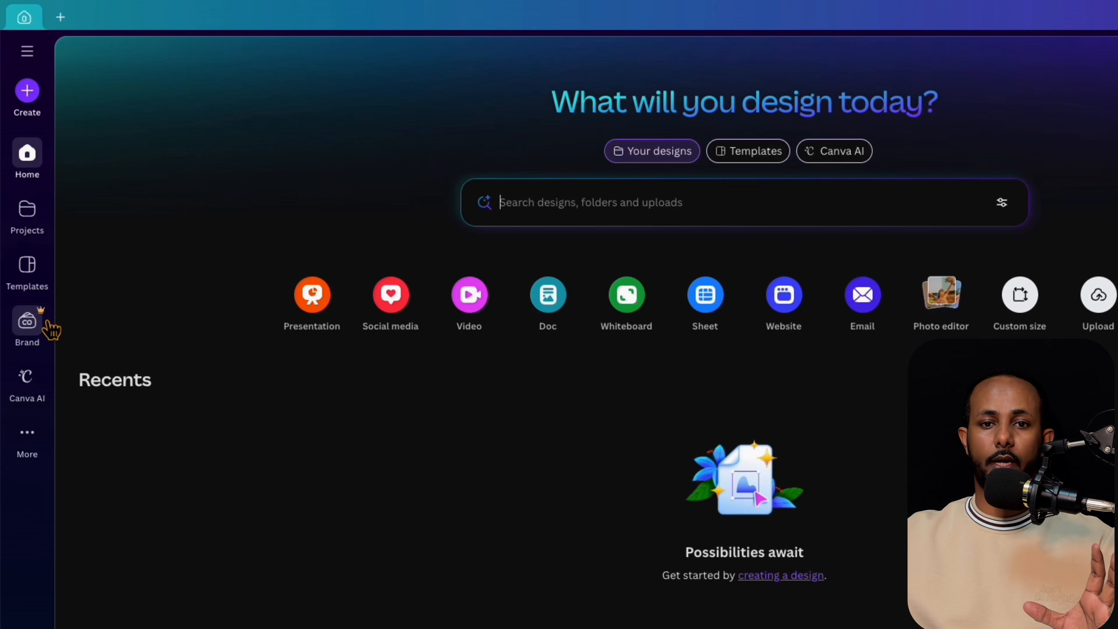
left_click(28, 378)
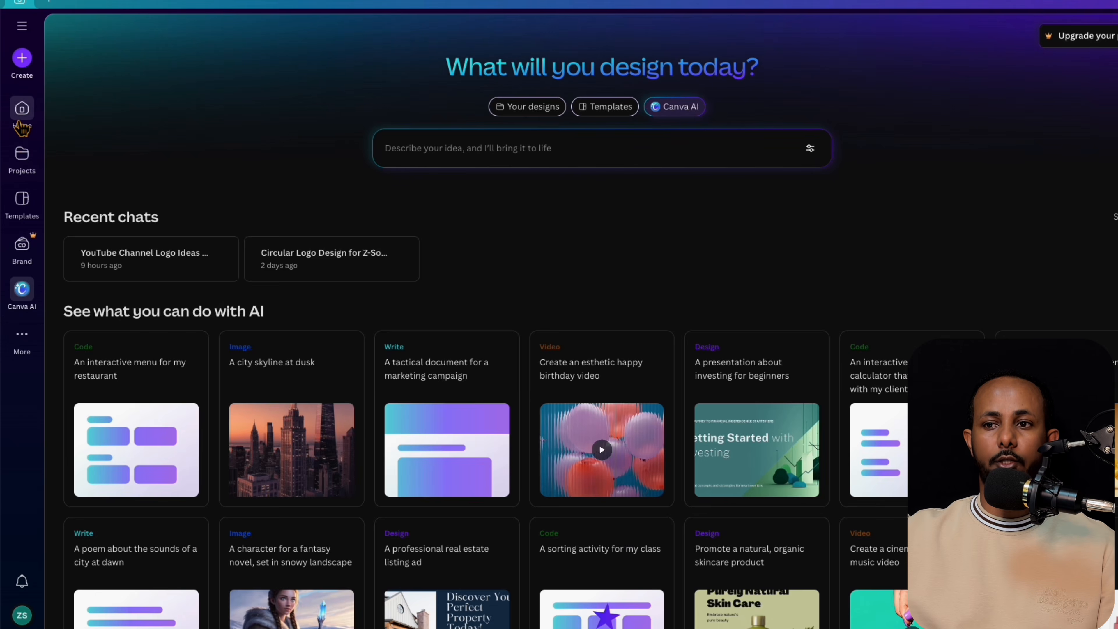
left_click(20, 126)
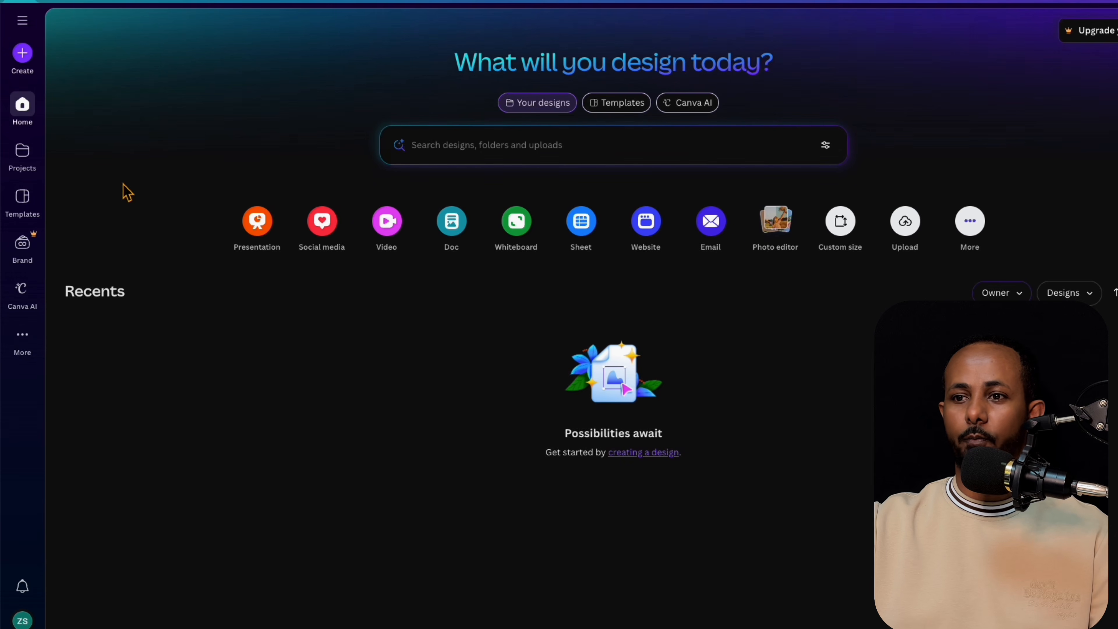
Search the templates for "thumbnails".
left_click(29, 210)
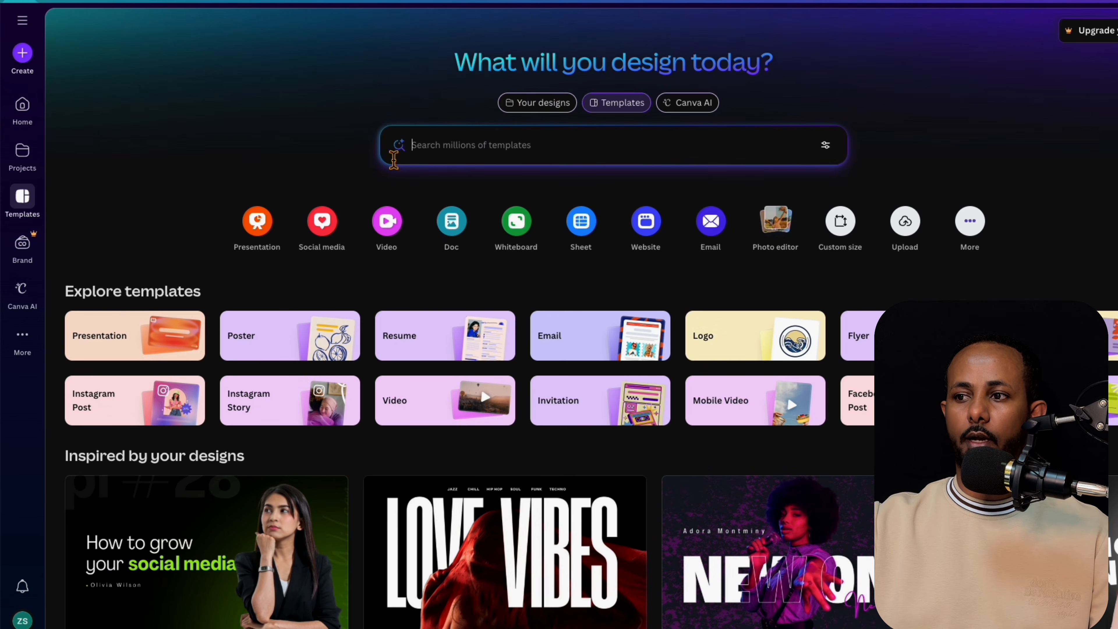
left_click(433, 150)
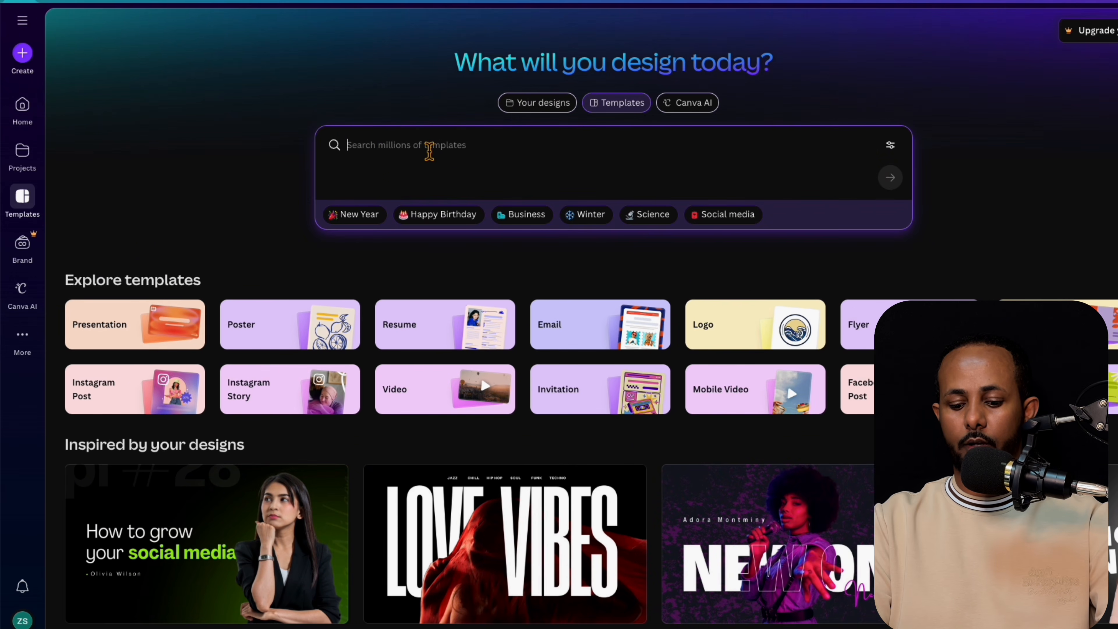
type("thumbnails")
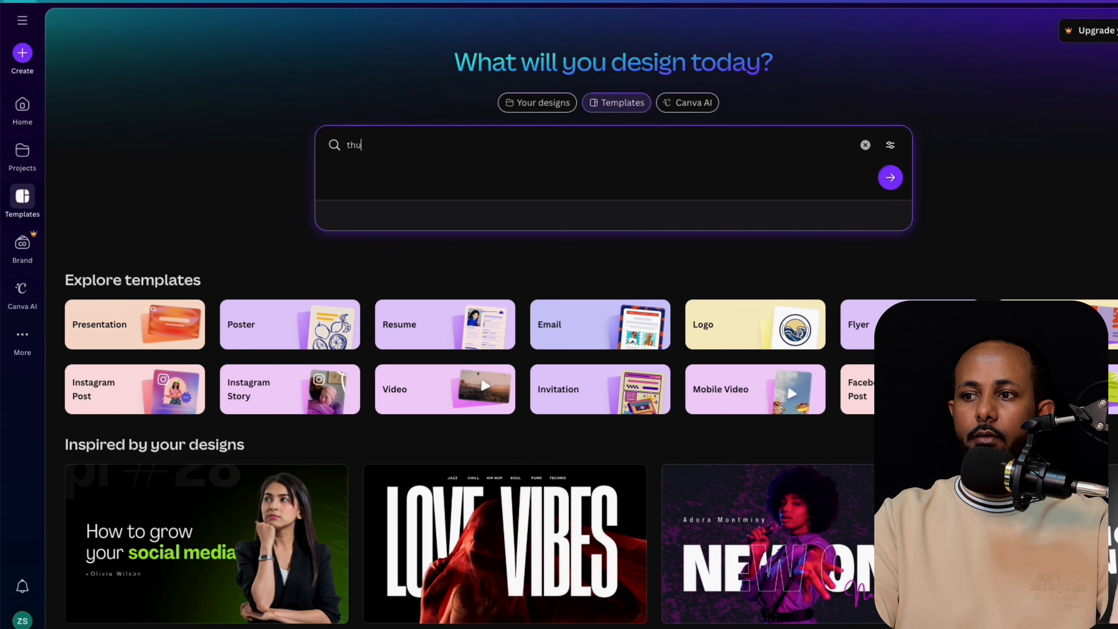
key("Return")
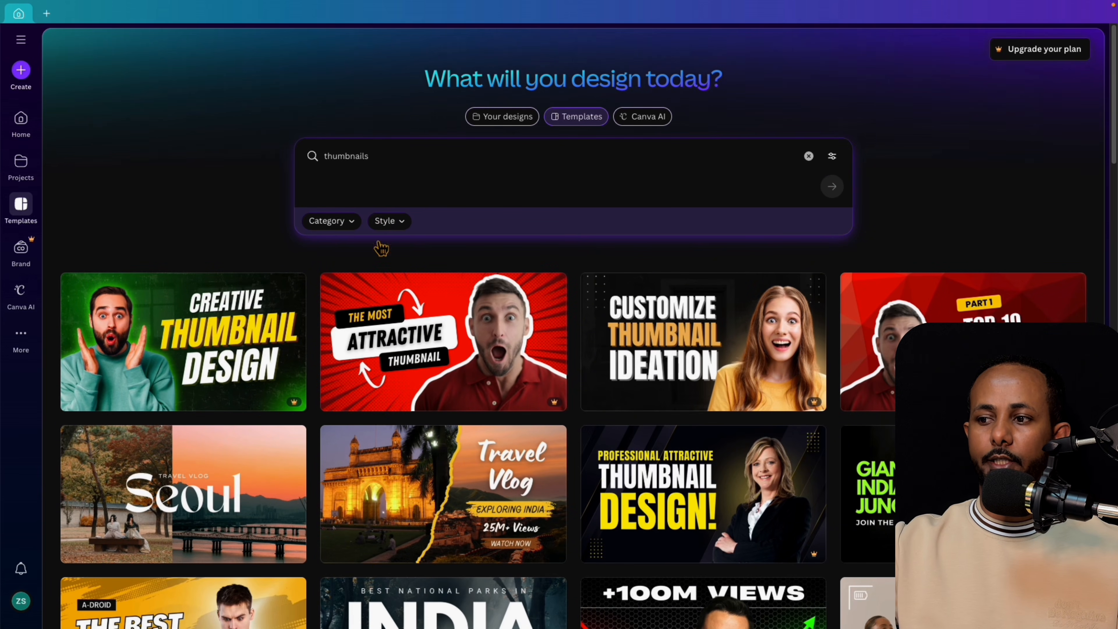
Look through the thumbnail template results, comparing the free designs with those marked with a crown.
scroll(381, 249, "down", 20)
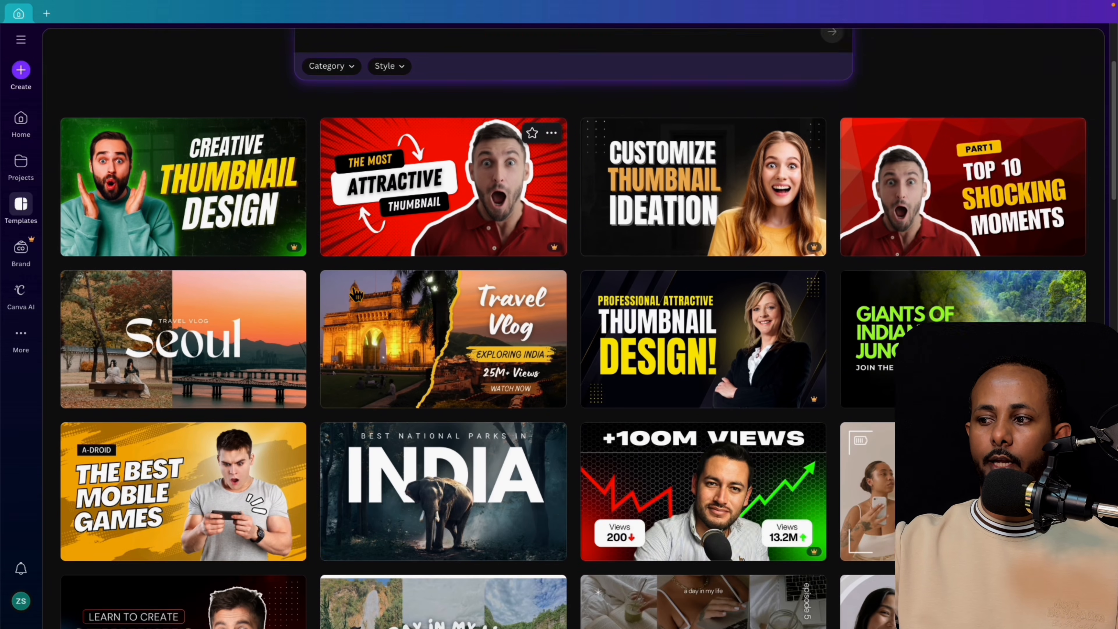
scroll(349, 284, "down", 20)
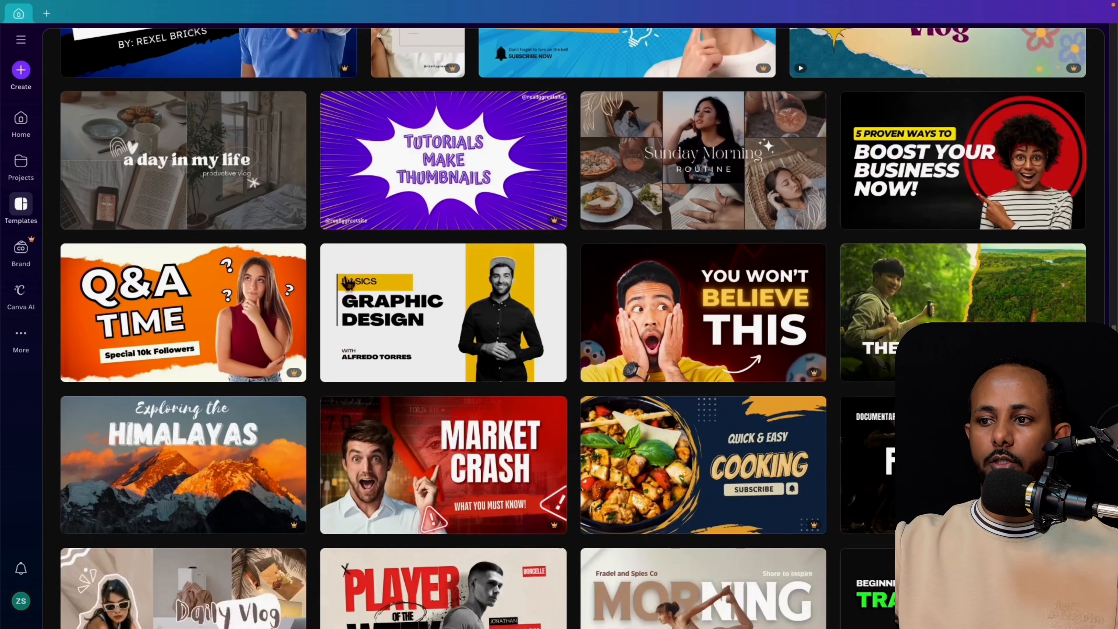
scroll(348, 283, "down", 8)
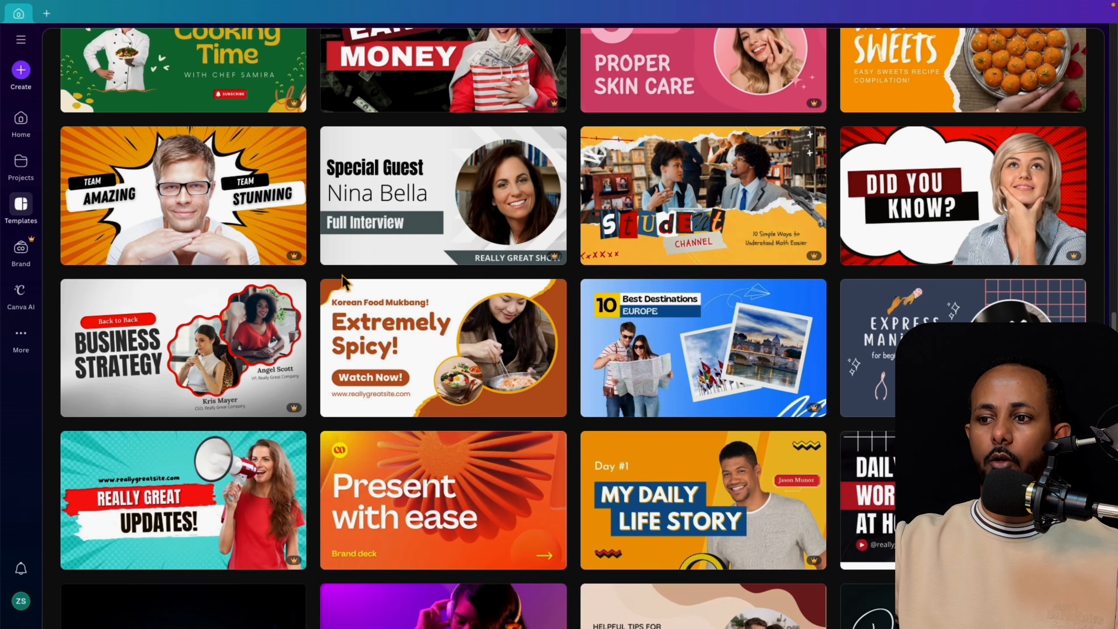
scroll(341, 274, "up", 20)
scroll(218, 223, "down", 3)
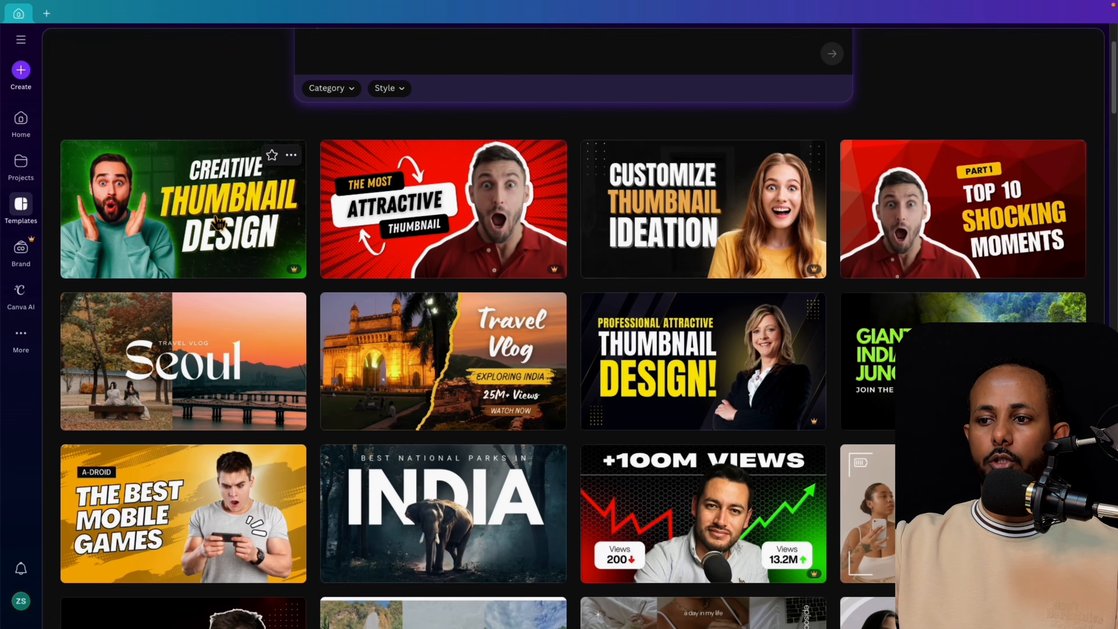
mouse_move(297, 272)
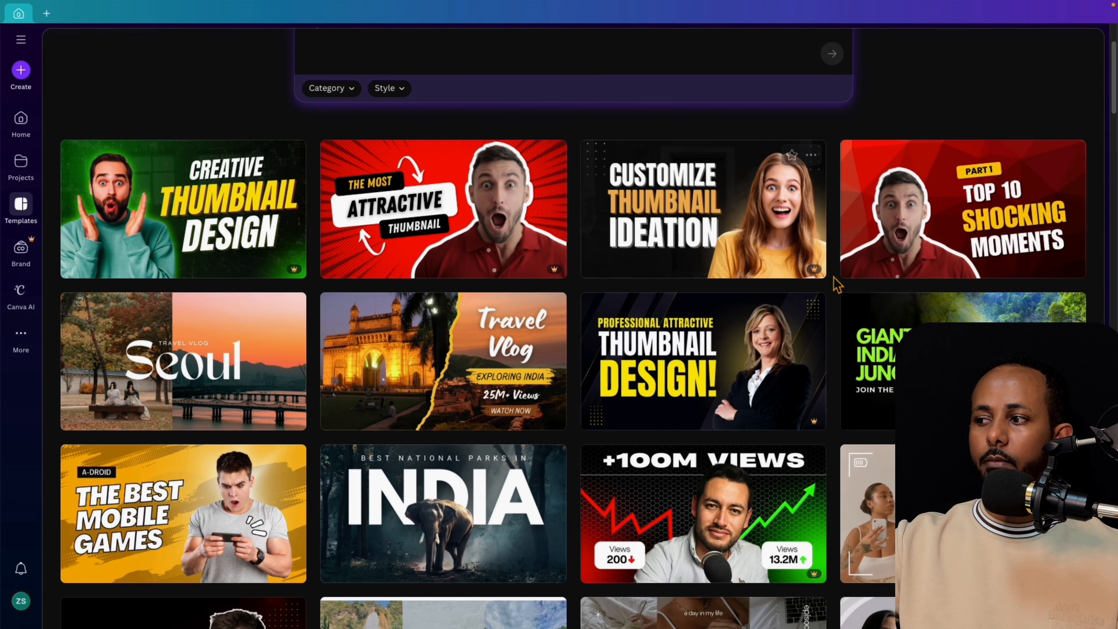
scroll(440, 304, "down", 1)
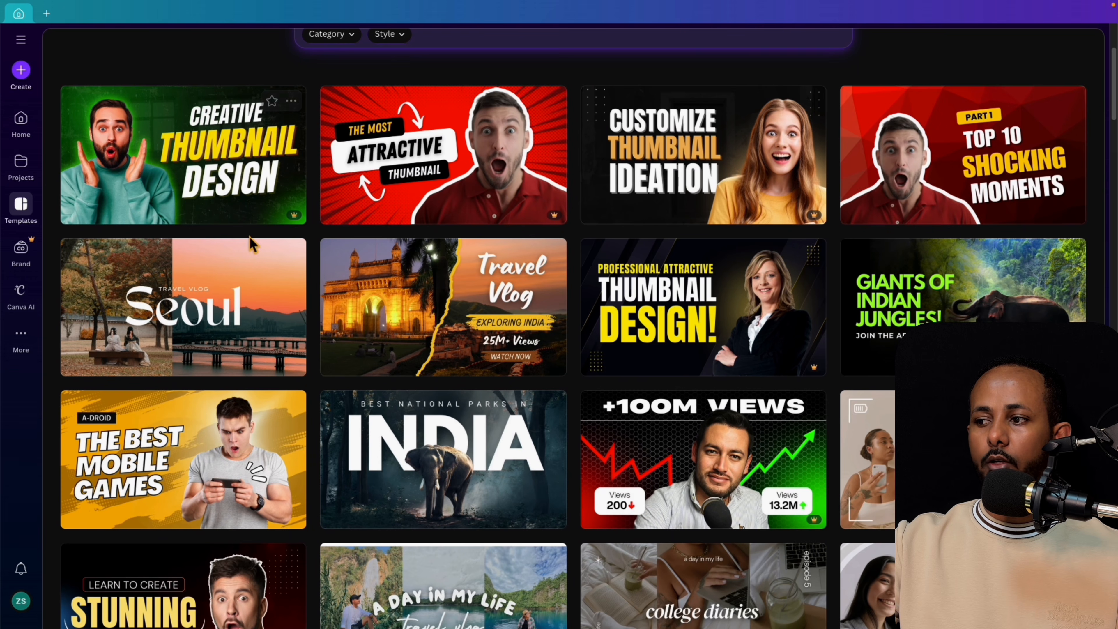
scroll(236, 254, "down", 2)
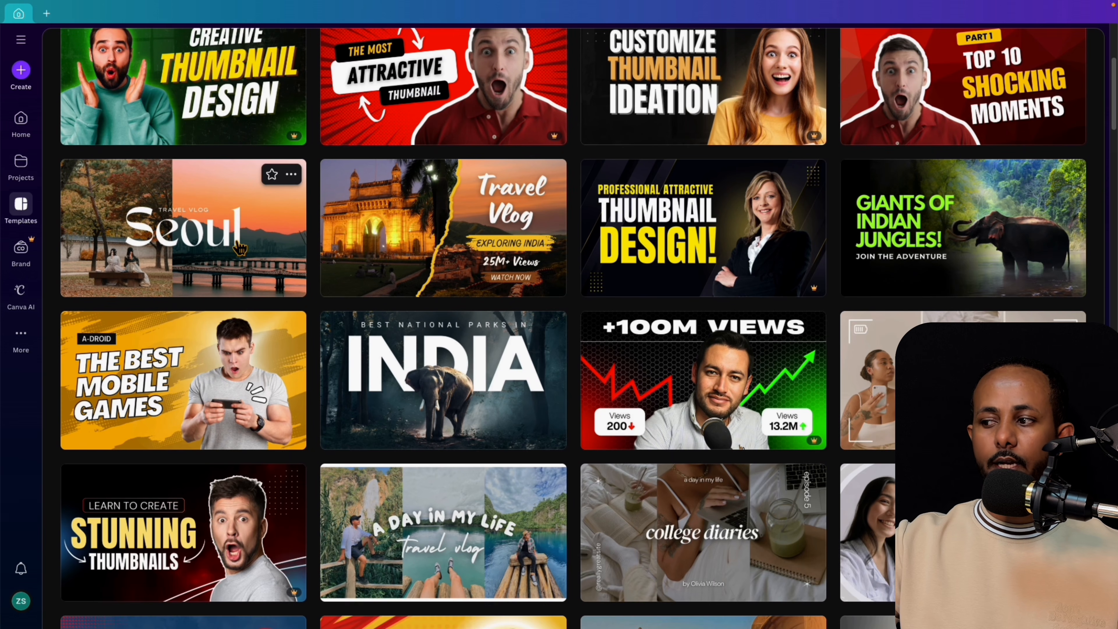
scroll(240, 249, "down", 5)
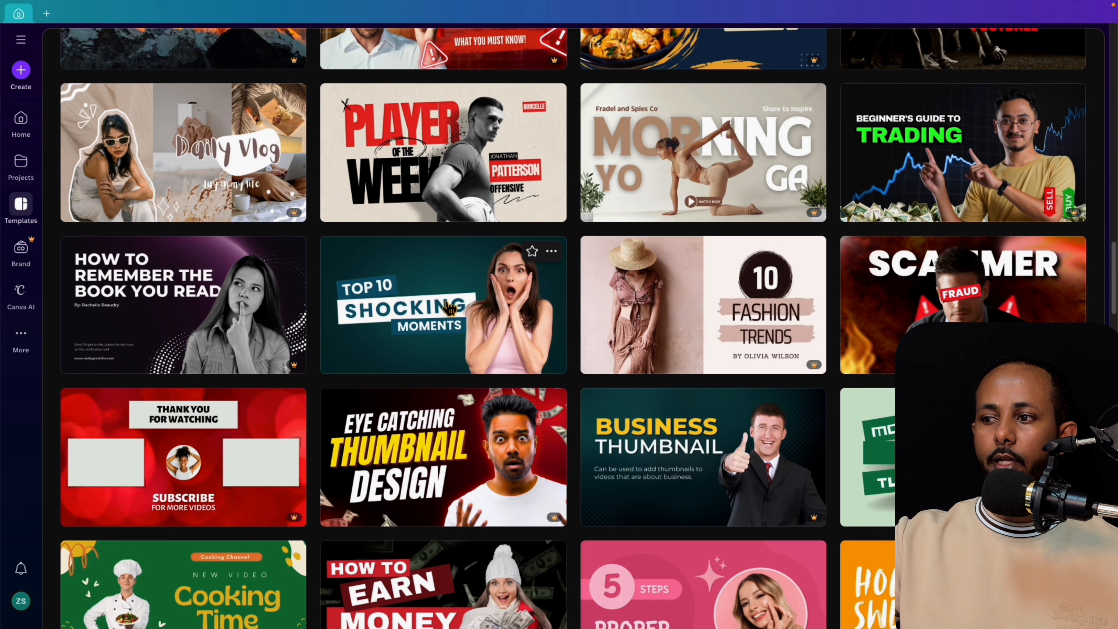
Look at the Modern Top 10 Shocking Moments Youtube Thumbnail template and its similar designs, and open that template for customizing.
left_click(434, 315)
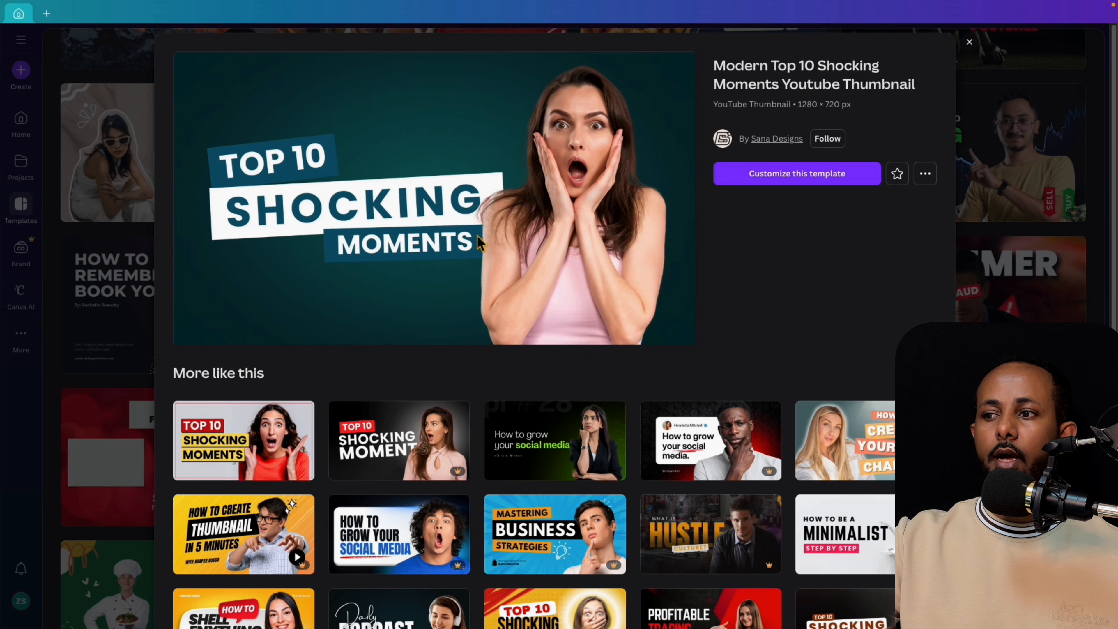
scroll(467, 304, "down", 8)
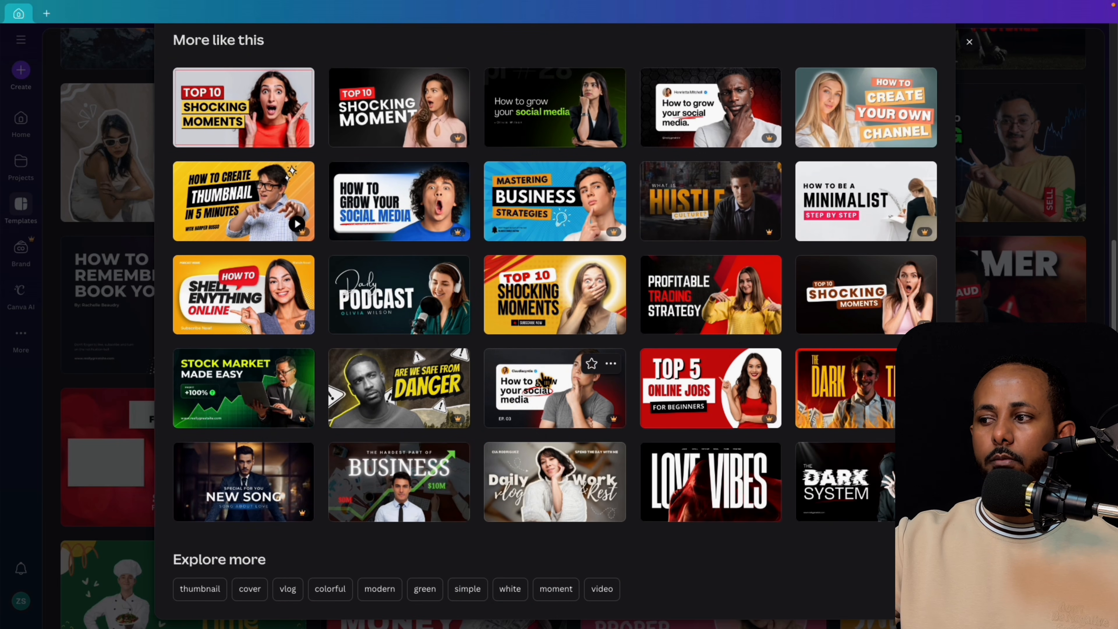
scroll(558, 338, "up", 1)
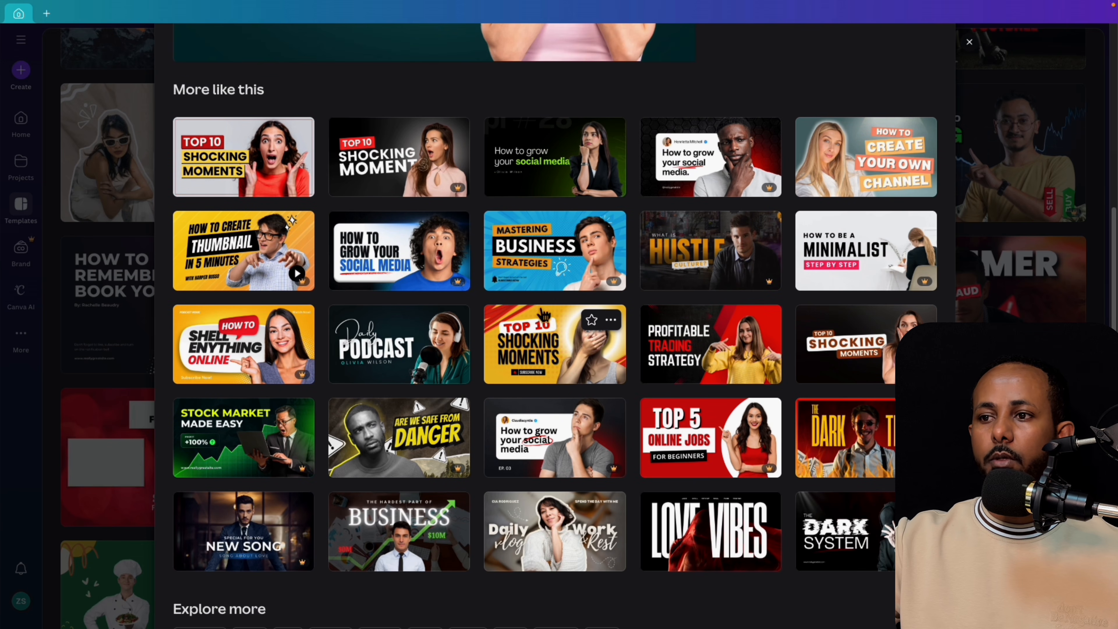
scroll(544, 314, "down", 1)
scroll(528, 308, "up", 6)
scroll(480, 286, "down", 6)
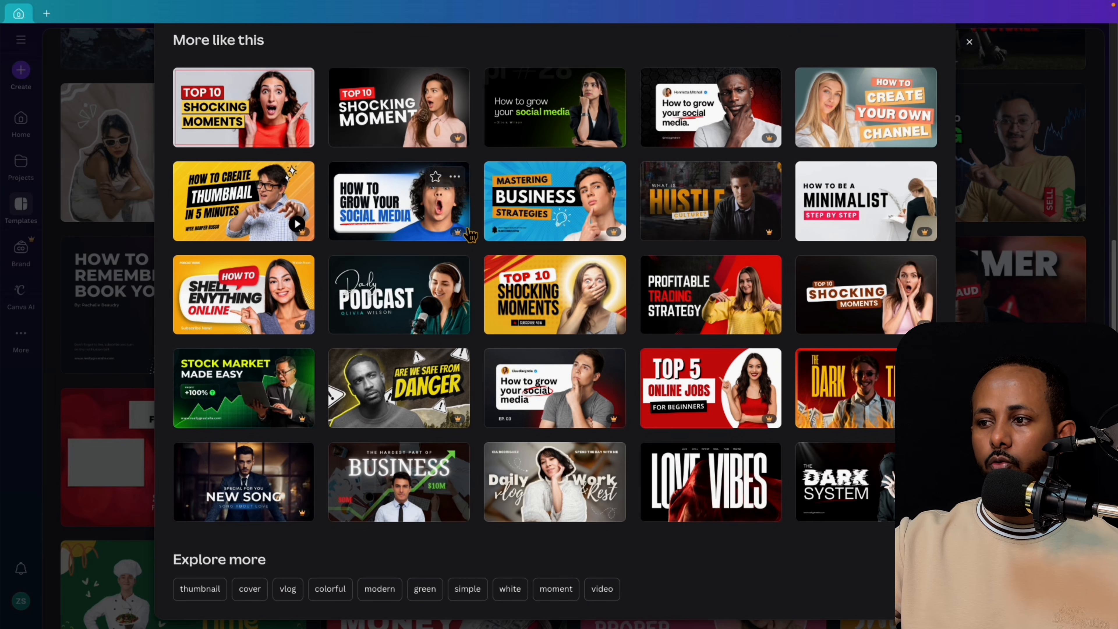
scroll(562, 244, "up", 6)
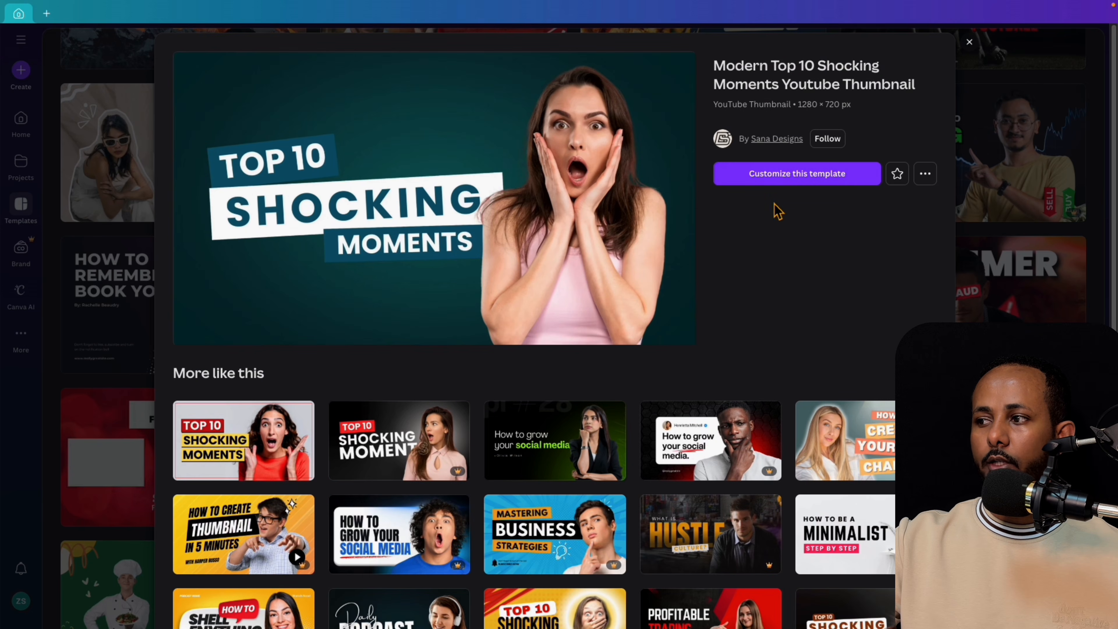
left_click(824, 181)
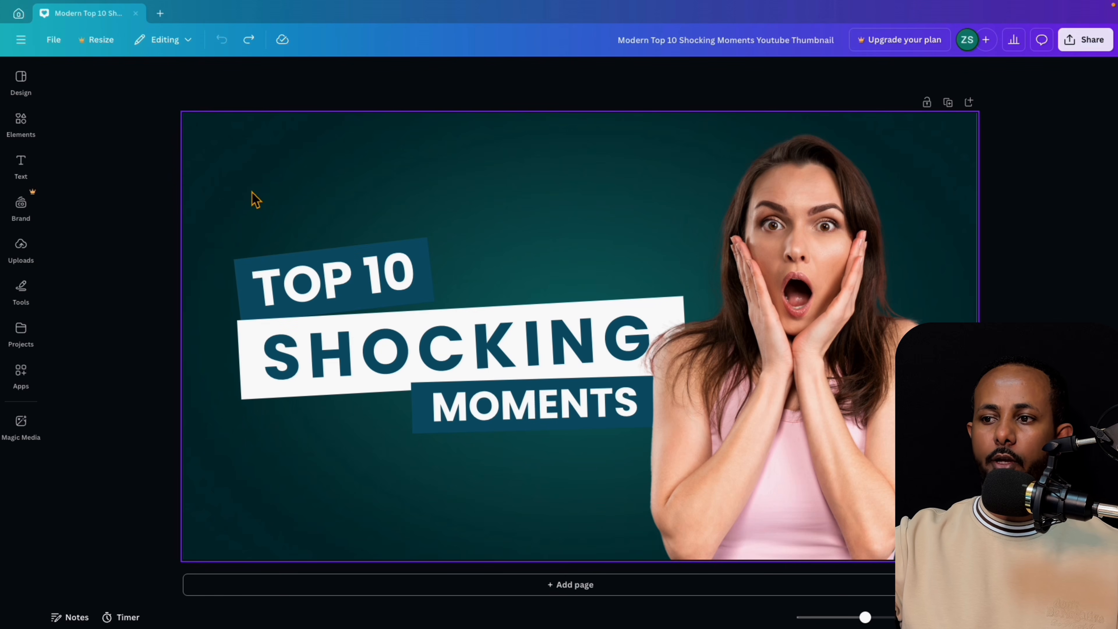
Nudge the TOP 10 text, the SHOCKING text and the woman's photo slightly, and select the teal background.
left_click(294, 282)
mouse_move(418, 242)
left_mouse_down()
mouse_move(579, 155)
mouse_move(406, 268)
mouse_move(419, 241)
left_mouse_up()
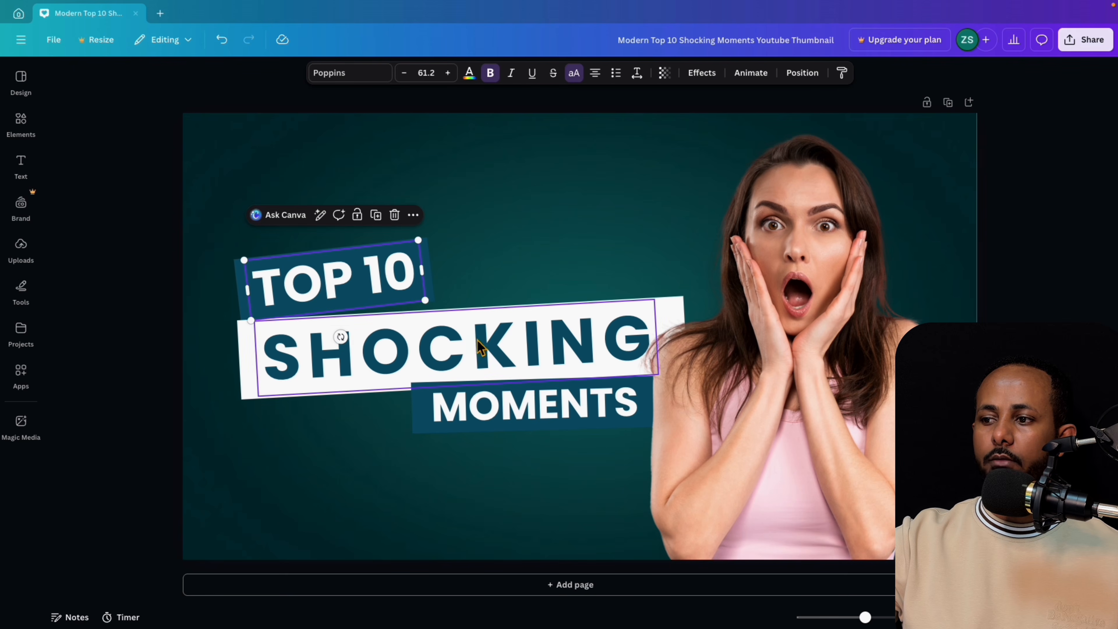
left_click(481, 350)
mouse_move(481, 351)
left_mouse_down()
mouse_move(473, 357)
mouse_move(470, 345)
left_mouse_up()
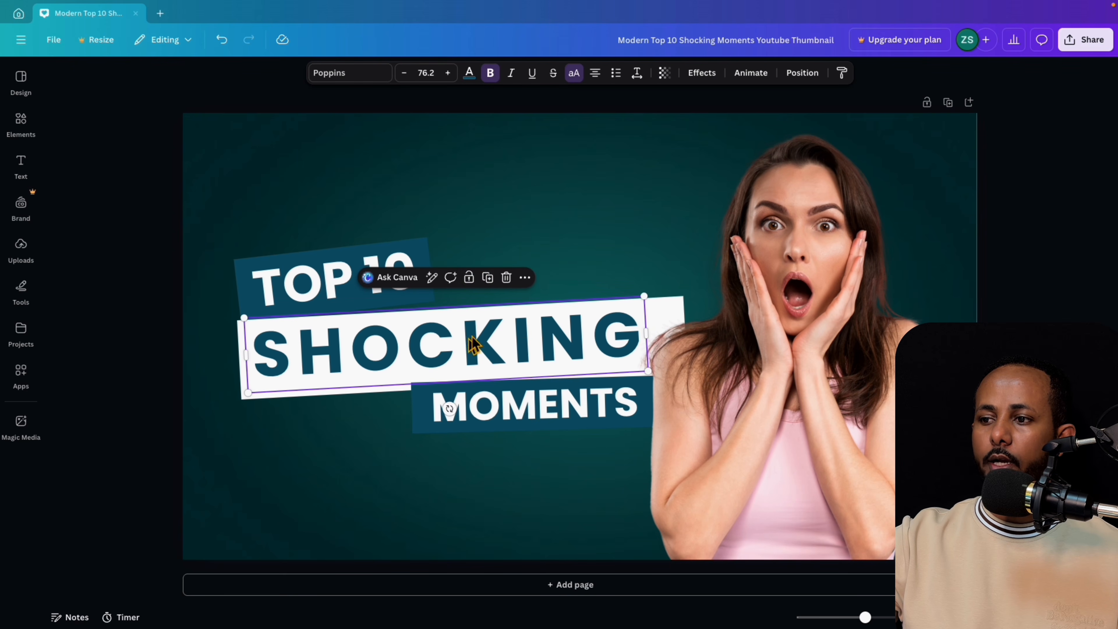
mouse_move(776, 307)
left_mouse_down()
mouse_move(641, 329)
mouse_move(621, 292)
mouse_move(695, 272)
mouse_move(774, 298)
left_mouse_up()
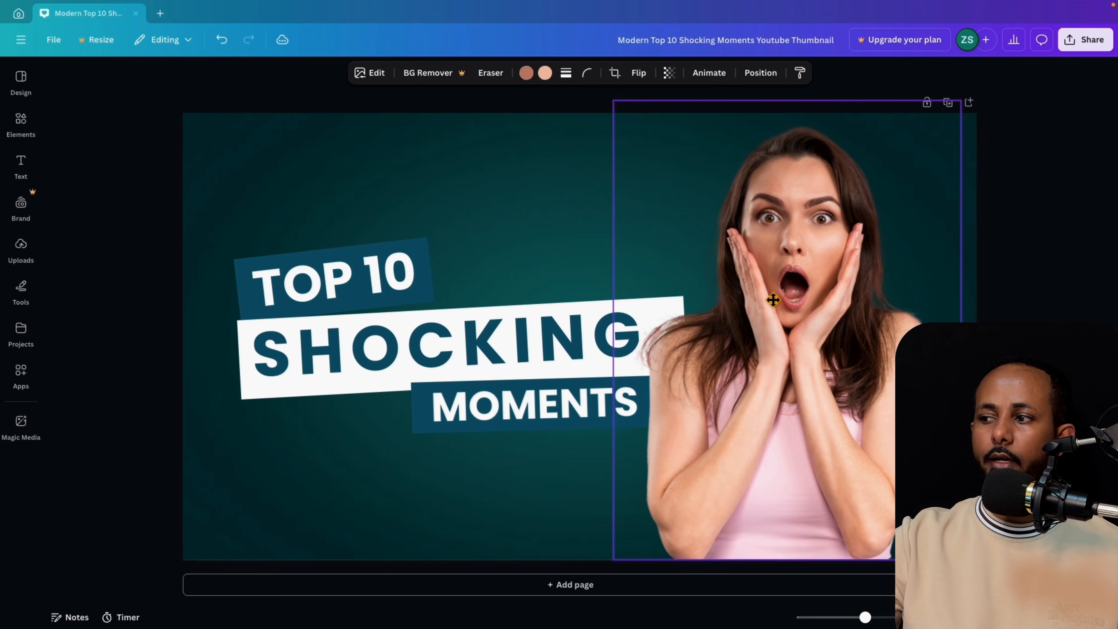
left_click(545, 177)
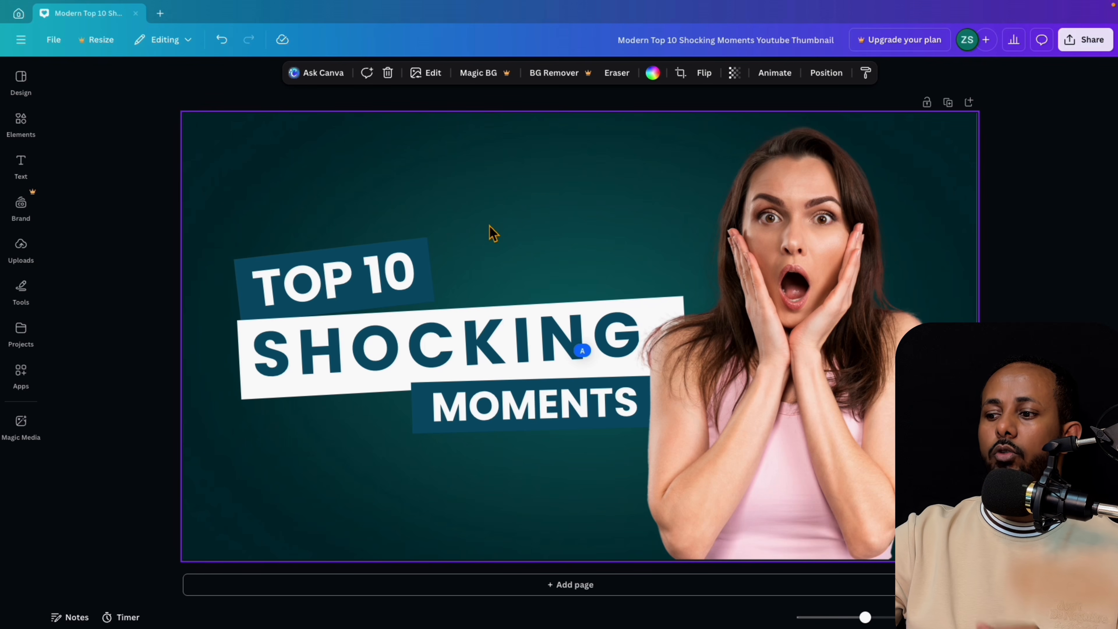
Add a second page and try several default gradient colors as its background, ending with the black-to-gold gradient.
left_click(580, 595)
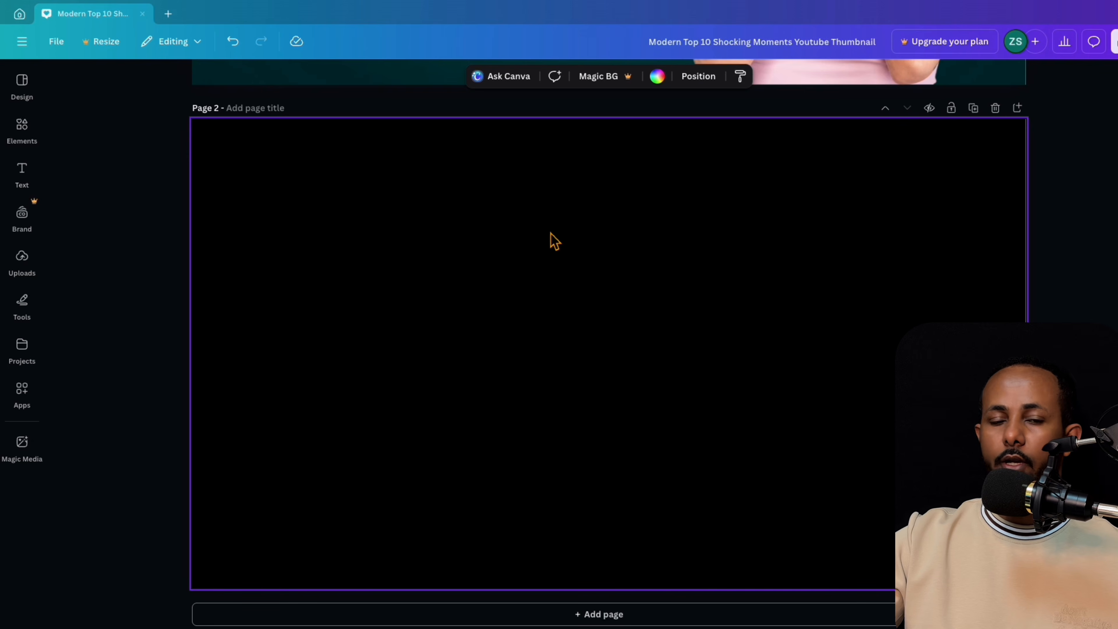
left_click(659, 78)
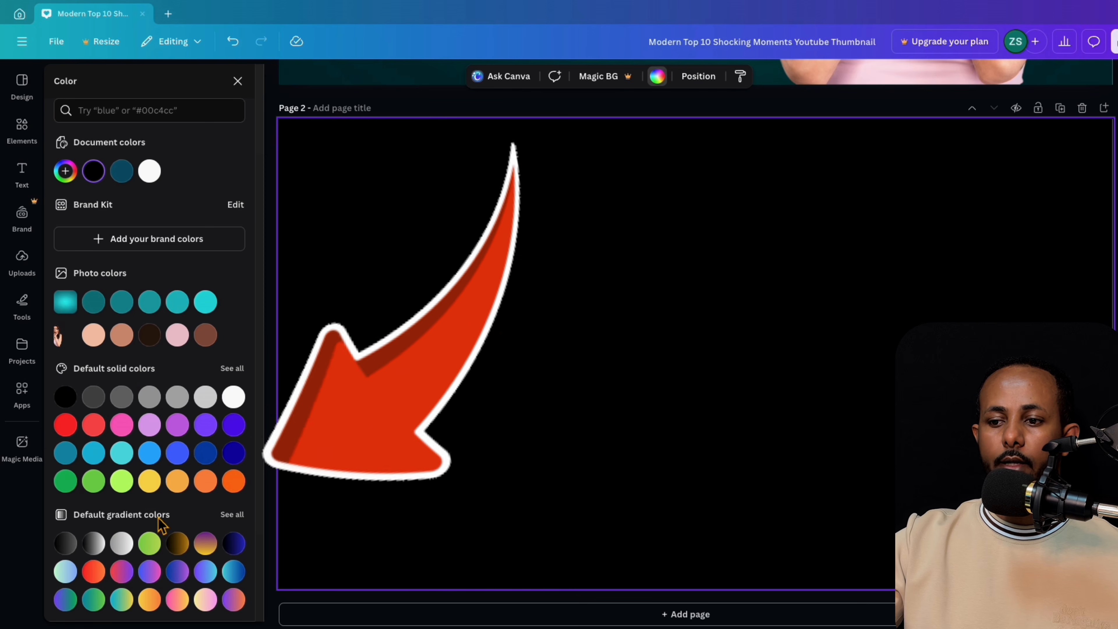
left_click(99, 546)
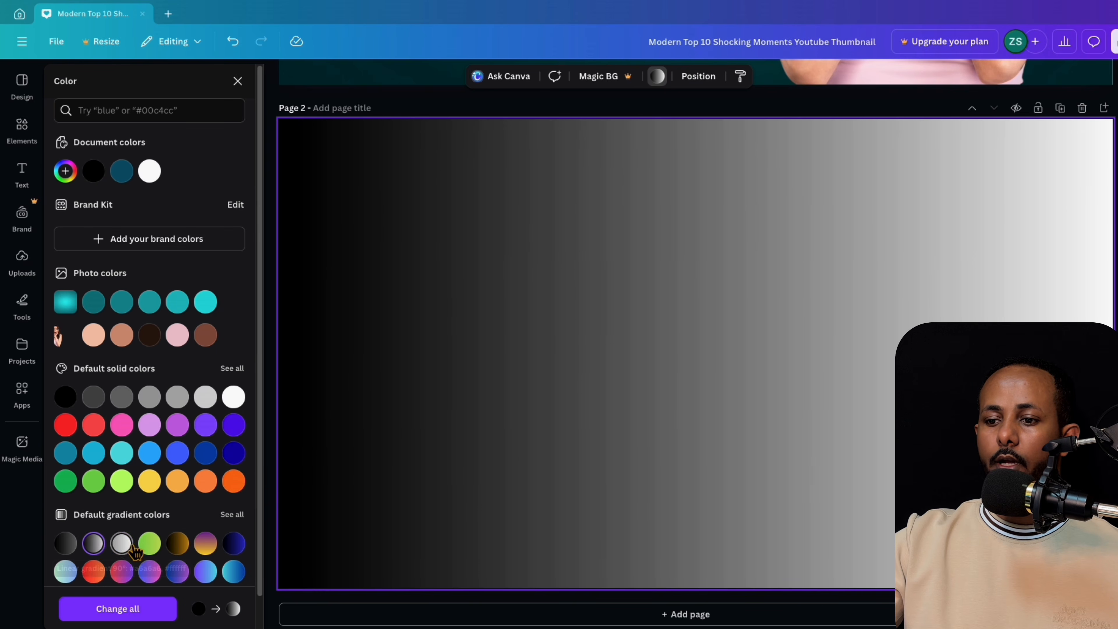
left_click(149, 544)
left_click(177, 544)
left_click(205, 543)
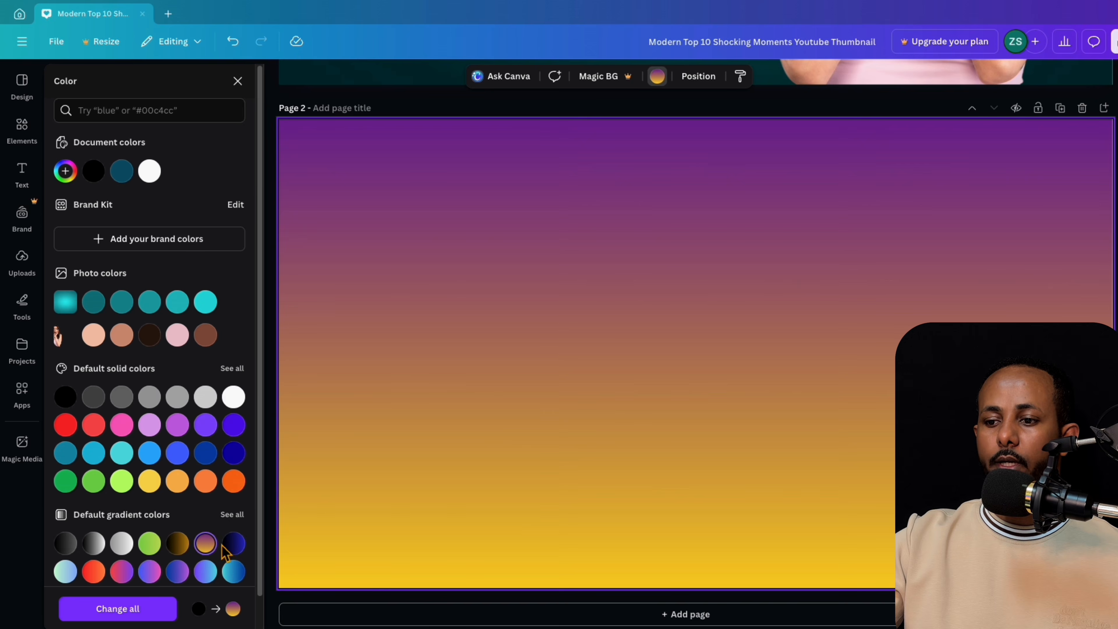
left_click(234, 544)
left_click(178, 545)
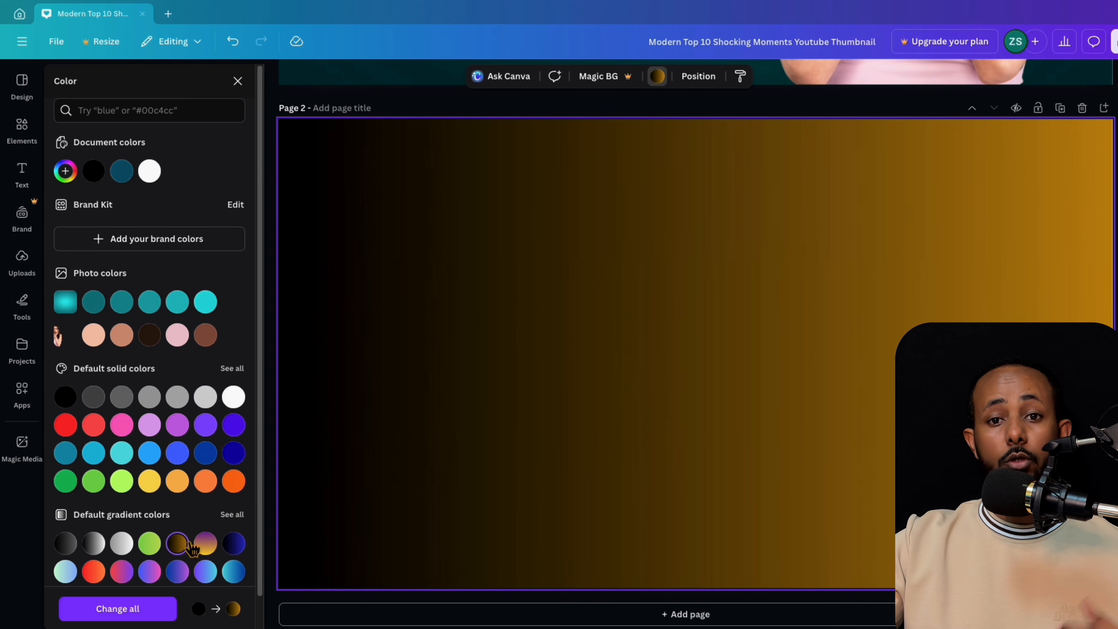
Try default solid grays, purples and blues as the background of page 2, ending with a dark gray.
left_click(154, 400)
left_click(178, 397)
left_click(206, 397)
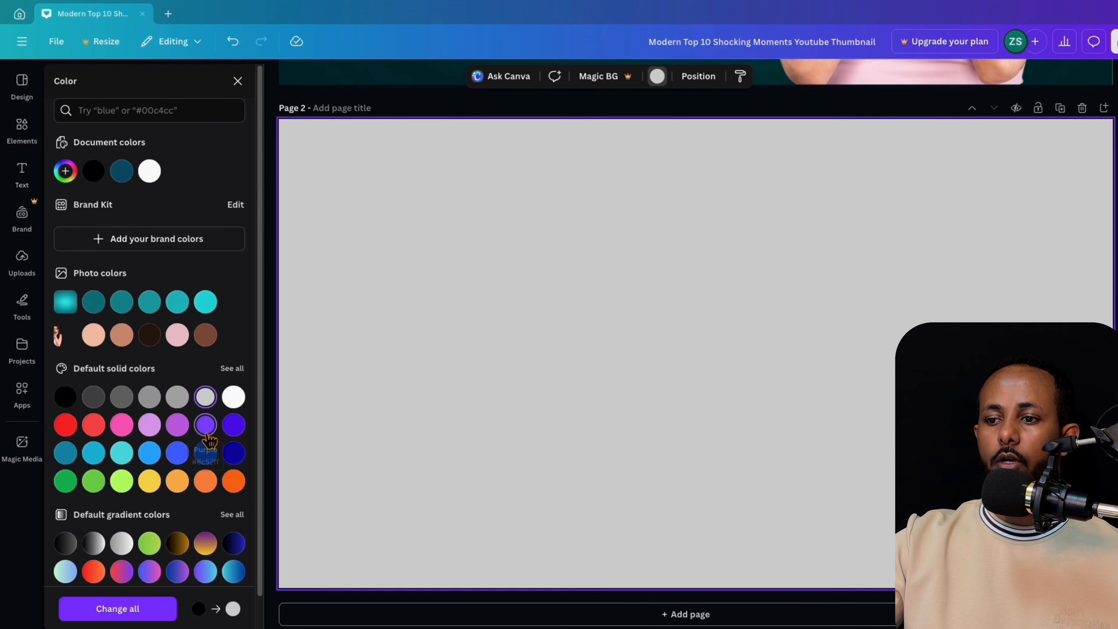
left_click(206, 424)
left_click(233, 424)
left_click(206, 453)
left_click(177, 453)
left_click(149, 453)
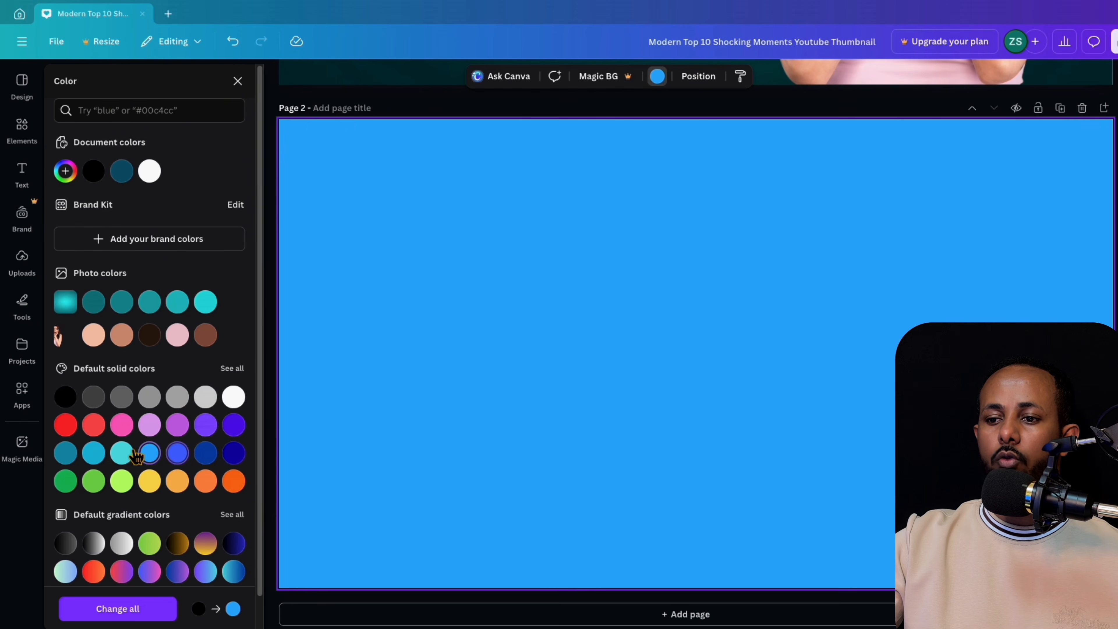
left_click(121, 453)
Try a custom color for the background of page 2 using the new color picker.
left_click(65, 171)
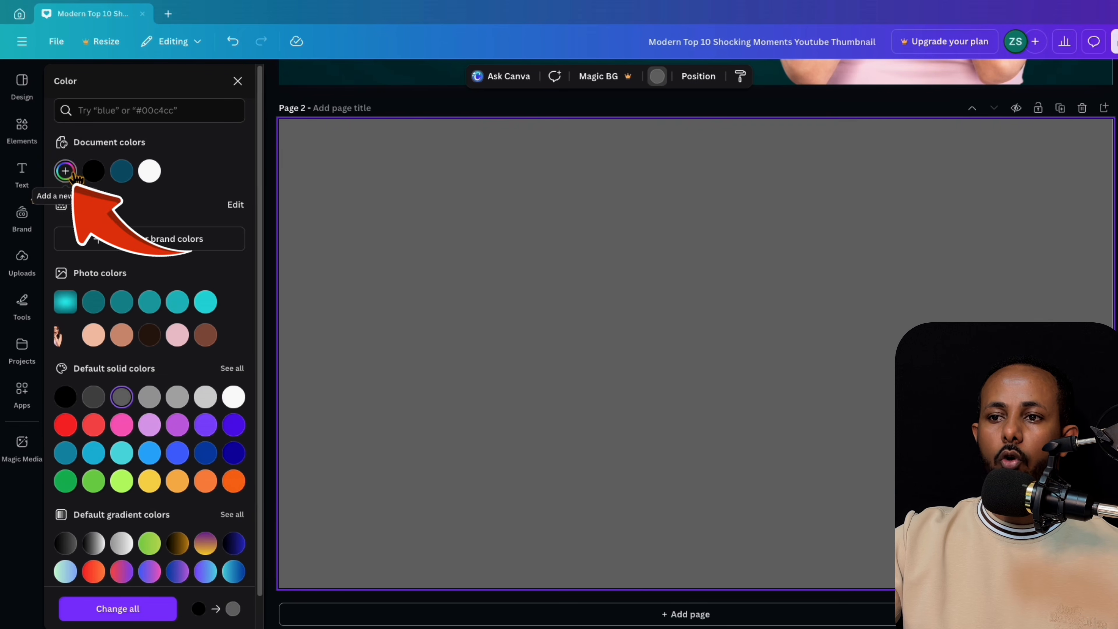
left_click(143, 269)
mouse_move(143, 269)
left_mouse_down()
mouse_move(177, 247)
mouse_move(124, 253)
mouse_move(145, 252)
mouse_move(163, 278)
left_mouse_up()
left_click(134, 308)
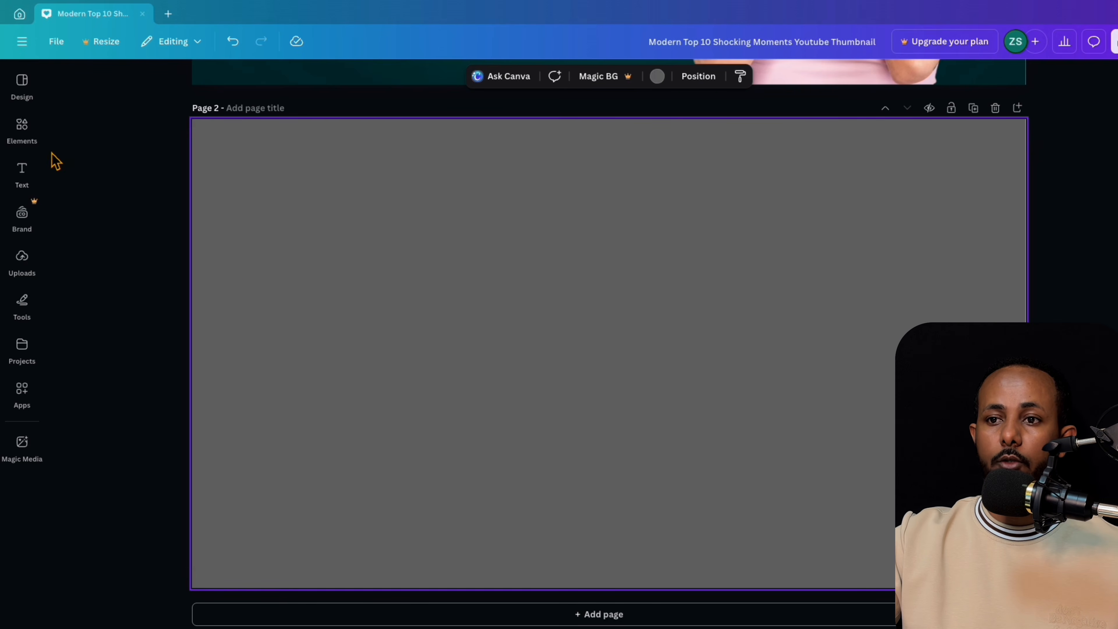
Search the elements library for "social media icons".
left_click(22, 132)
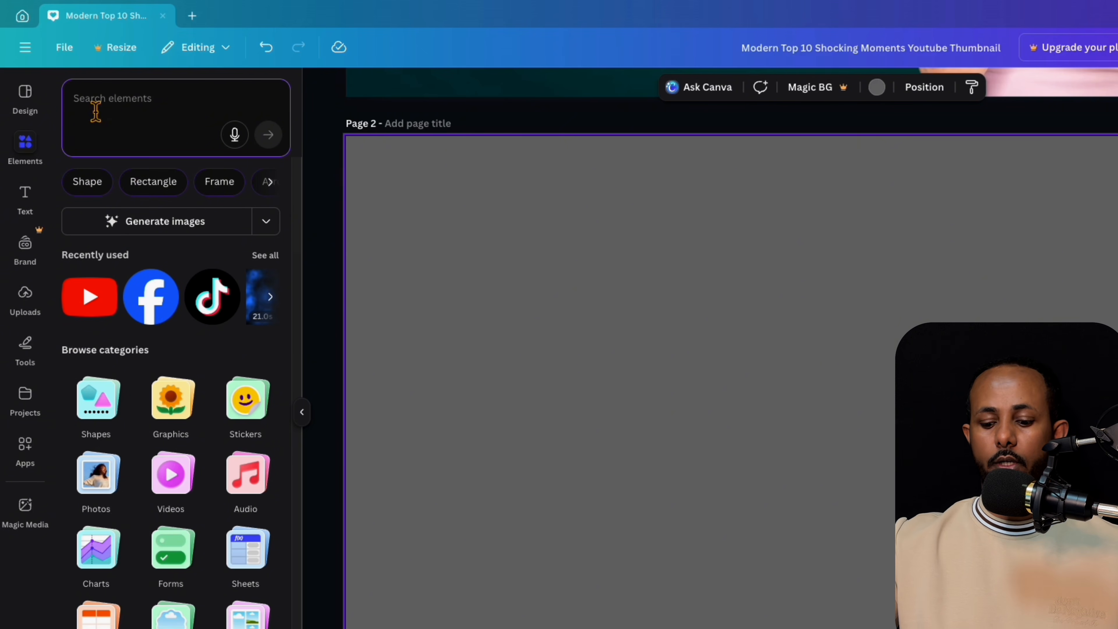
left_click(95, 111)
type("social")
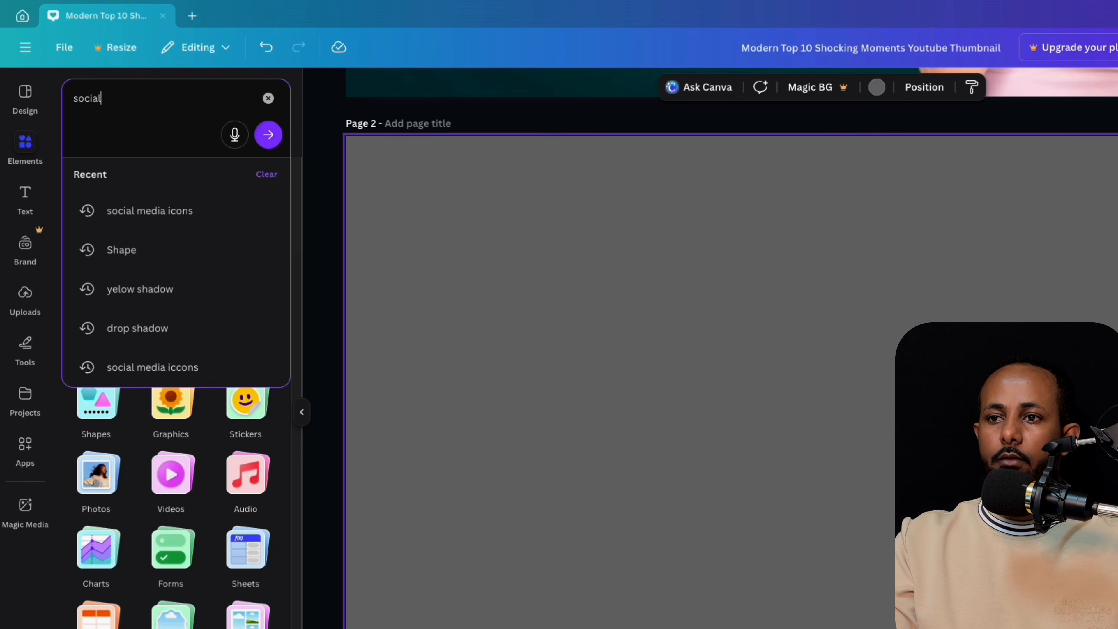
type(" meia")
key("BackSpace")
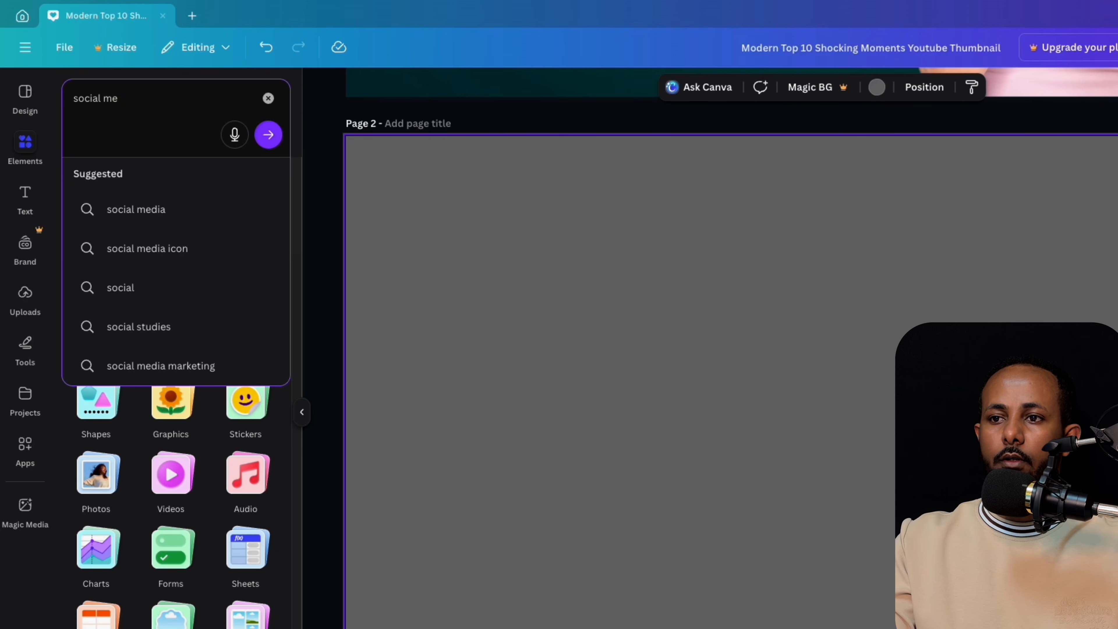
type("dia icons")
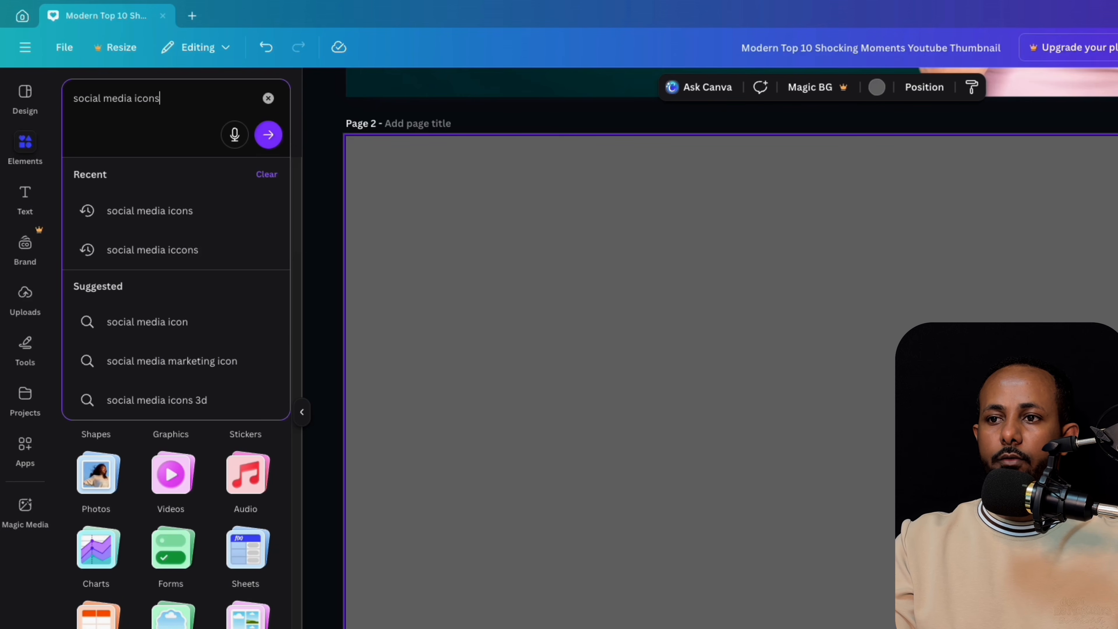
key("Return")
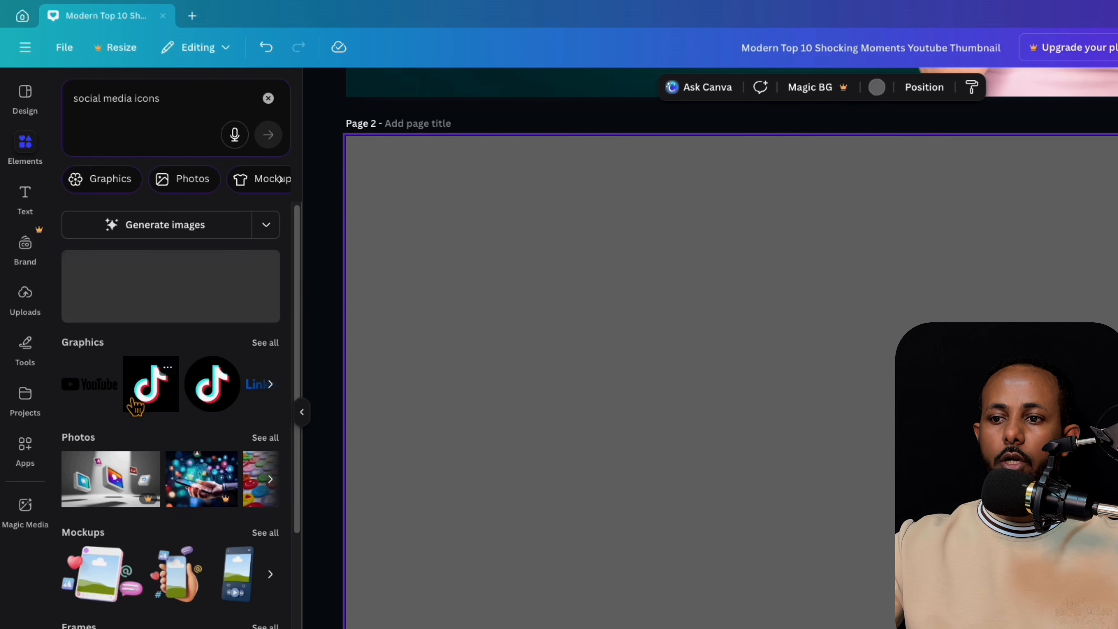
Look through all photo results and all graphics results for the social media icons search.
scroll(154, 308, "down", 4)
scroll(132, 407, "up", 4)
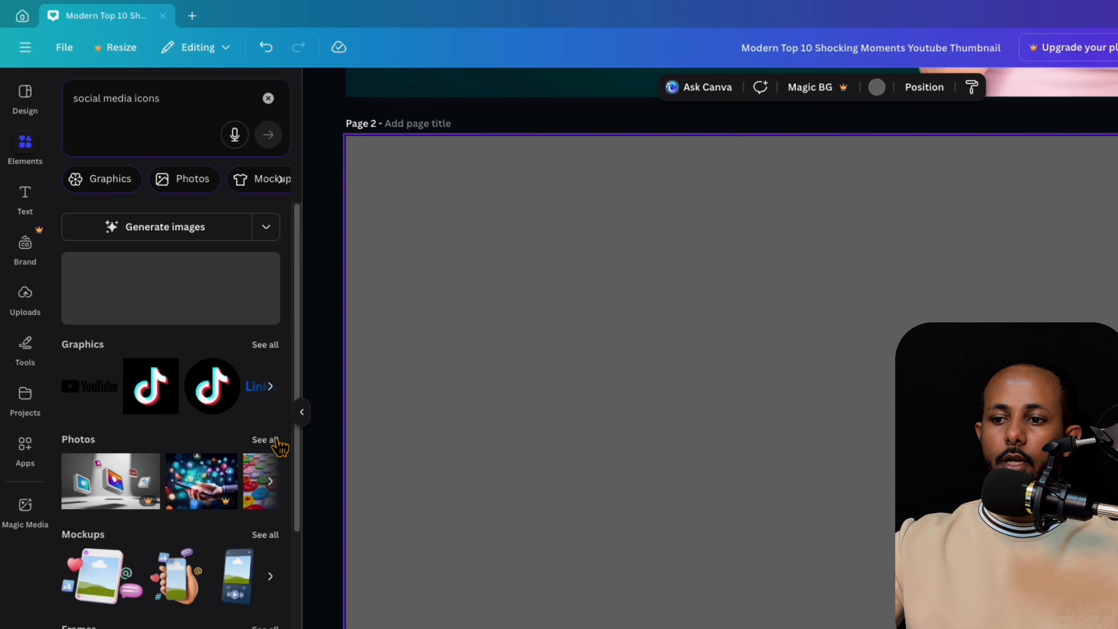
left_click(277, 442)
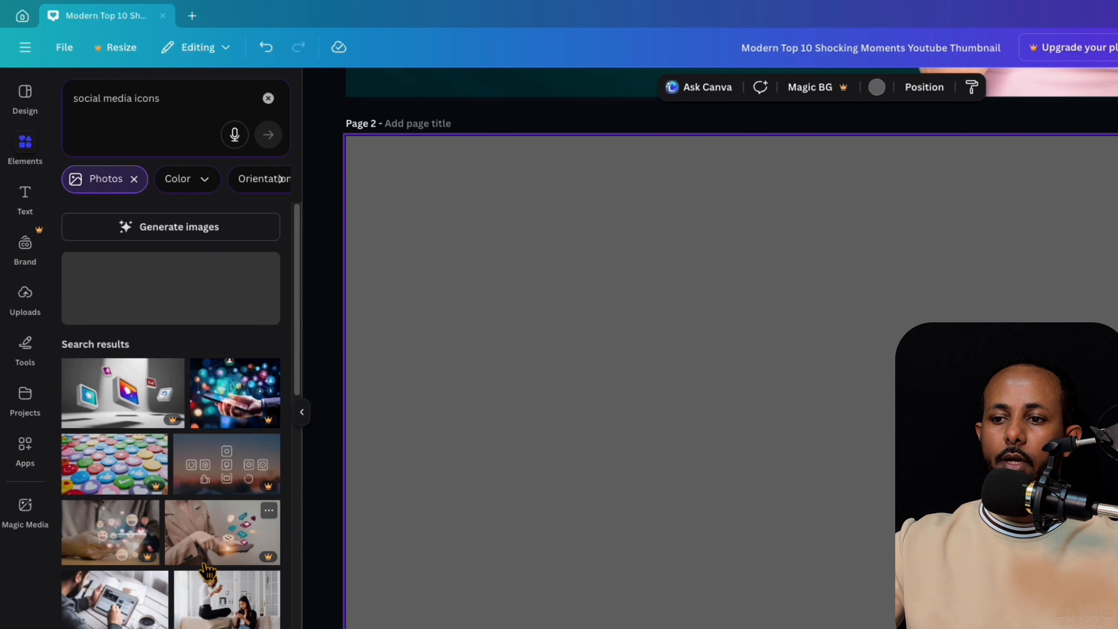
left_click(134, 179)
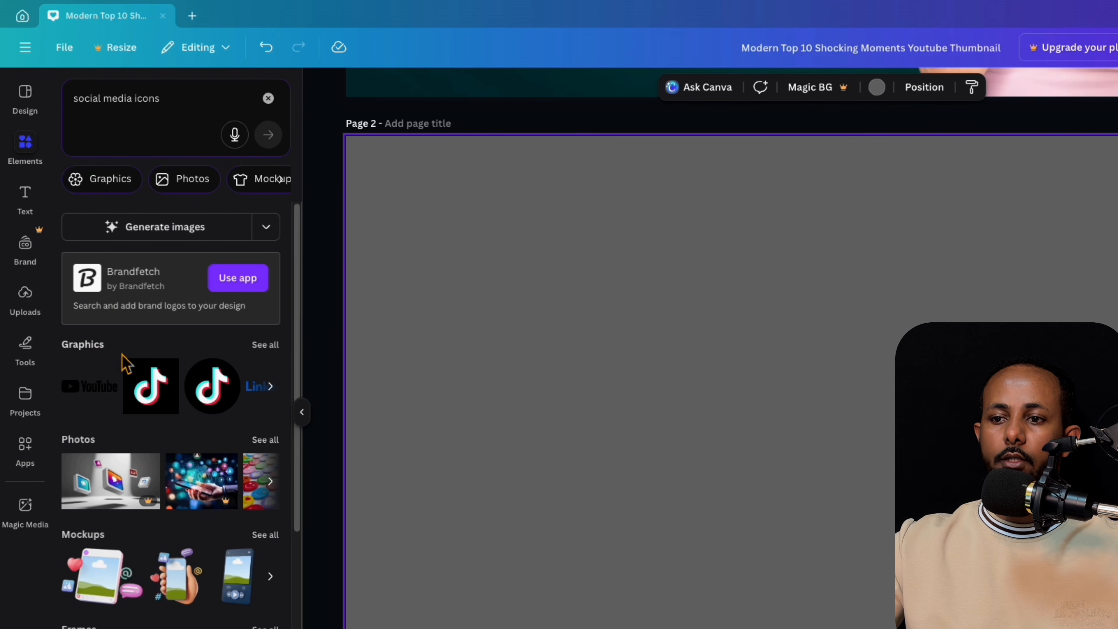
left_click(269, 348)
scroll(205, 430, "down", 5)
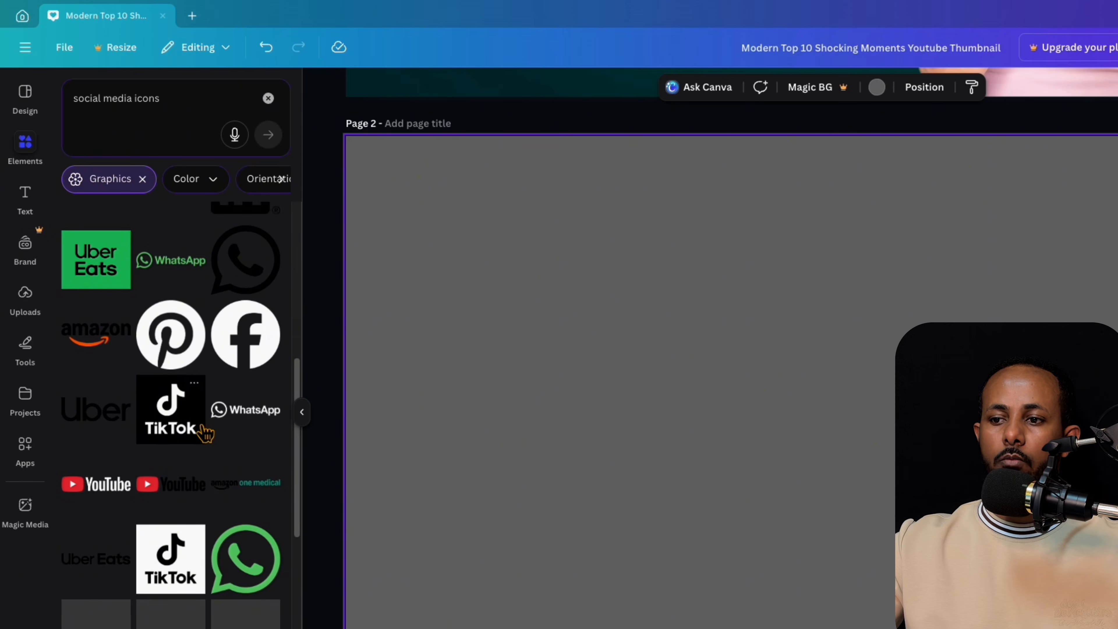
scroll(202, 432, "down", 15)
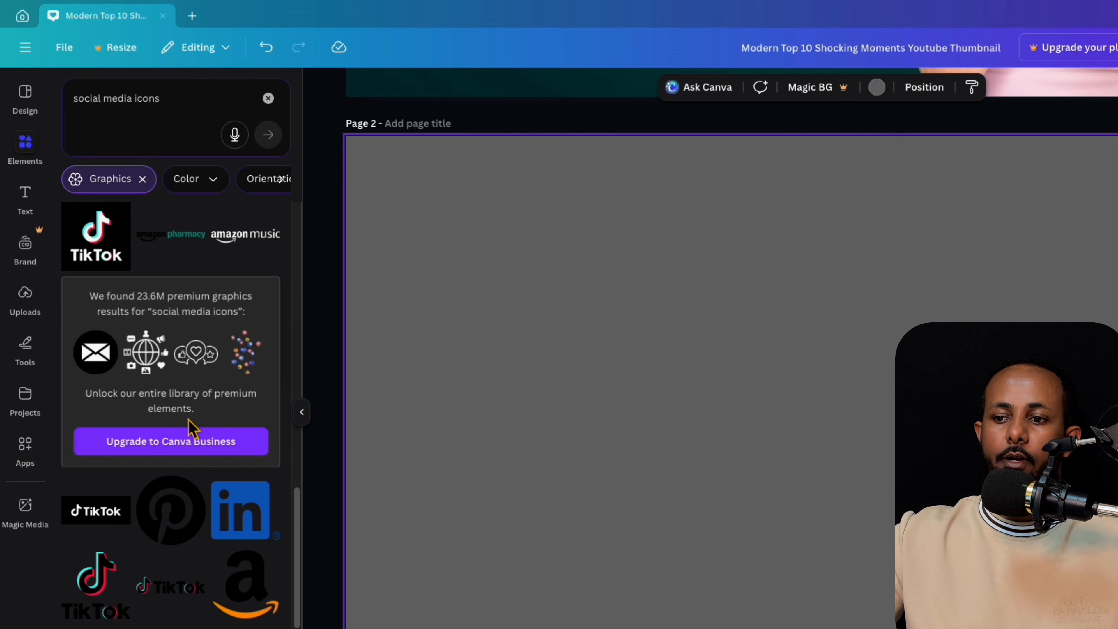
scroll(196, 430, "down", 4)
scroll(193, 440, "down", 8)
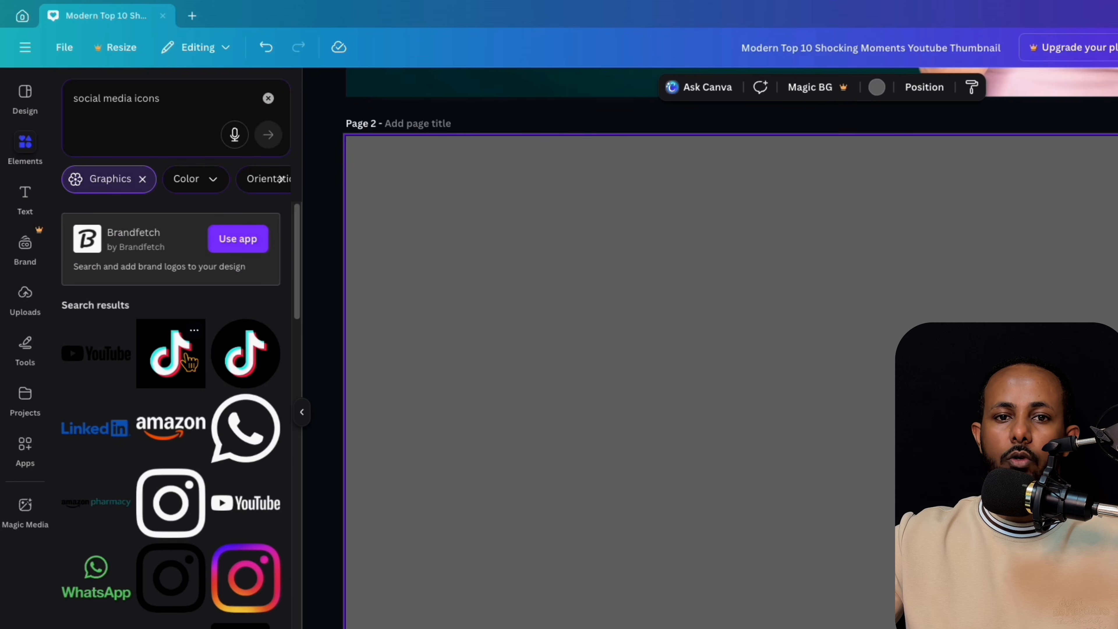
Place the round TikTok icon near the middle of page 2 and browse all of its magic recommendations.
left_click(256, 365)
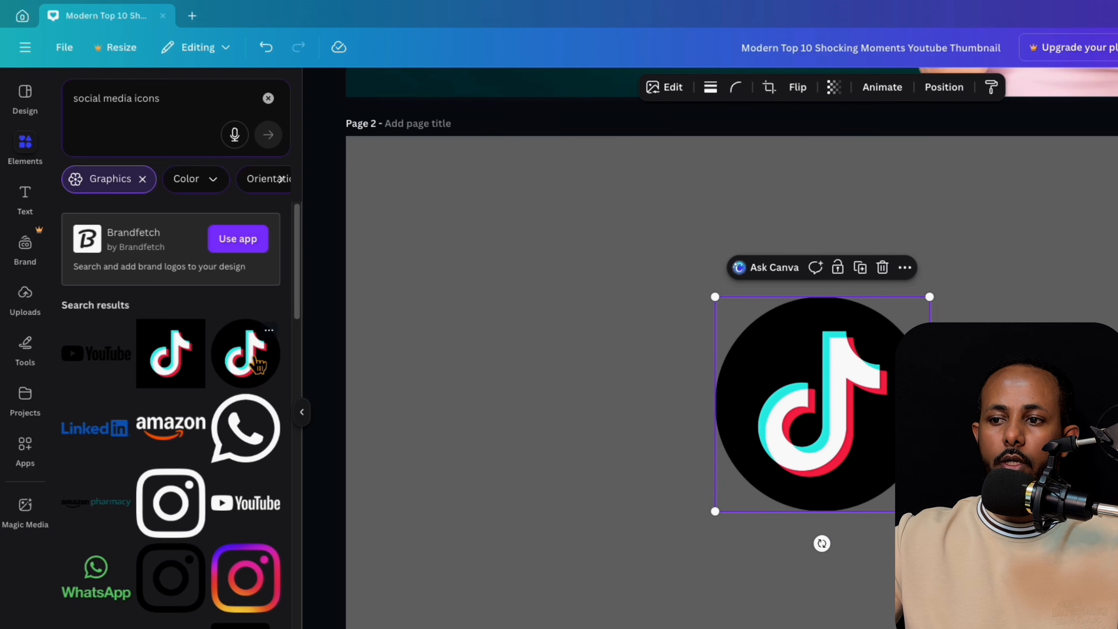
left_click_drag(816, 399, 761, 393)
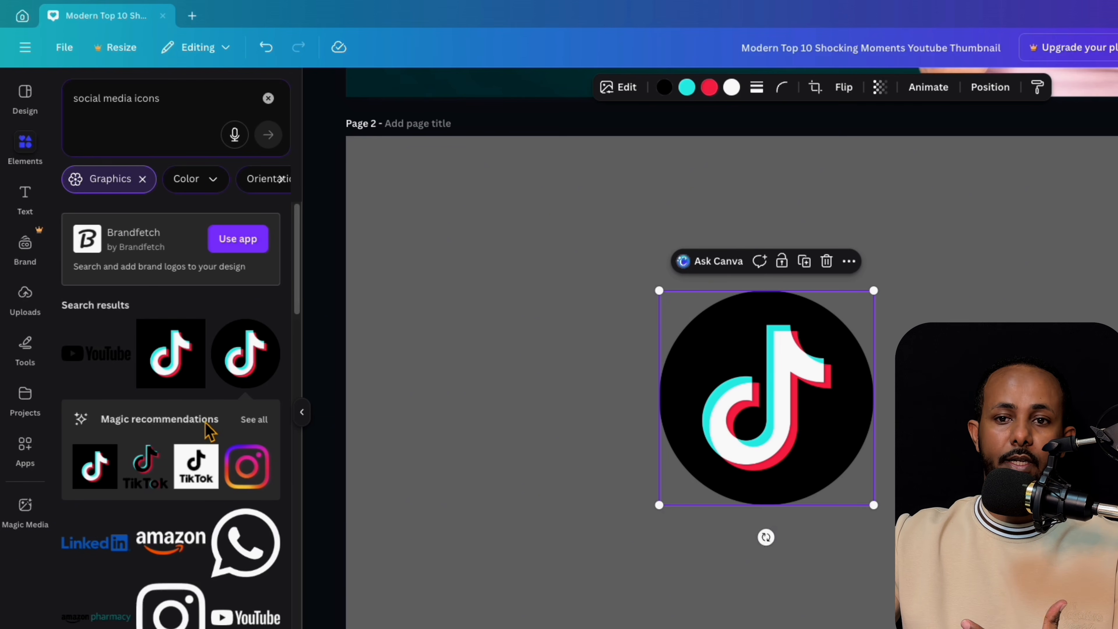
left_click(254, 420)
scroll(225, 412, "down", 3)
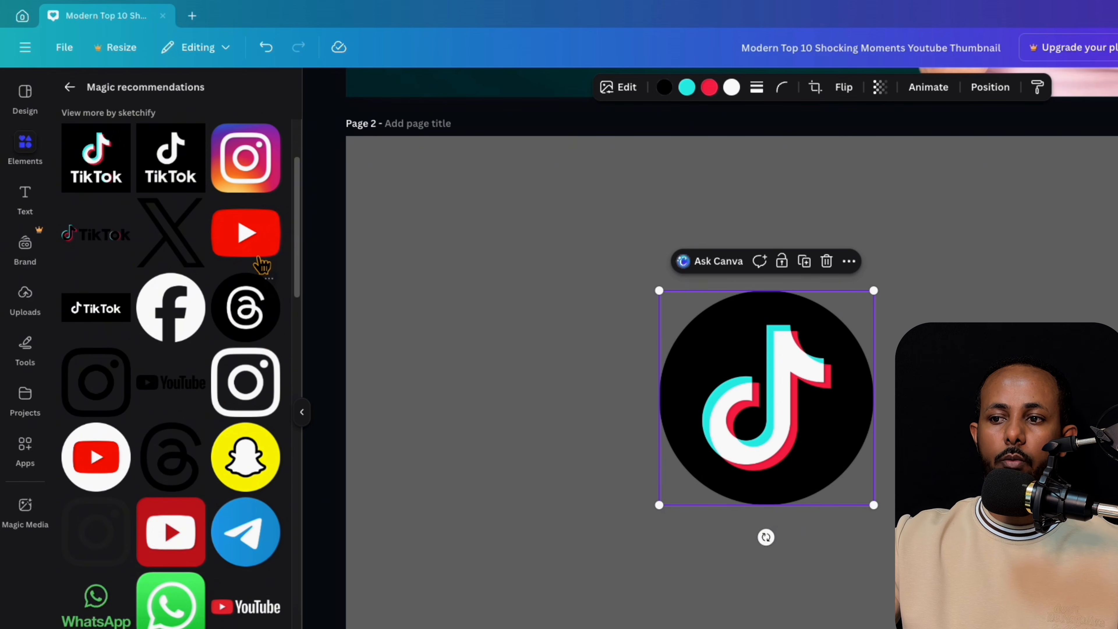
scroll(123, 381, "down", 5)
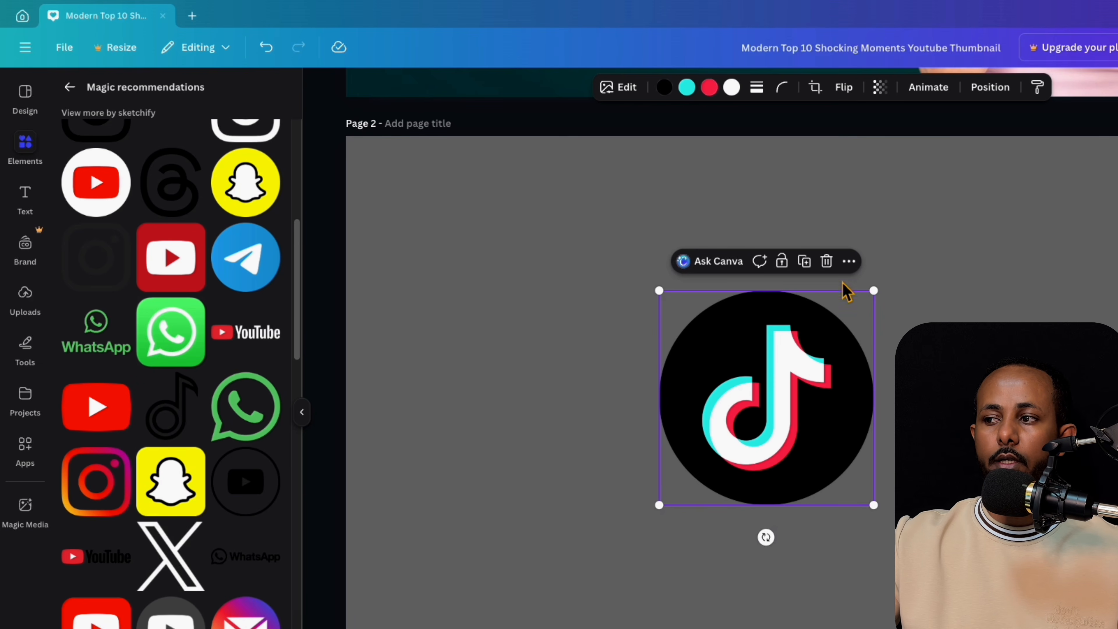
Delete the TikTok icon from page 2 and add the red YouTube play icon from the recommendations.
left_click(826, 261)
scroll(131, 339, "up", 8)
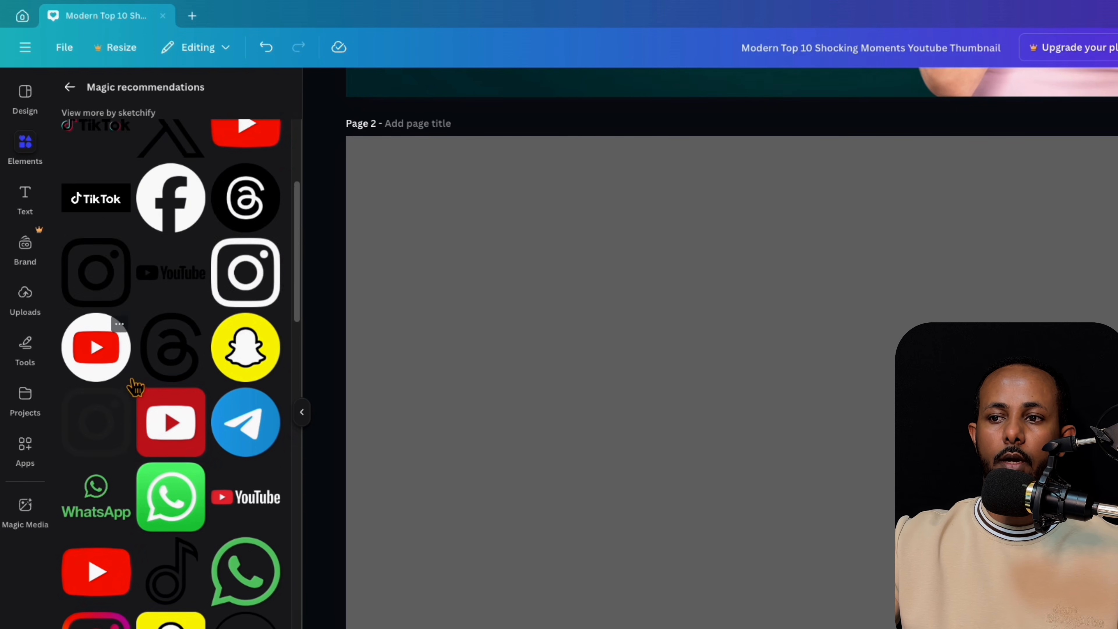
scroll(114, 404, "down", 4)
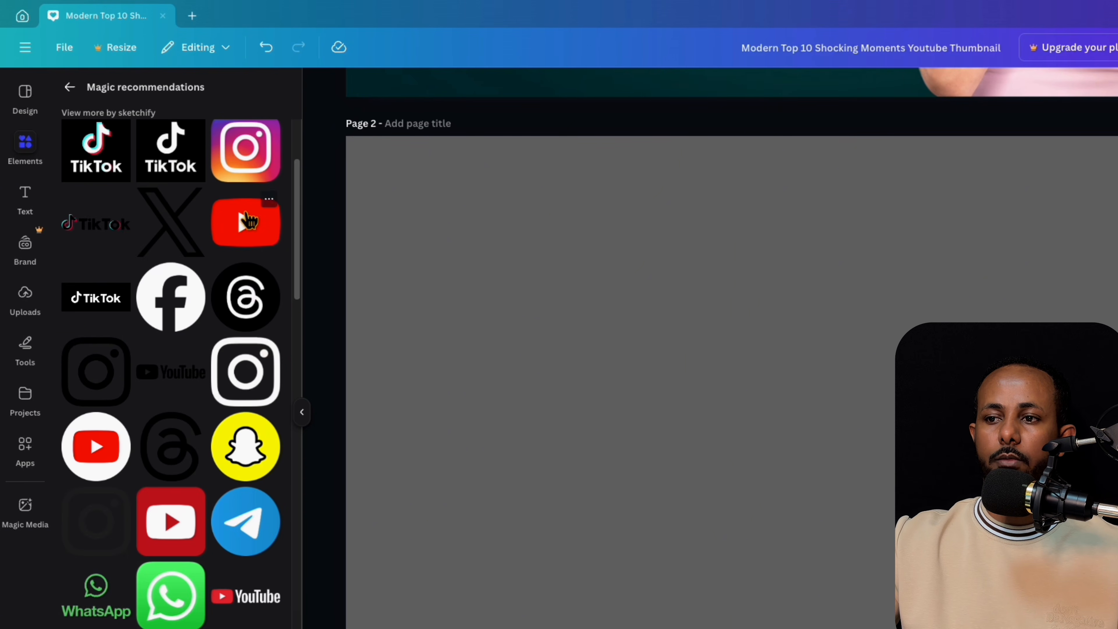
left_click(248, 220)
left_click_drag(667, 411, 609, 425)
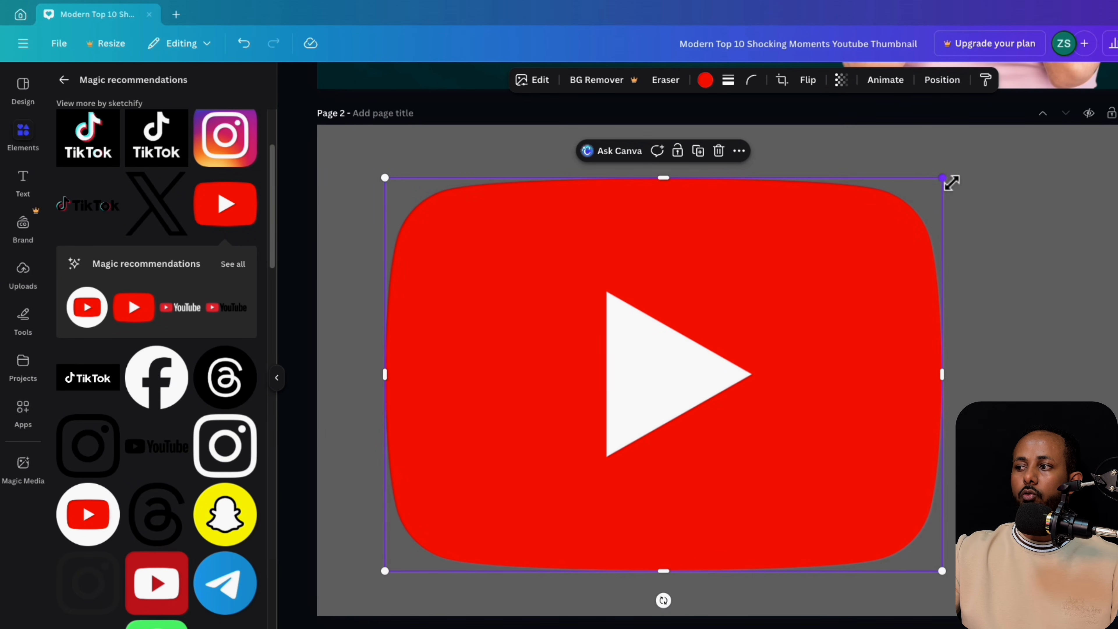
Shrink the YouTube icon, tilt it counterclockwise, and place it in the upper-left area of page 2.
left_click_drag(951, 182, 734, 325)
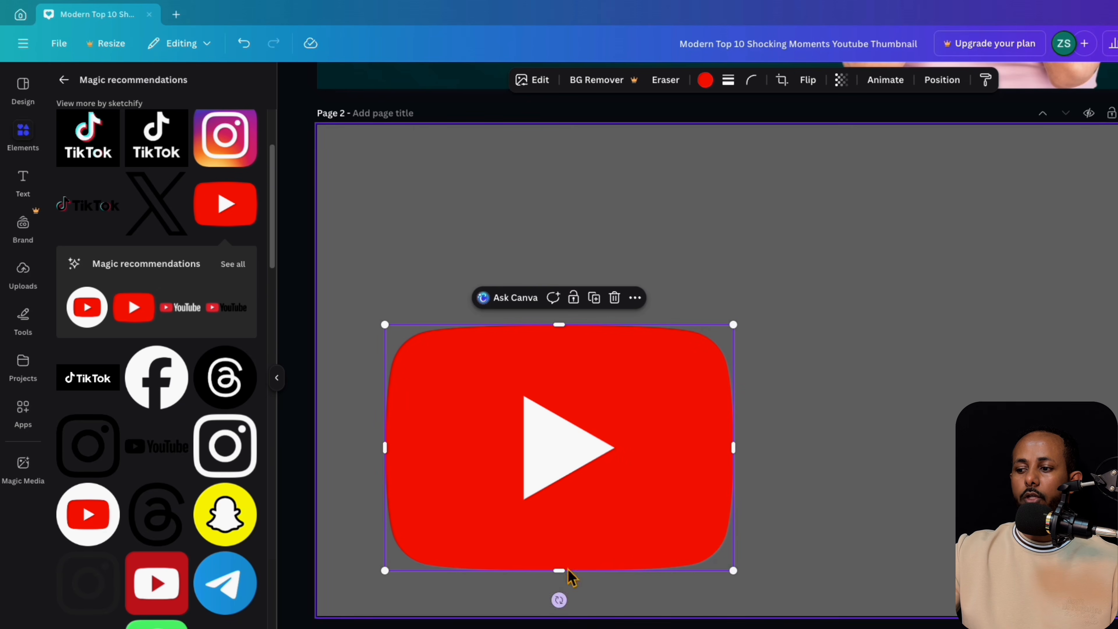
left_click_drag(559, 493, 754, 417)
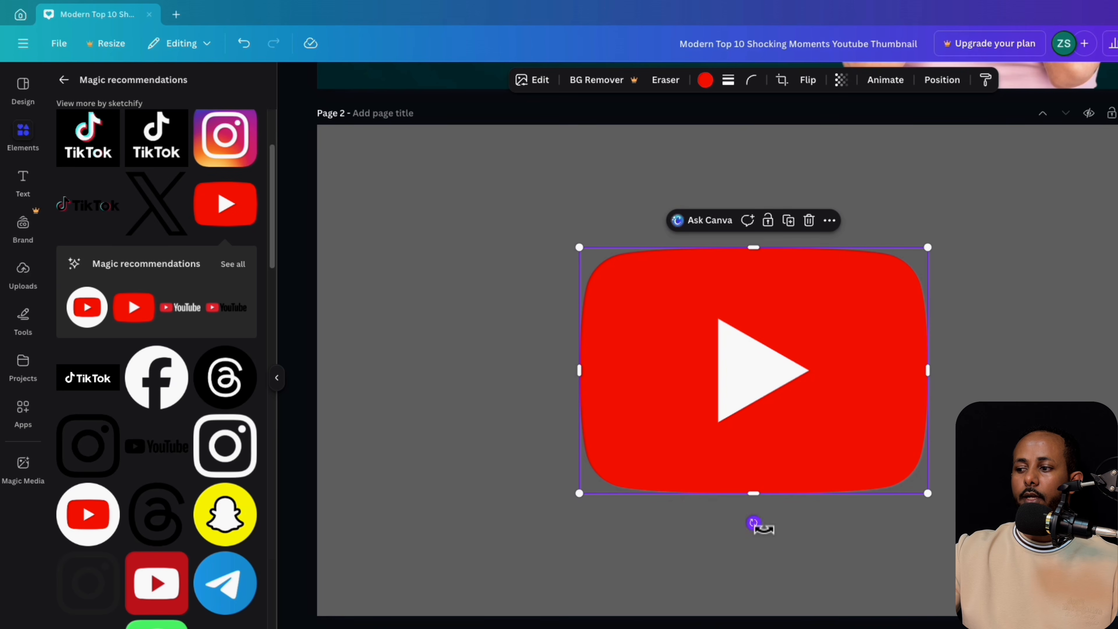
left_click_drag(755, 524, 792, 485)
left_click_drag(775, 434, 563, 398)
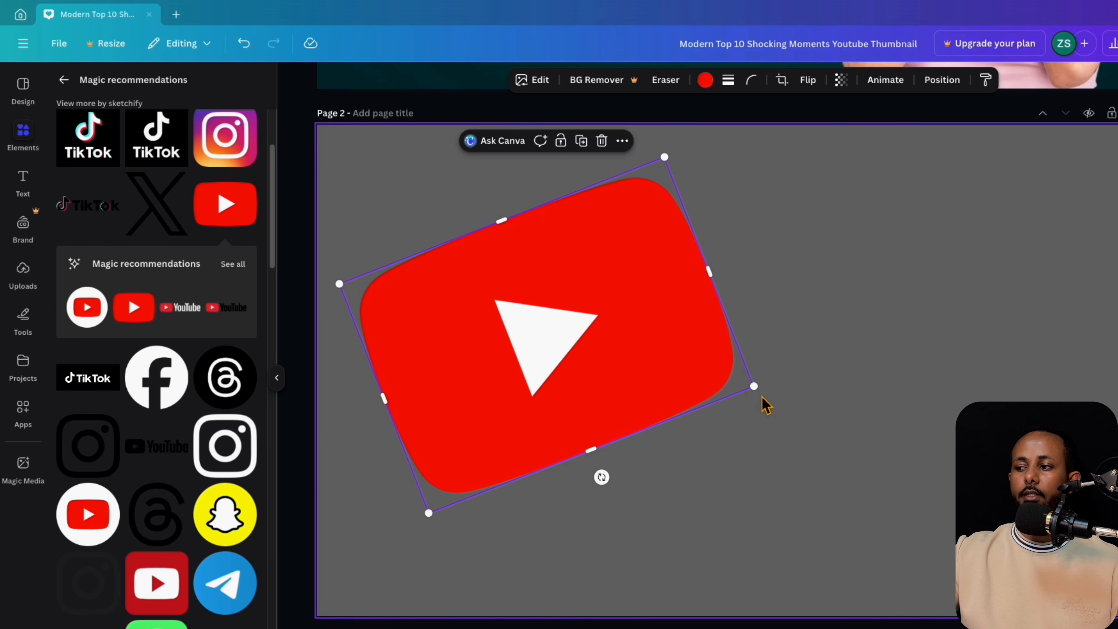
left_click_drag(761, 392, 660, 410)
left_click_drag(544, 382, 529, 328)
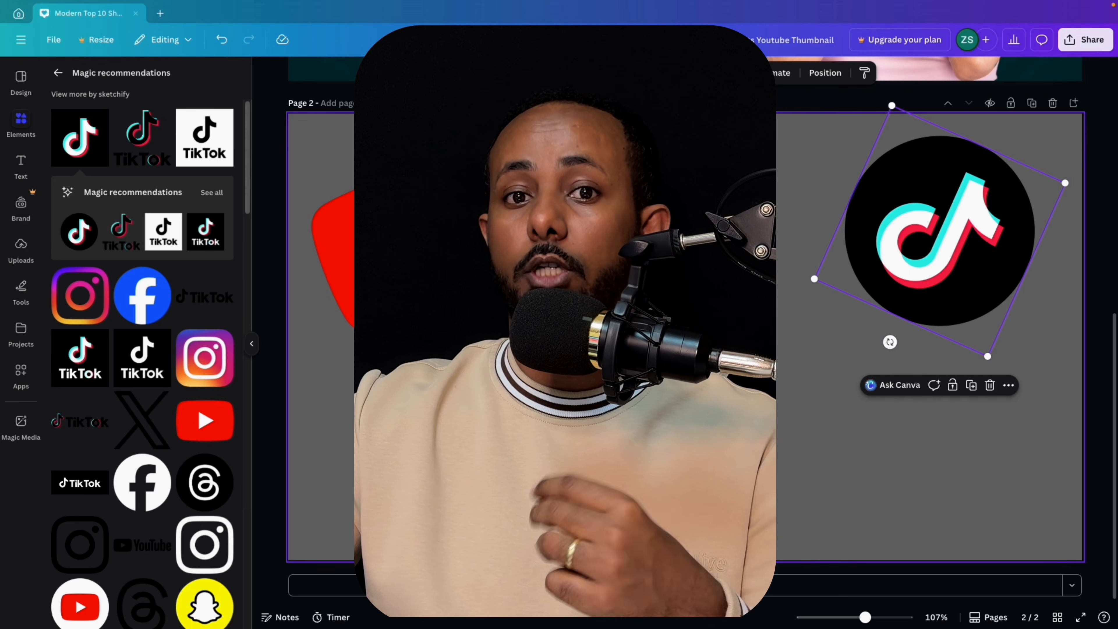
Browse the font combinations, add the TECH STACK one to page 2, and narrow its text box.
left_click(422, 240)
left_click(694, 370)
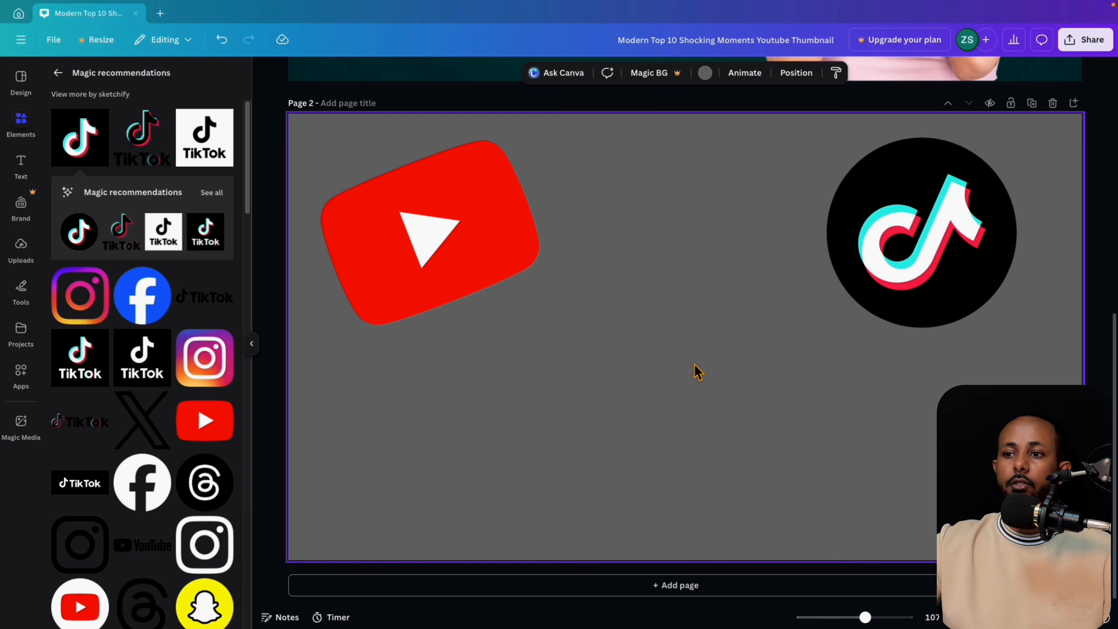
left_click(22, 170)
scroll(179, 414, "down", 5)
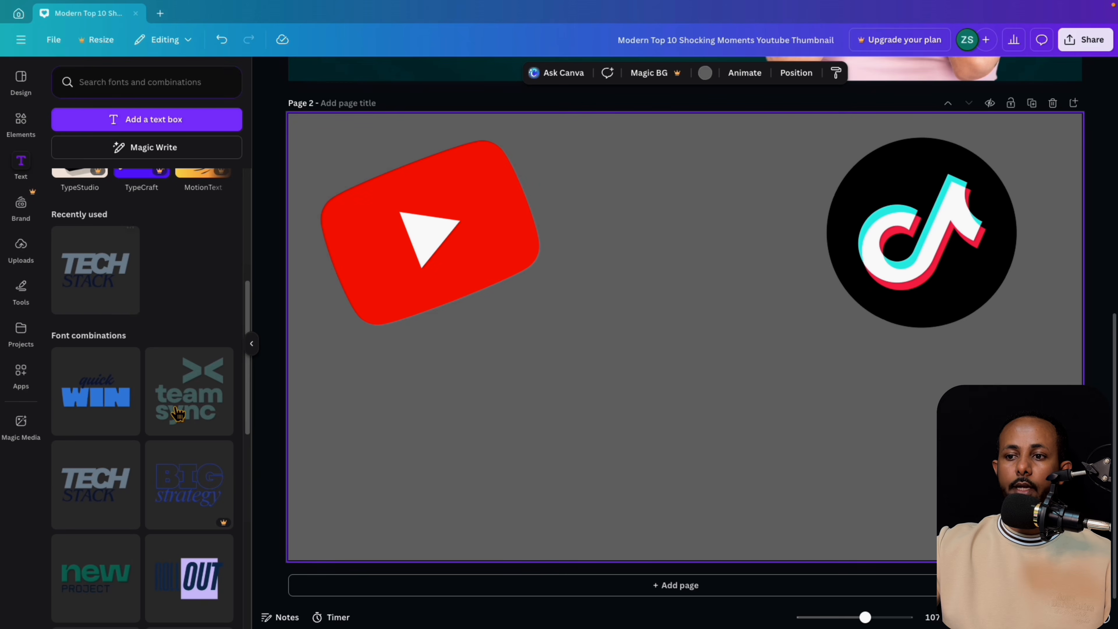
scroll(178, 414, "down", 5)
scroll(177, 414, "up", 10)
scroll(162, 416, "down", 8)
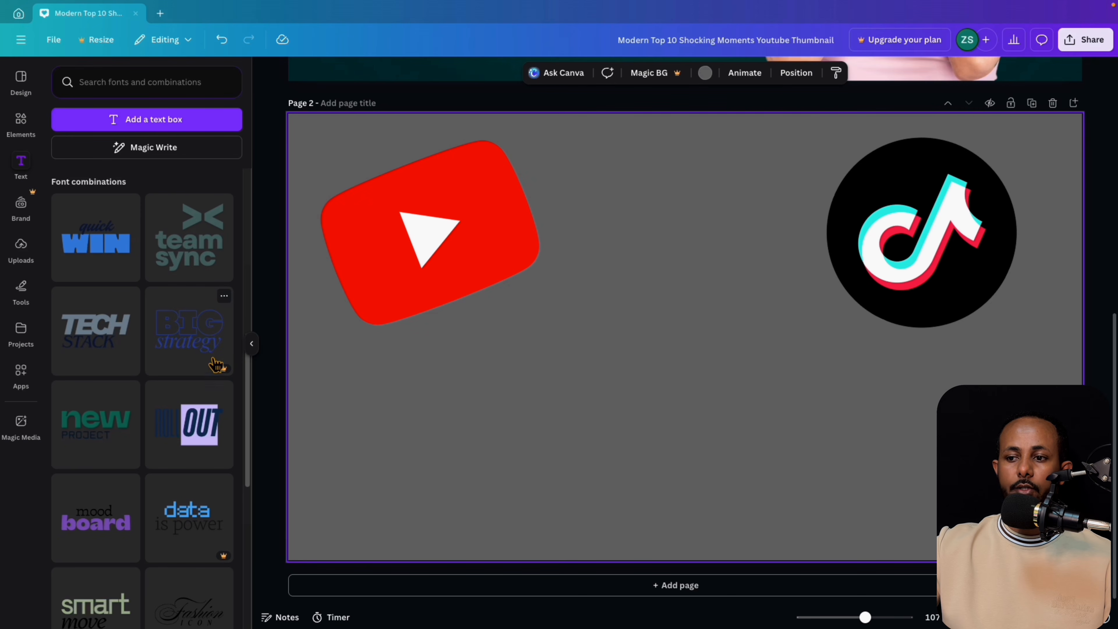
left_click(105, 341)
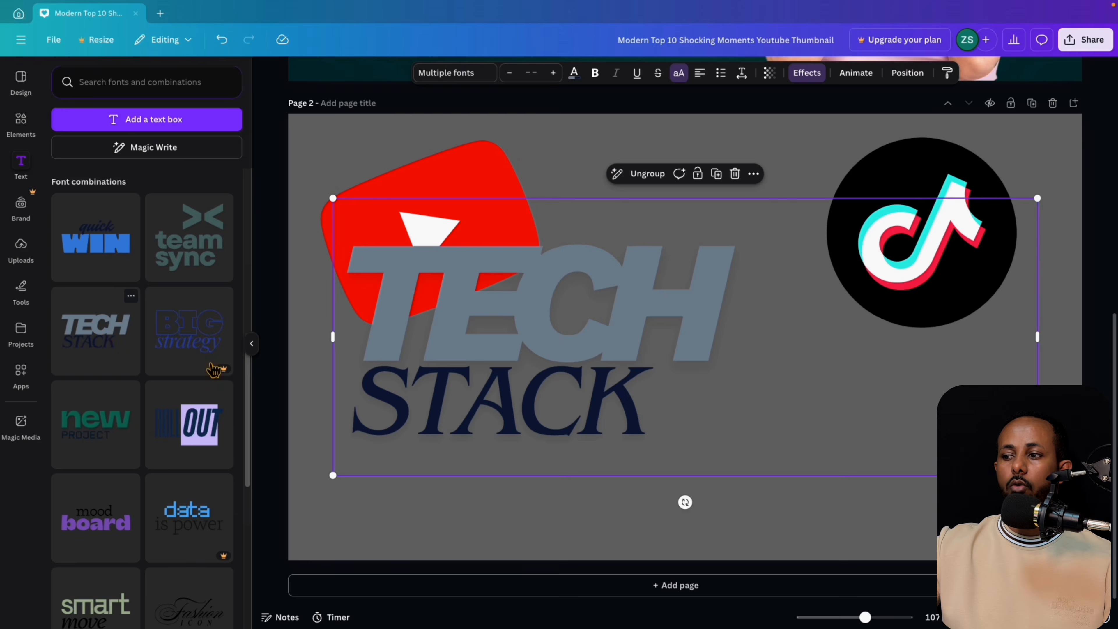
left_click_drag(459, 374, 500, 379)
left_click_drag(1083, 341, 841, 370)
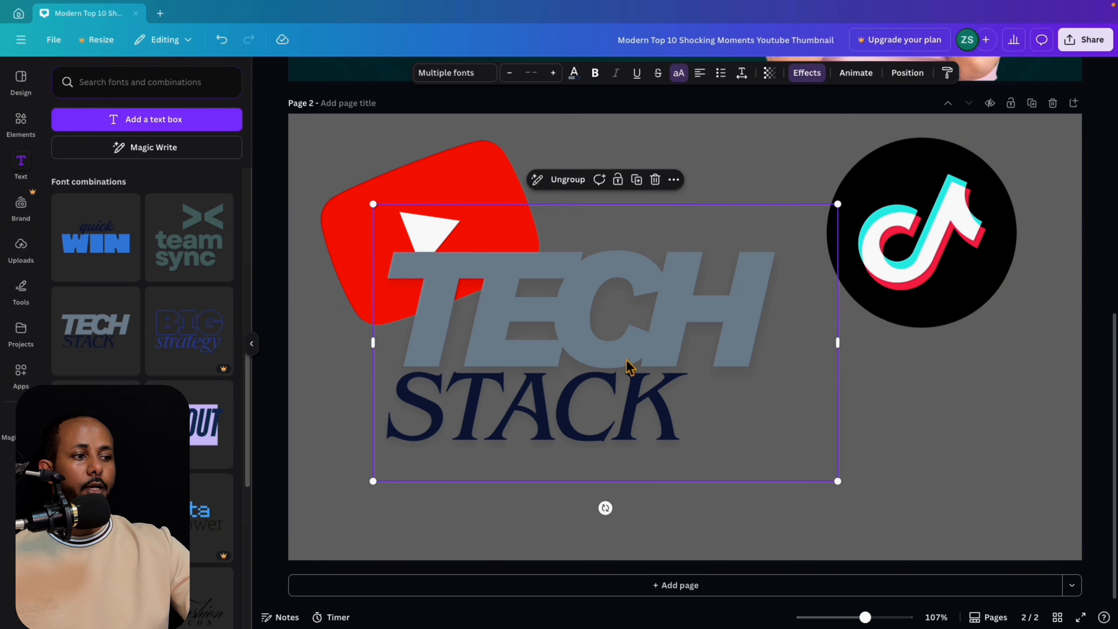
Ungroup the TECH STACK text, delete the word TECH, and position STACK below and between the two logos.
left_click_drag(629, 366, 624, 229)
left_click(660, 166)
left_click(649, 282)
left_click(734, 109)
mouse_move(674, 370)
left_mouse_down()
mouse_move(706, 260)
mouse_move(682, 337)
mouse_move(687, 365)
left_mouse_up()
Replace STACK with "WHO IS BETTER?" and resize the text to about size 79 in a box wide enough for one line.
double_click(687, 366)
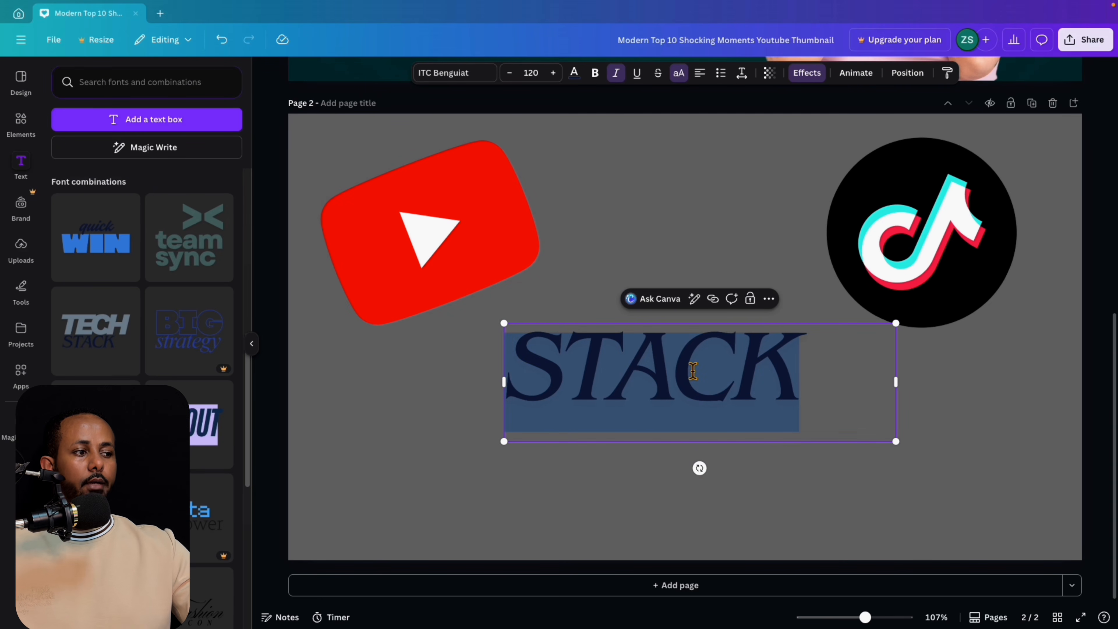
type("WHO IS BETTER?")
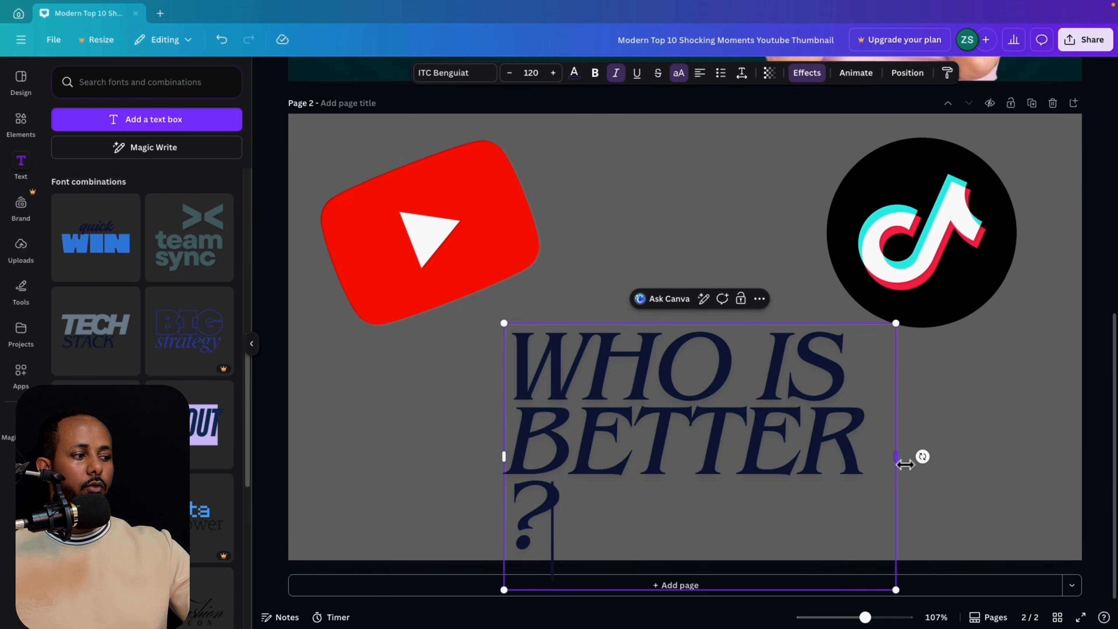
left_click_drag(900, 460, 1028, 455)
left_click_drag(1024, 331, 850, 397)
left_click_drag(856, 468, 1048, 458)
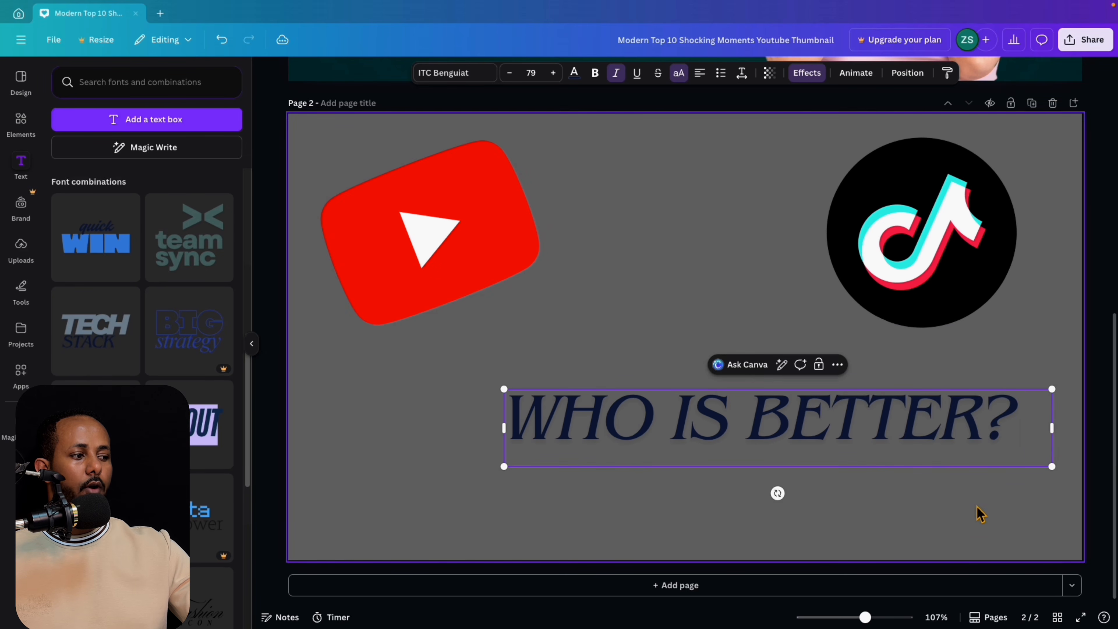
Center the "WHO IS BETTER?" text beneath the YouTube and TikTok logos and select it.
left_click_drag(906, 462, 815, 408)
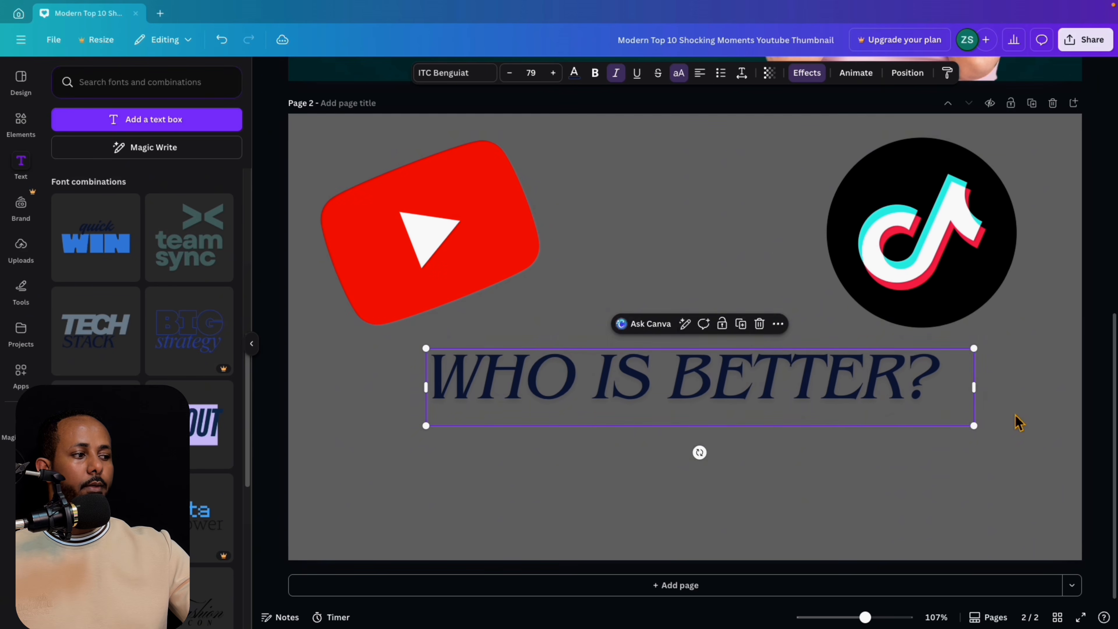
left_click(776, 485)
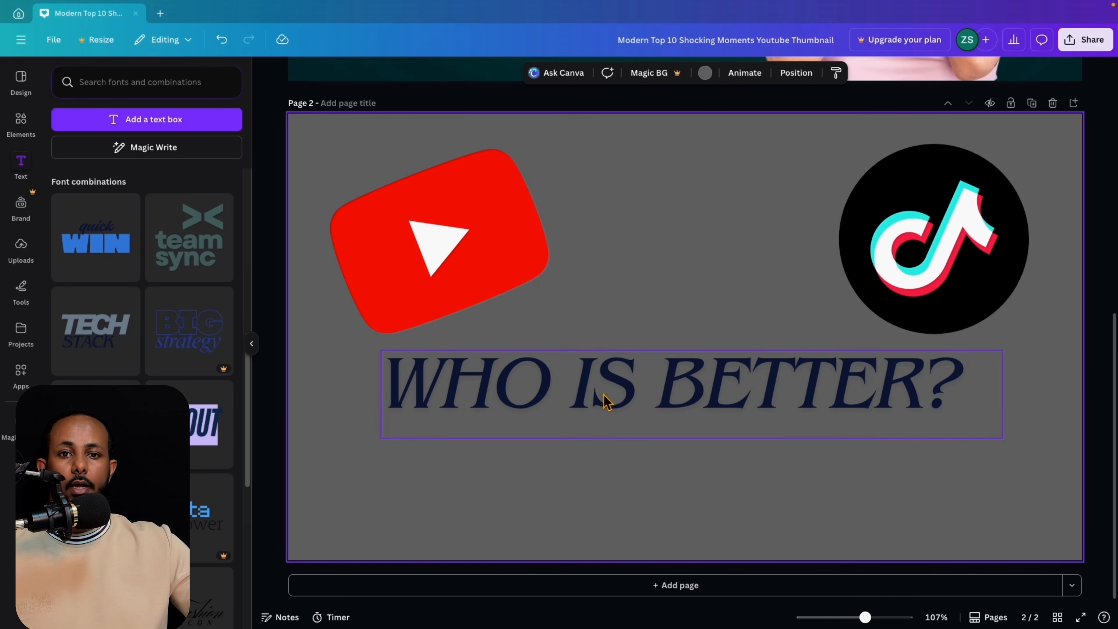
left_click(612, 395)
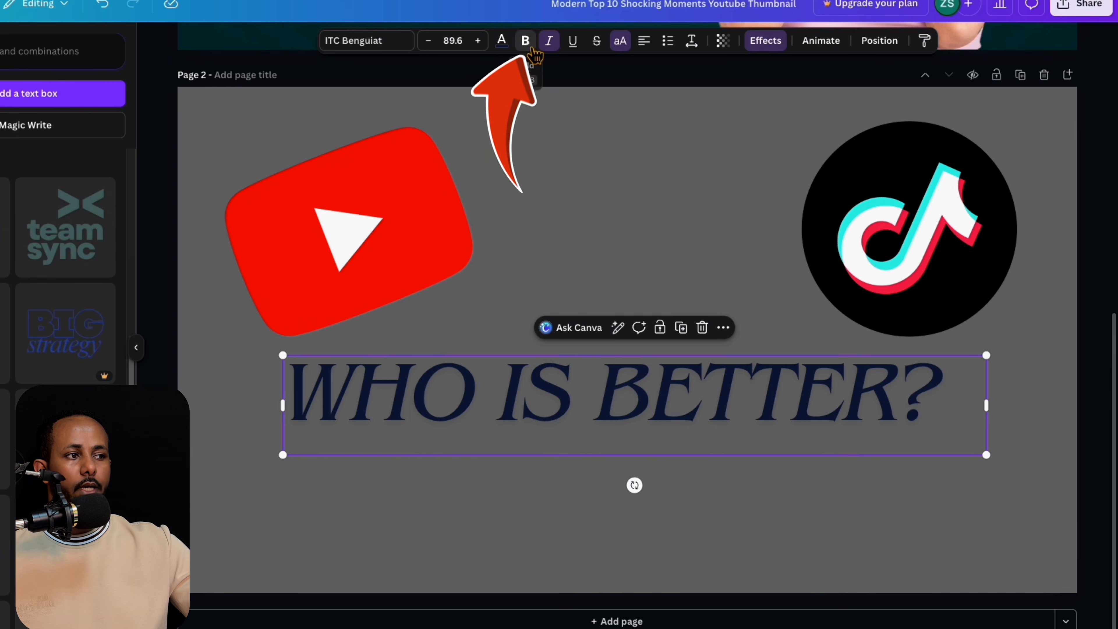
Make the "WHO IS BETTER?" text bold and remove its italic style.
left_click(597, 76)
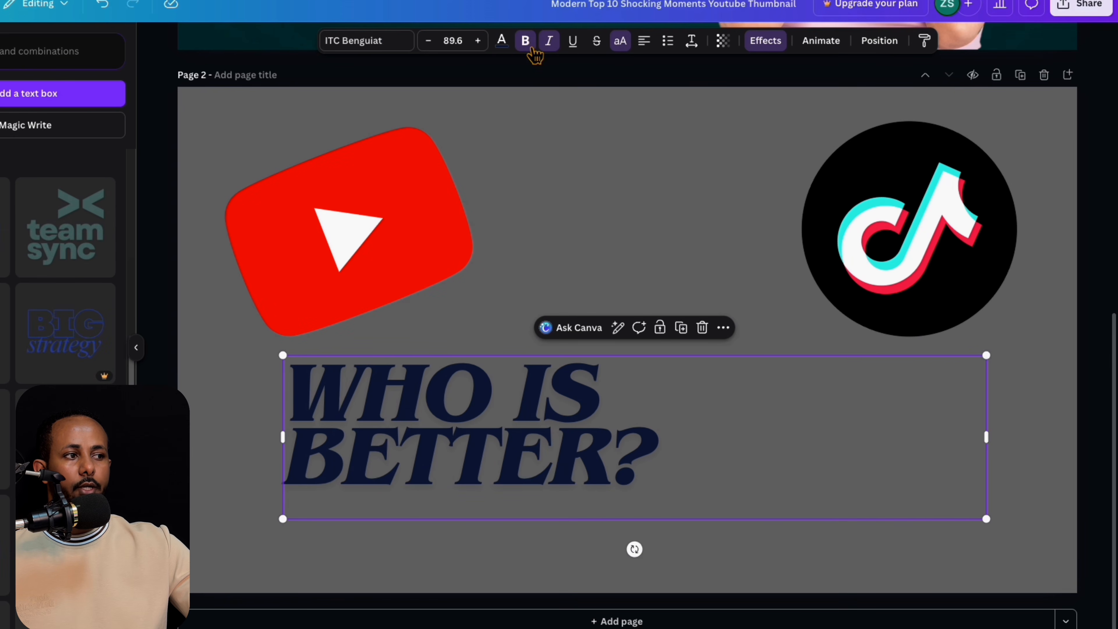
left_click(556, 47)
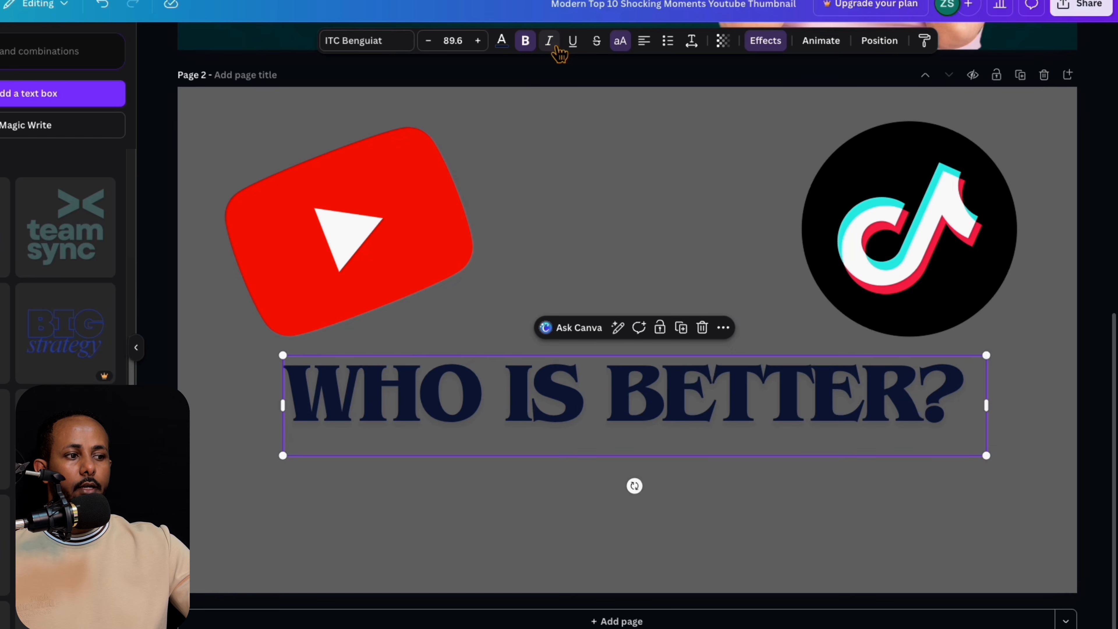
Try underlining the "WHO IS BETTER?" text and switching it to lowercase, restoring the plain uppercase look each time.
left_click(573, 42)
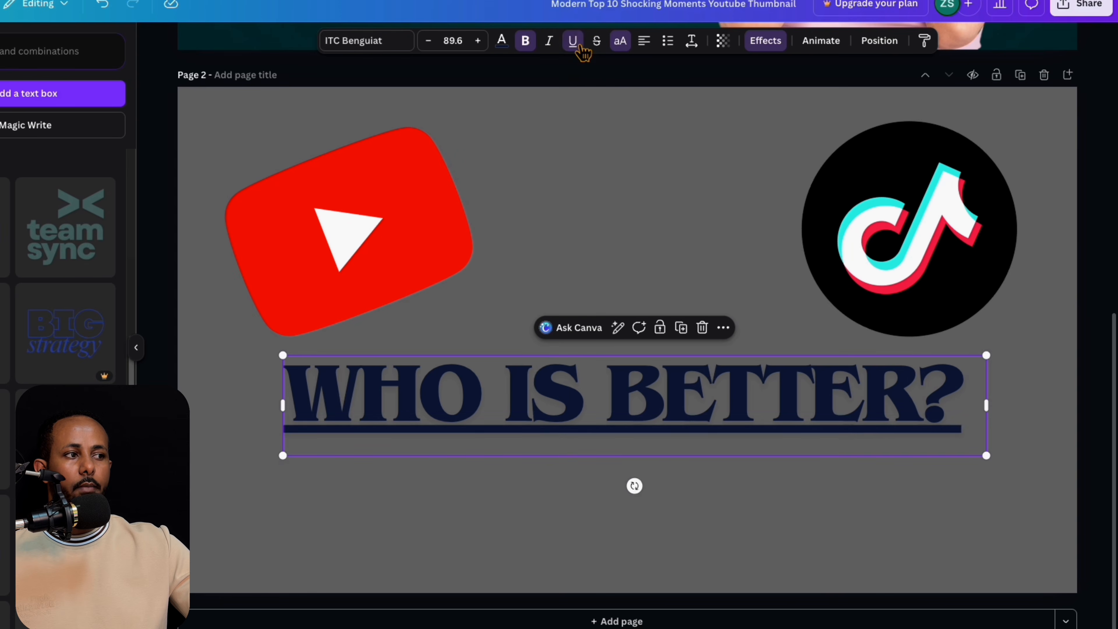
left_click(572, 41)
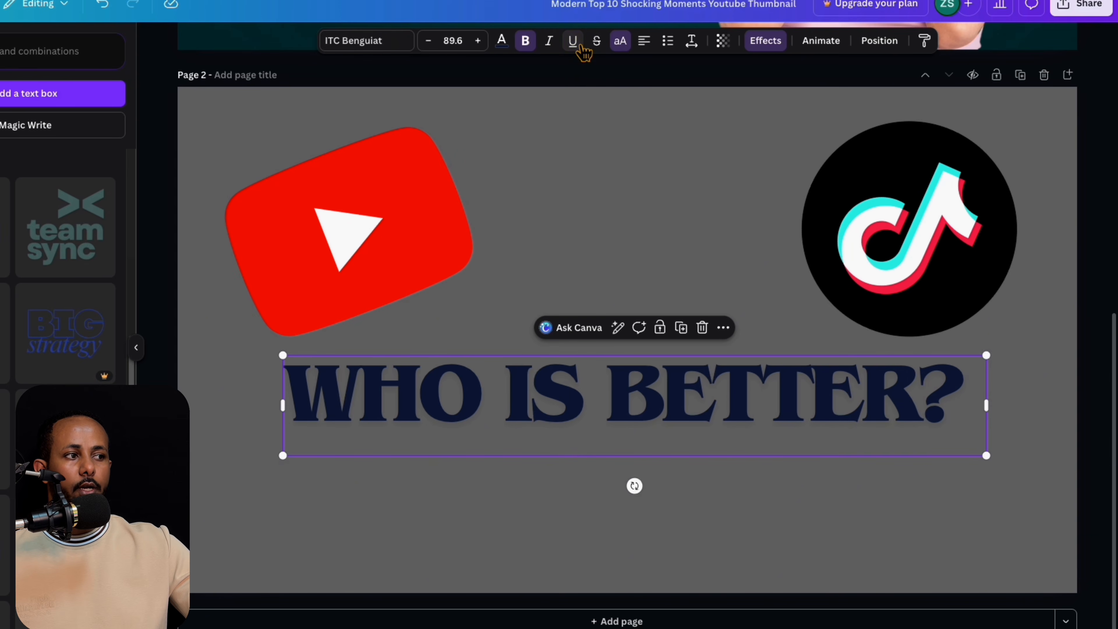
left_click(620, 41)
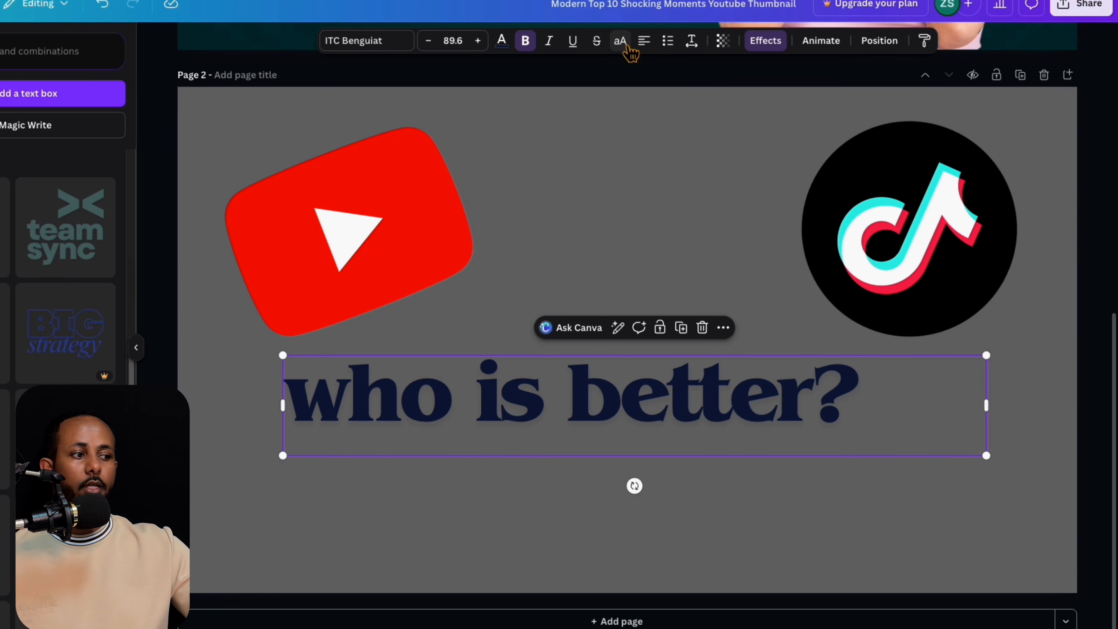
left_click(629, 50)
left_click(629, 49)
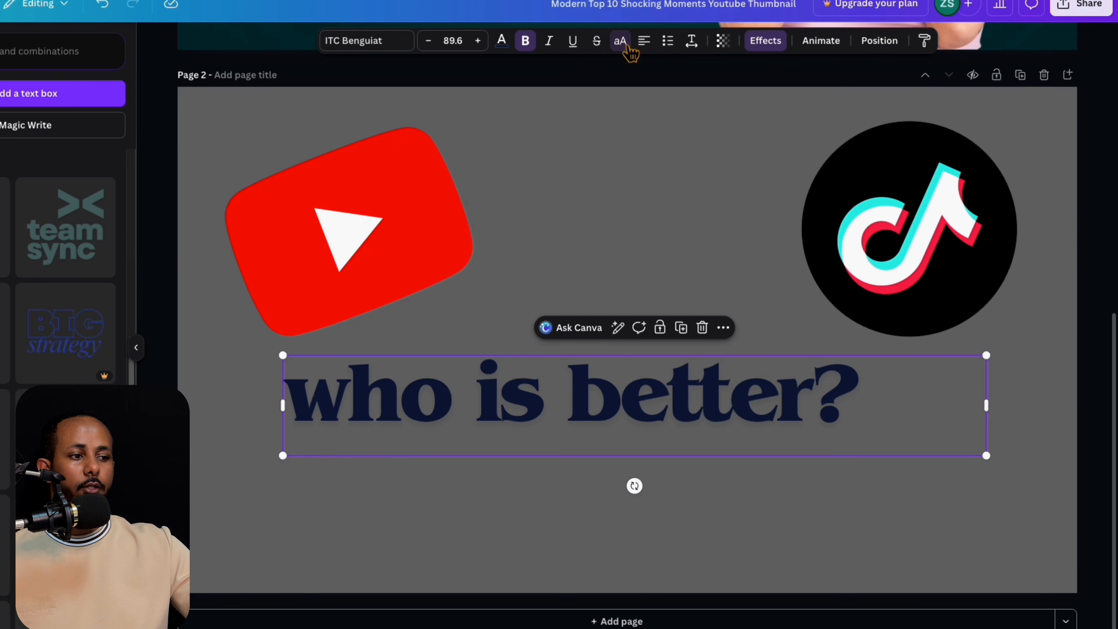
left_click(628, 50)
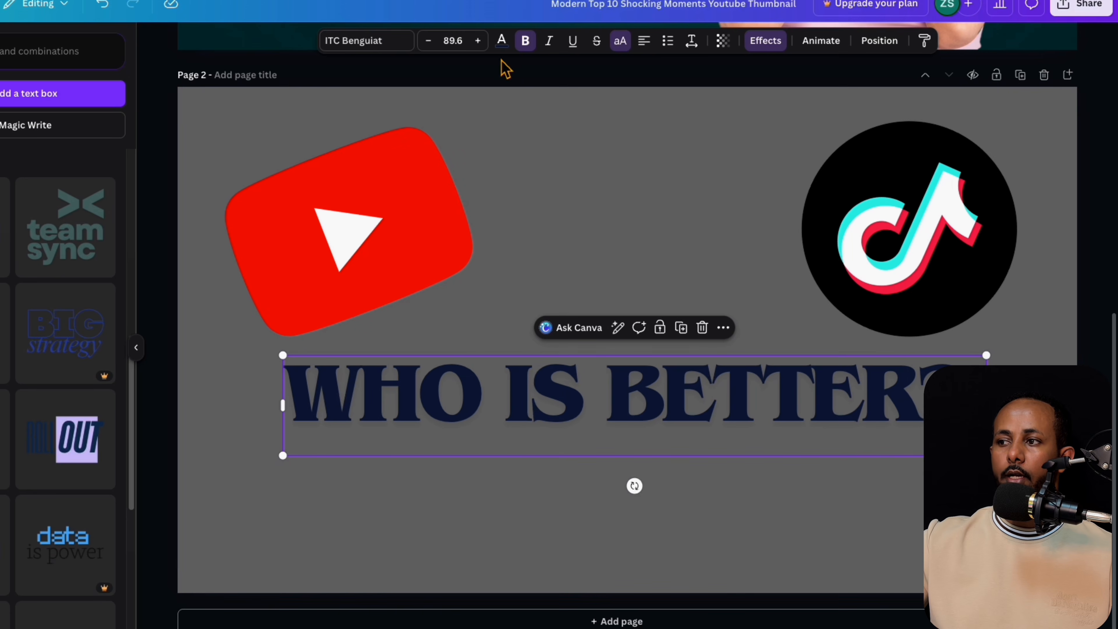
Try several solid and gradient colors on the "WHO IS BETTER?" text, settle on white, and nudge the text slightly.
left_click(510, 47)
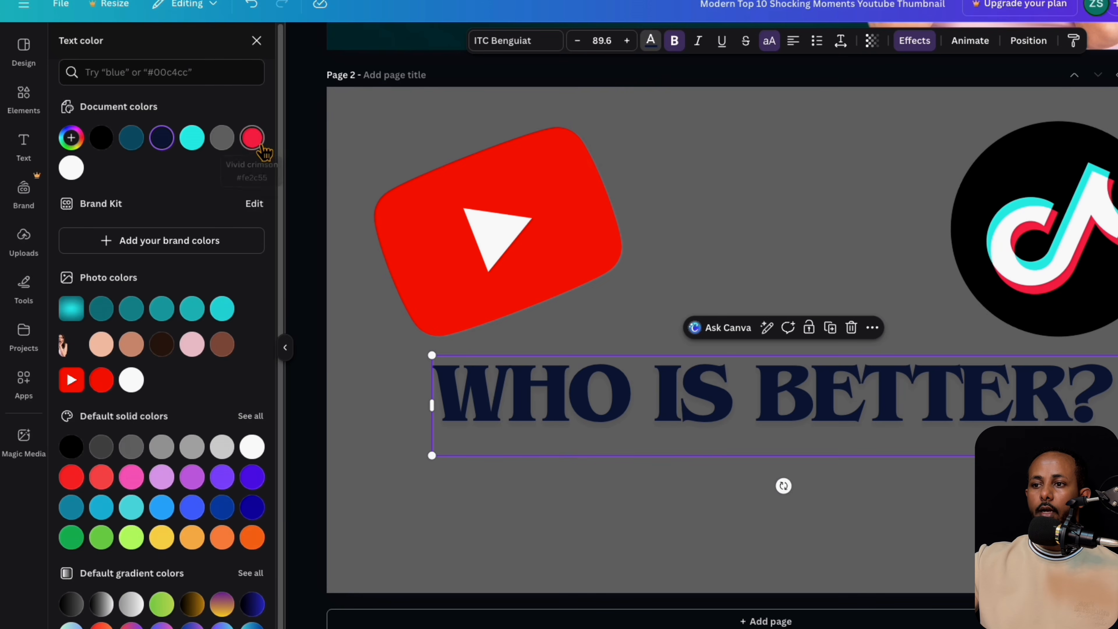
left_click(104, 139)
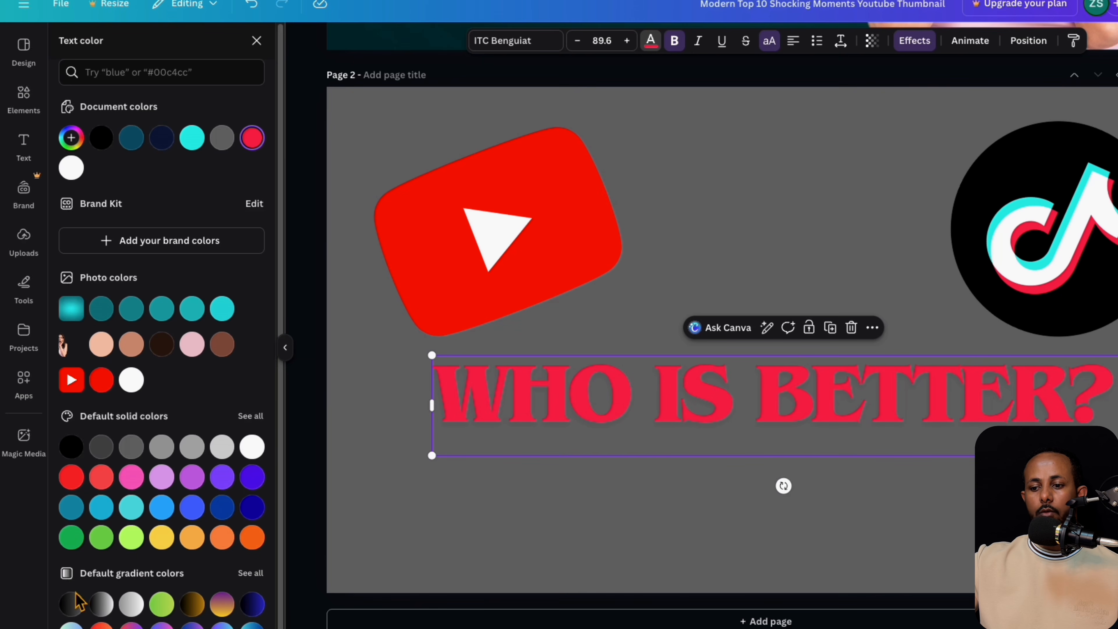
left_click(72, 604)
scroll(110, 550, "down", 1)
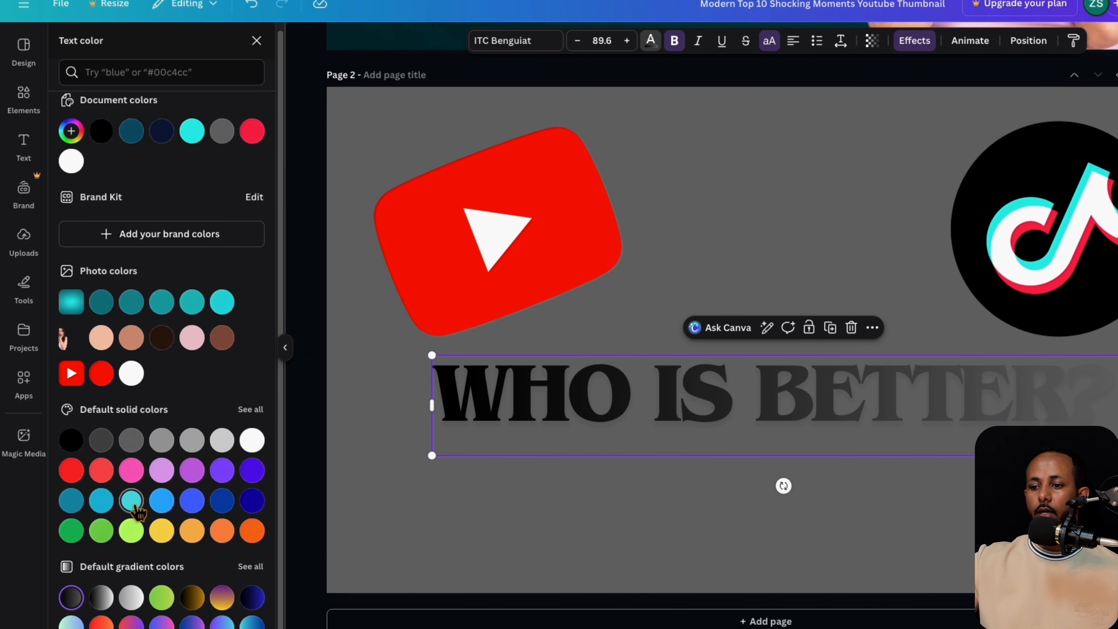
left_click(192, 586)
left_click(223, 491)
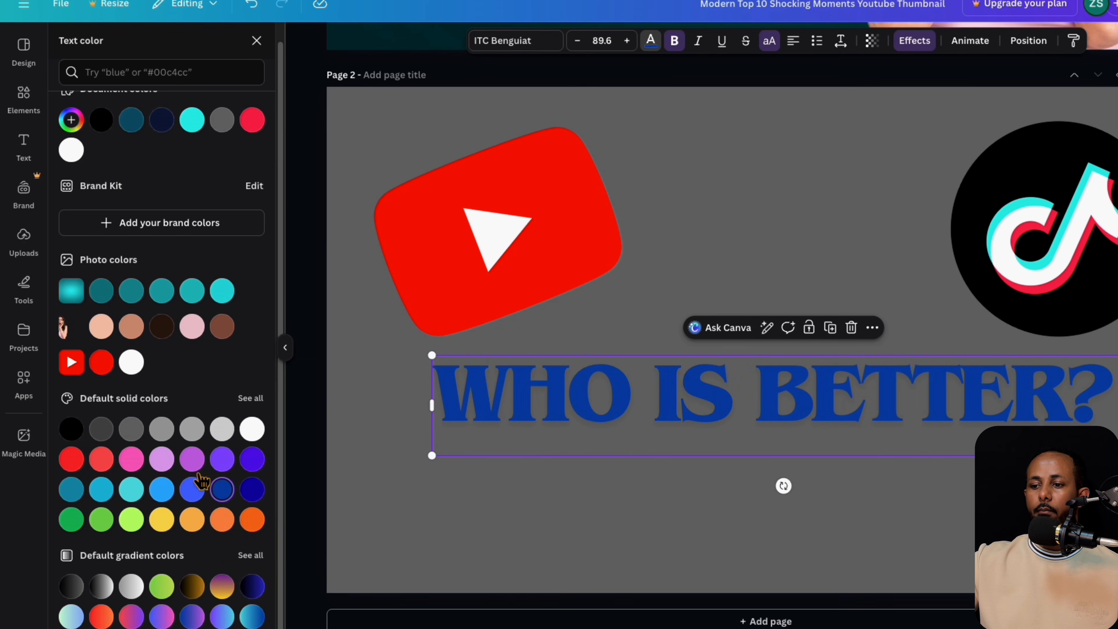
left_click(193, 461)
left_click(192, 429)
left_click(162, 429)
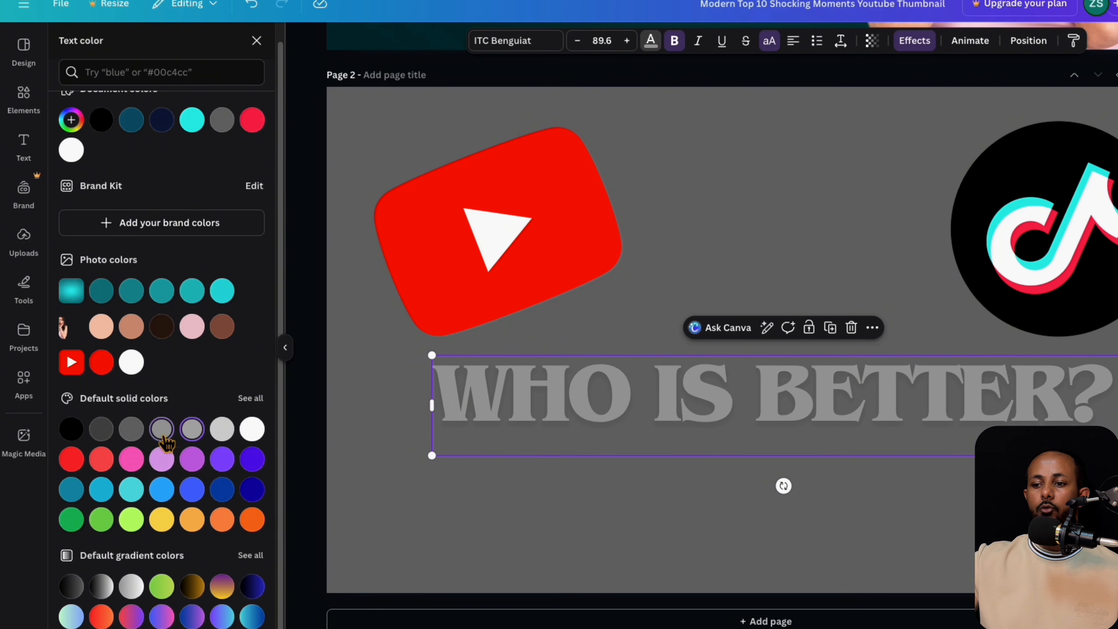
left_click(131, 428)
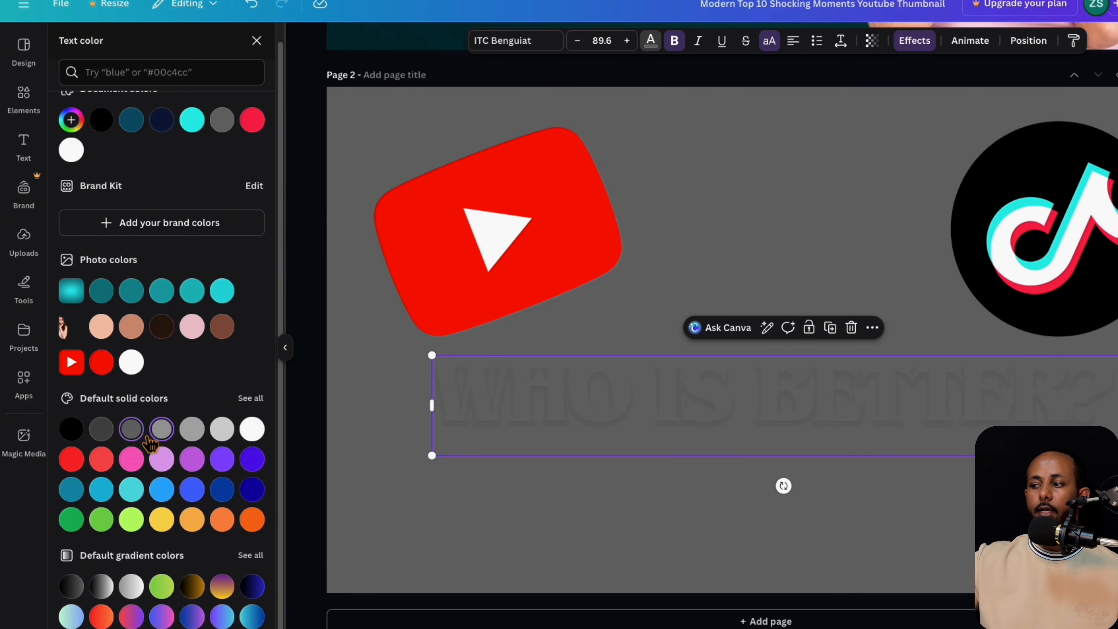
left_click(113, 300)
left_click(131, 362)
left_click(626, 528)
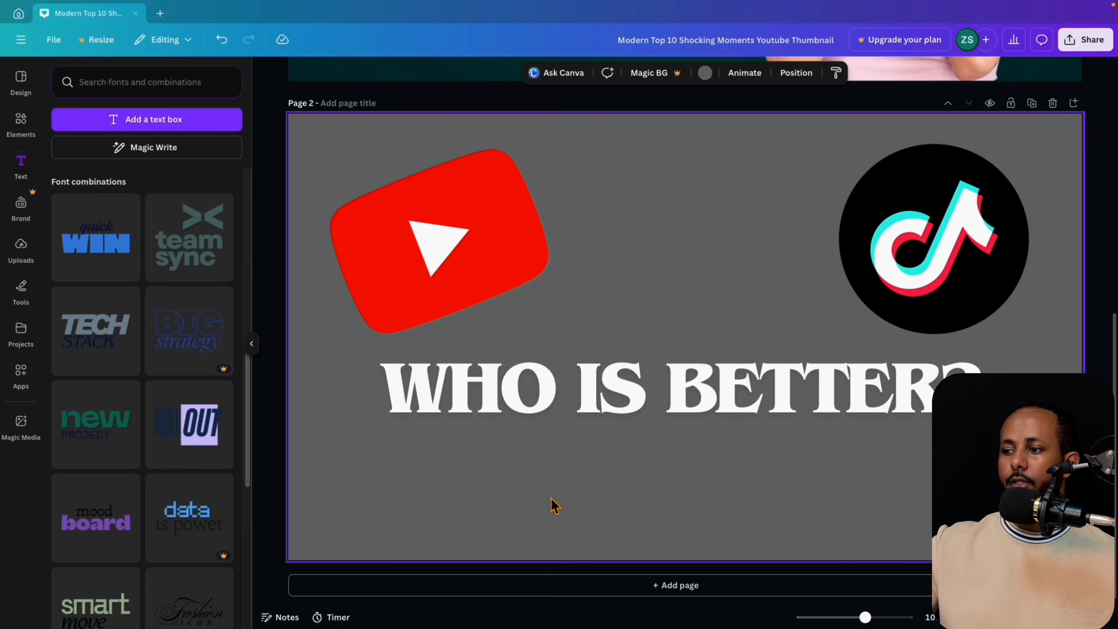
left_click(648, 417)
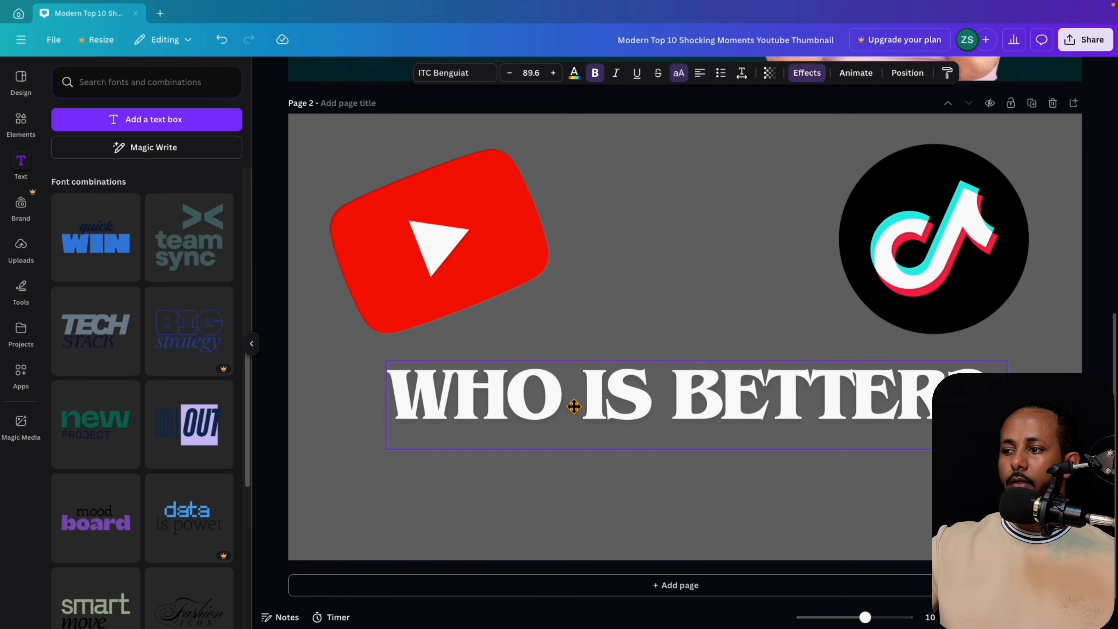
mouse_move(574, 406)
left_mouse_down()
mouse_move(564, 407)
mouse_move(583, 404)
left_mouse_up()
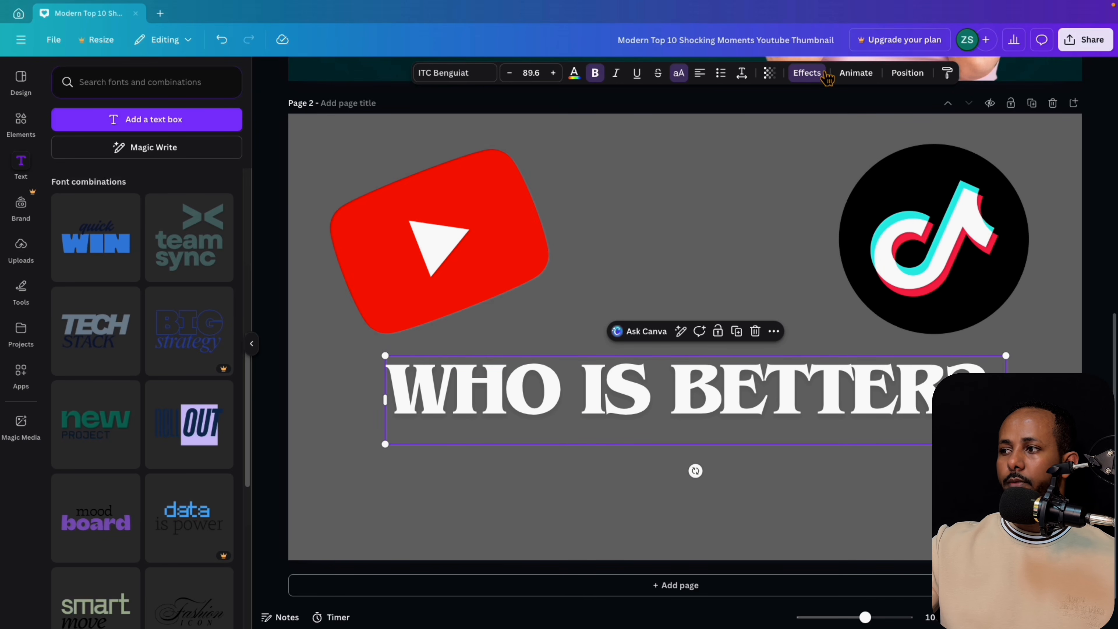
Apply the Shadow effect to the "WHO IS BETTER?" text and set the shadow color to black.
left_click(814, 79)
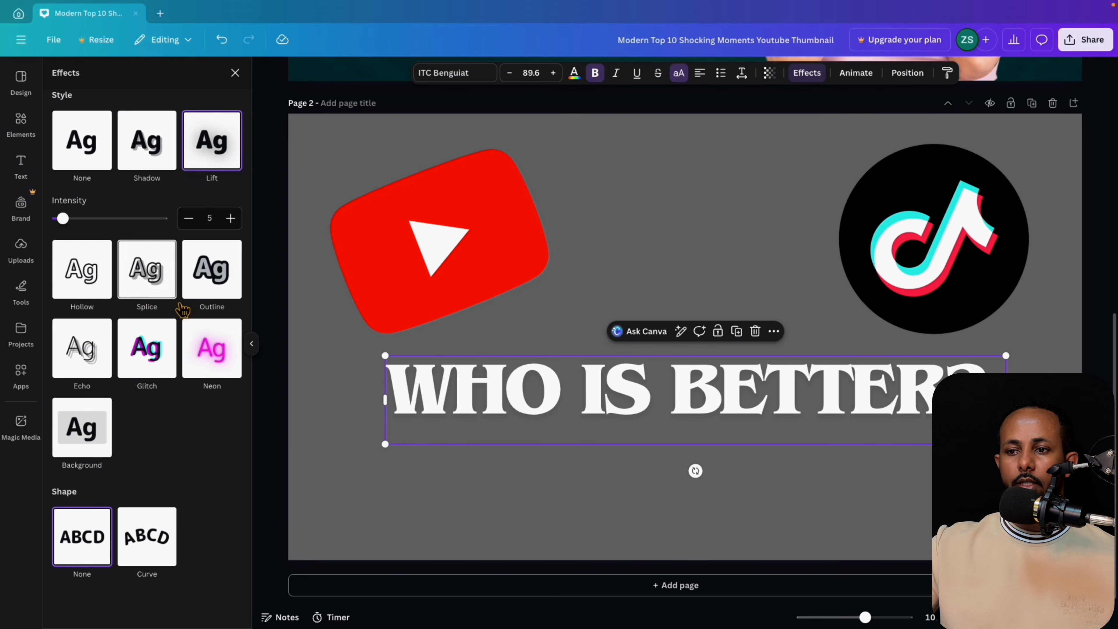
left_click(143, 156)
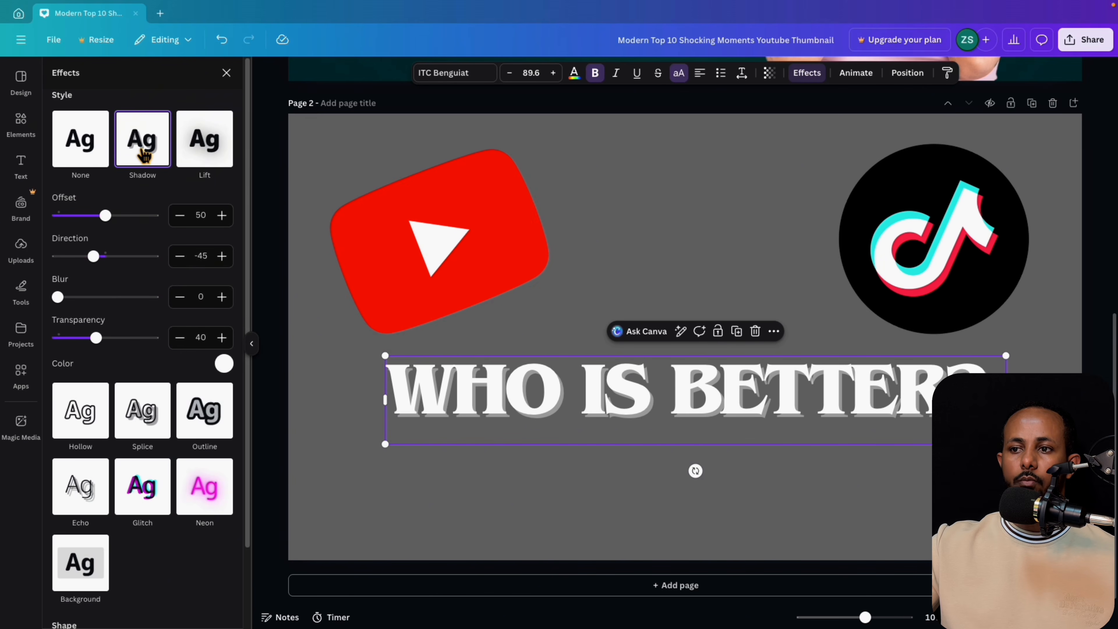
left_click(224, 364)
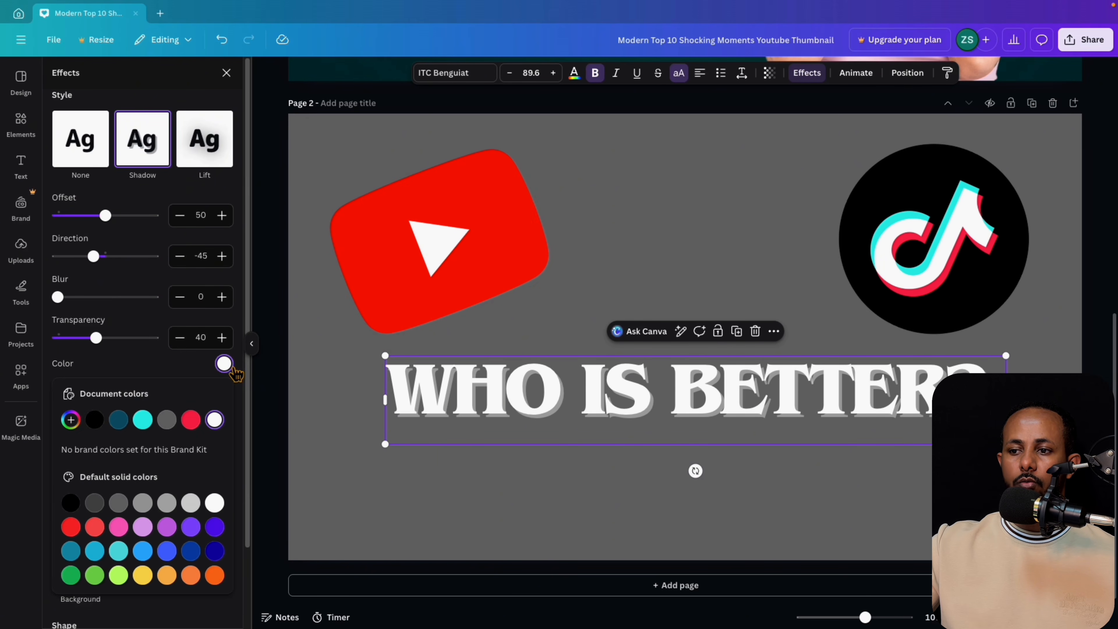
left_click(97, 421)
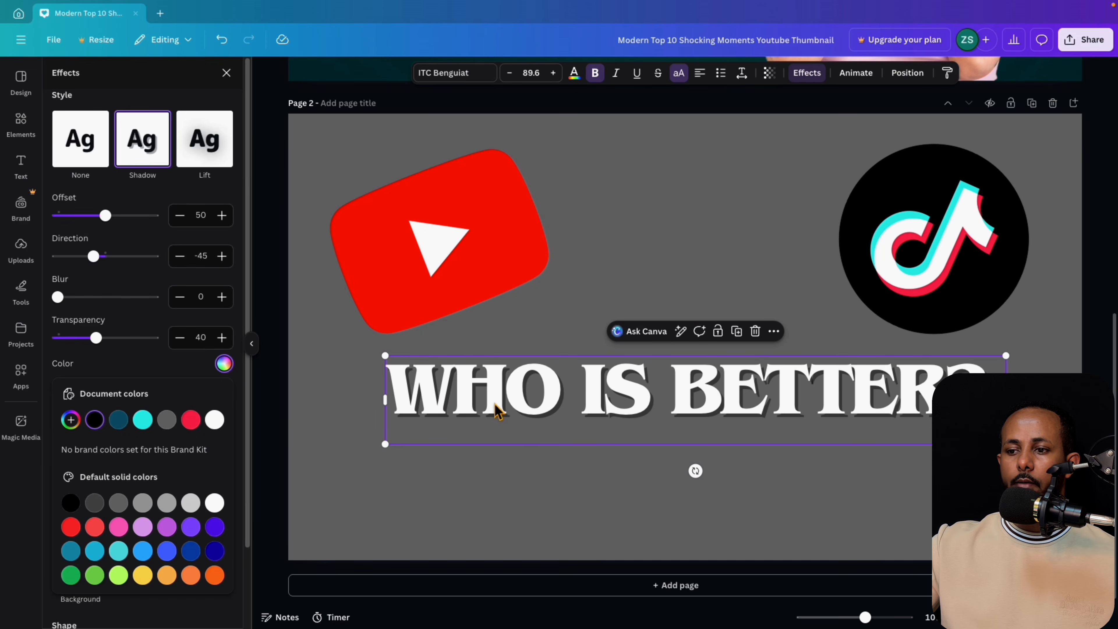
Set the text shadow's offset to 100, direction to 50, blur to 59 and transparency to 88.
left_click_drag(97, 339, 137, 339)
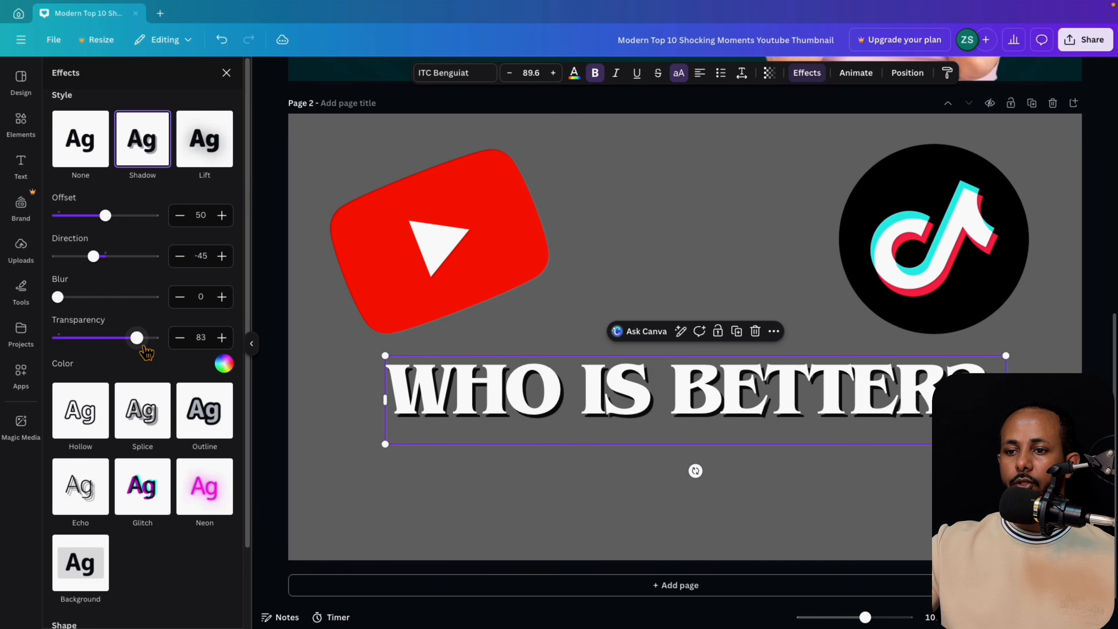
left_click_drag(59, 298, 91, 298)
left_click_drag(102, 259, 130, 305)
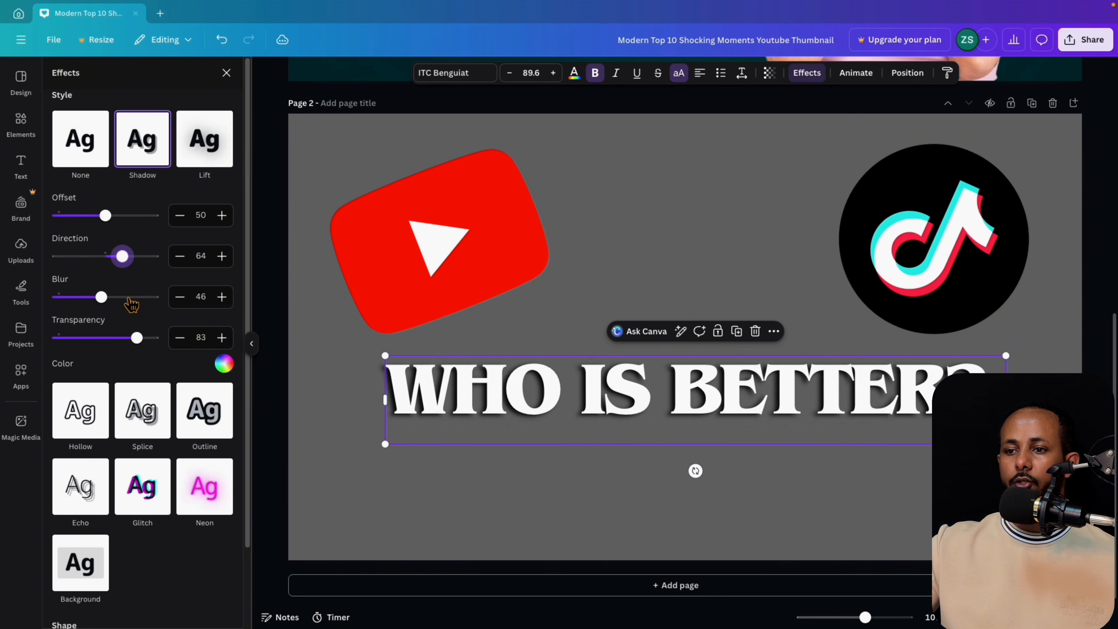
left_click_drag(106, 215, 223, 216)
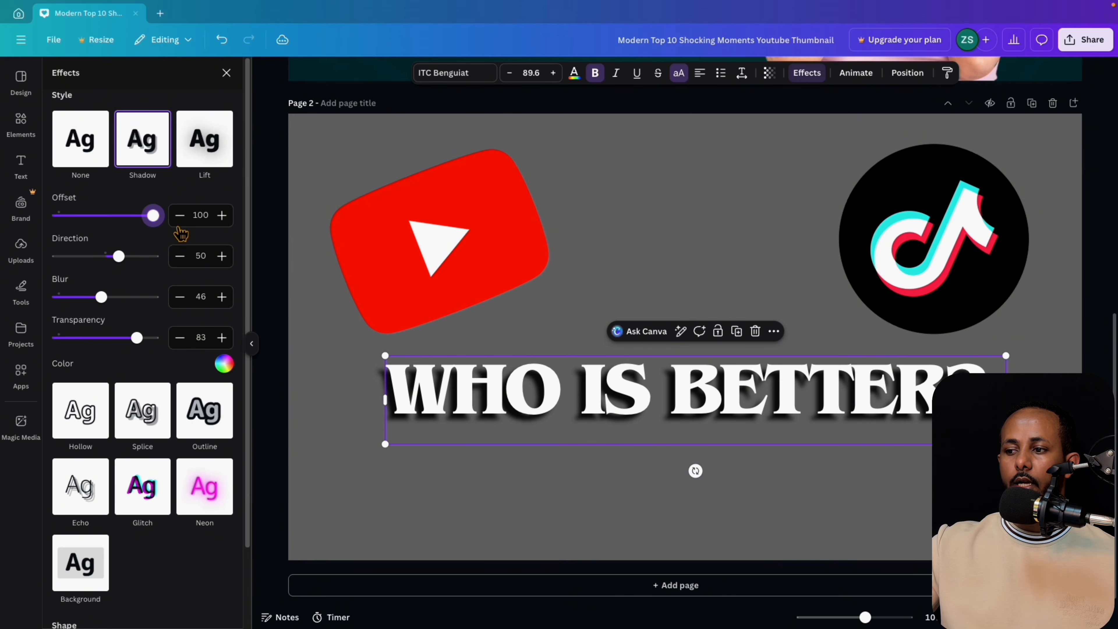
mouse_move(137, 338)
left_mouse_down()
mouse_move(104, 340)
mouse_move(151, 350)
left_mouse_up()
left_click_drag(106, 299, 121, 324)
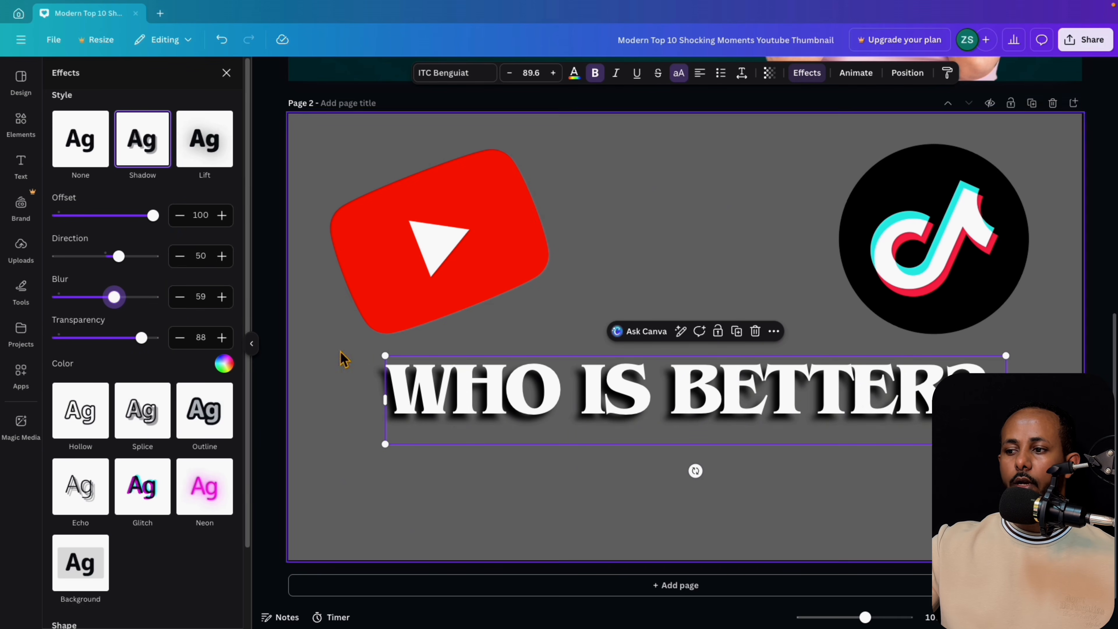
Change the text shadow's color to the bright turquoise document color and close the effect settings.
left_click(223, 363)
left_click(143, 420)
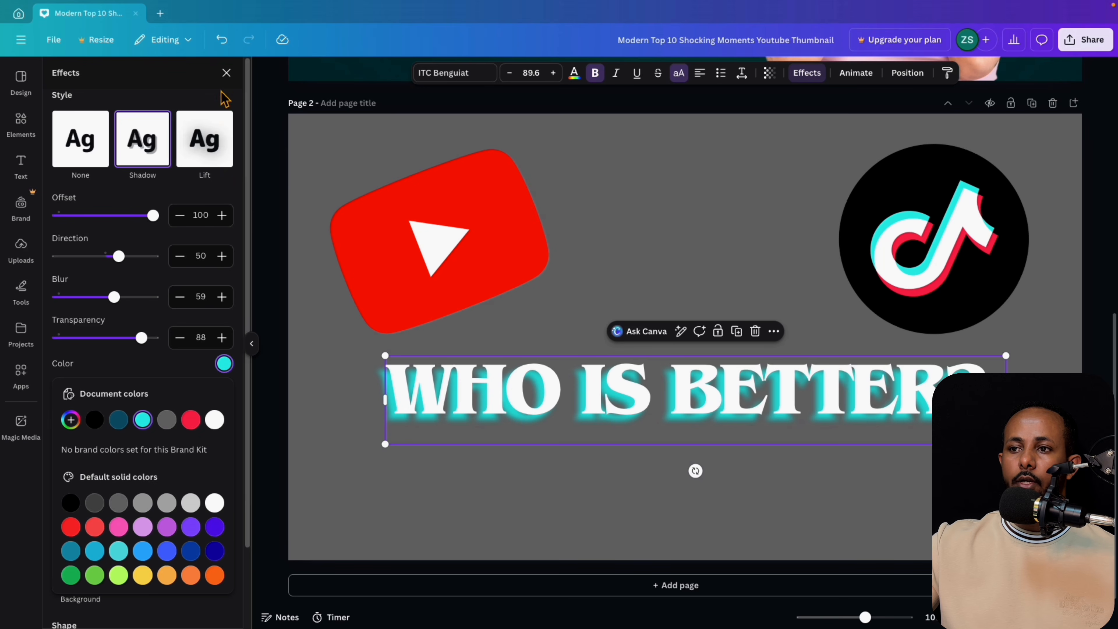
left_click(227, 73)
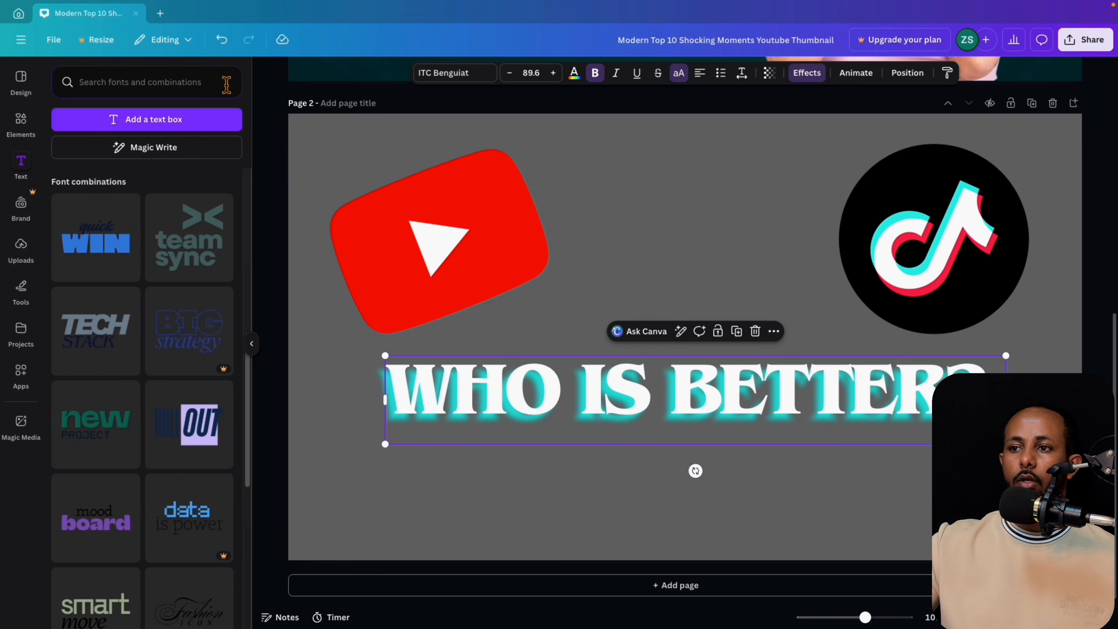
Try other text effects such as Glitch, Splice, Outline and Lift, and settle on Shadow with its default settings.
left_click(809, 75)
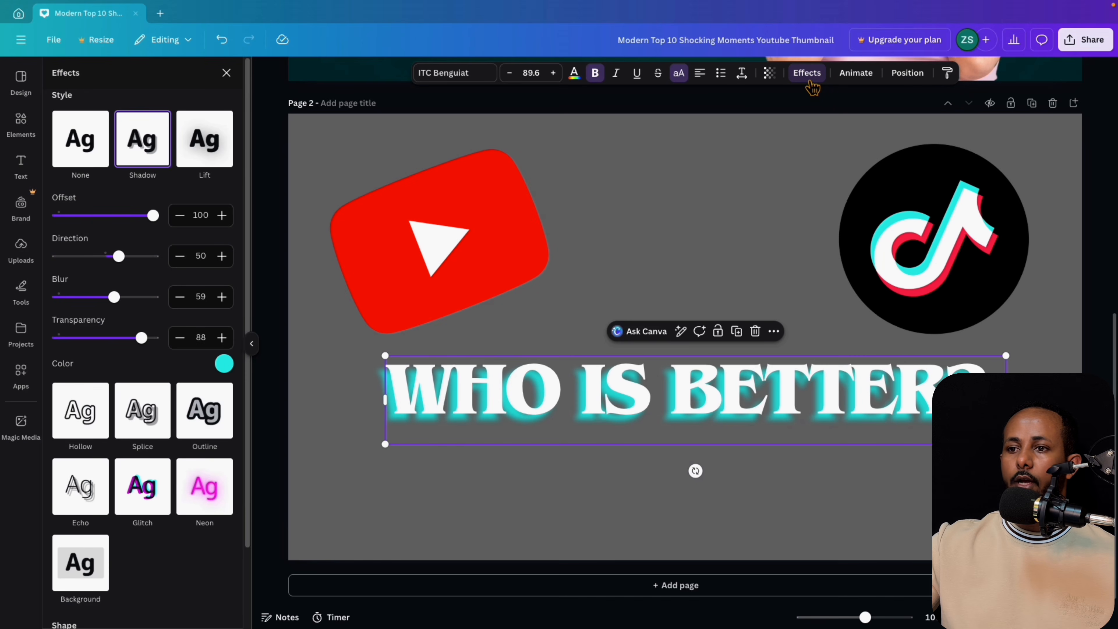
left_click(215, 412)
left_click(210, 370)
left_click(155, 318)
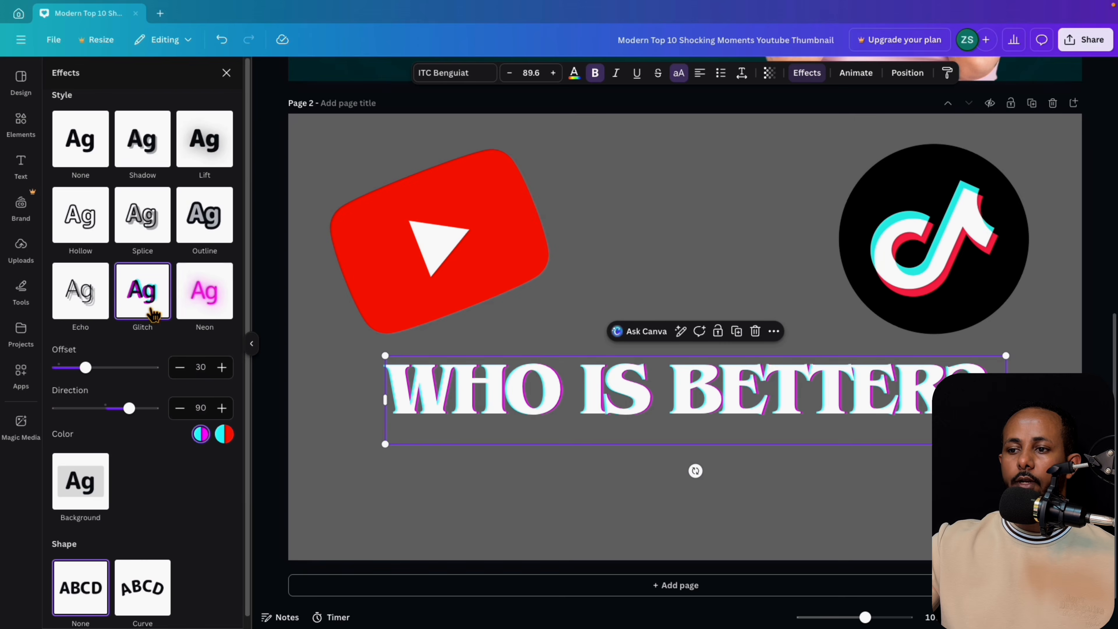
left_click(147, 219)
left_click(211, 224)
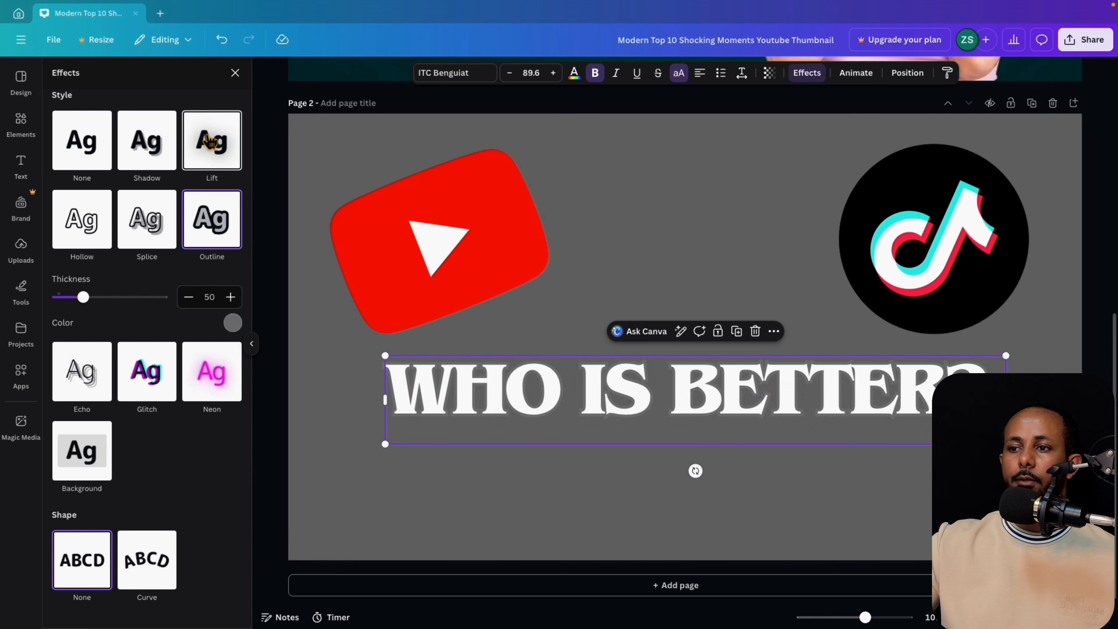
left_click(211, 145)
left_click(145, 150)
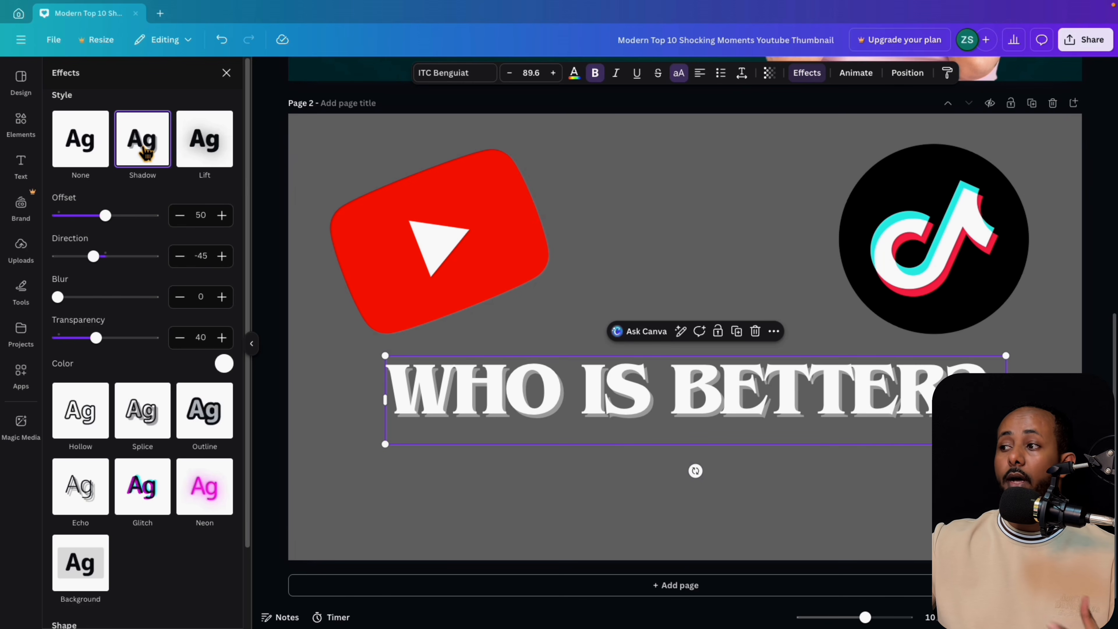
Move the "WHO IS BETTER?" text up slightly, duplicate it, and place the copy directly beneath the original.
left_click(856, 74)
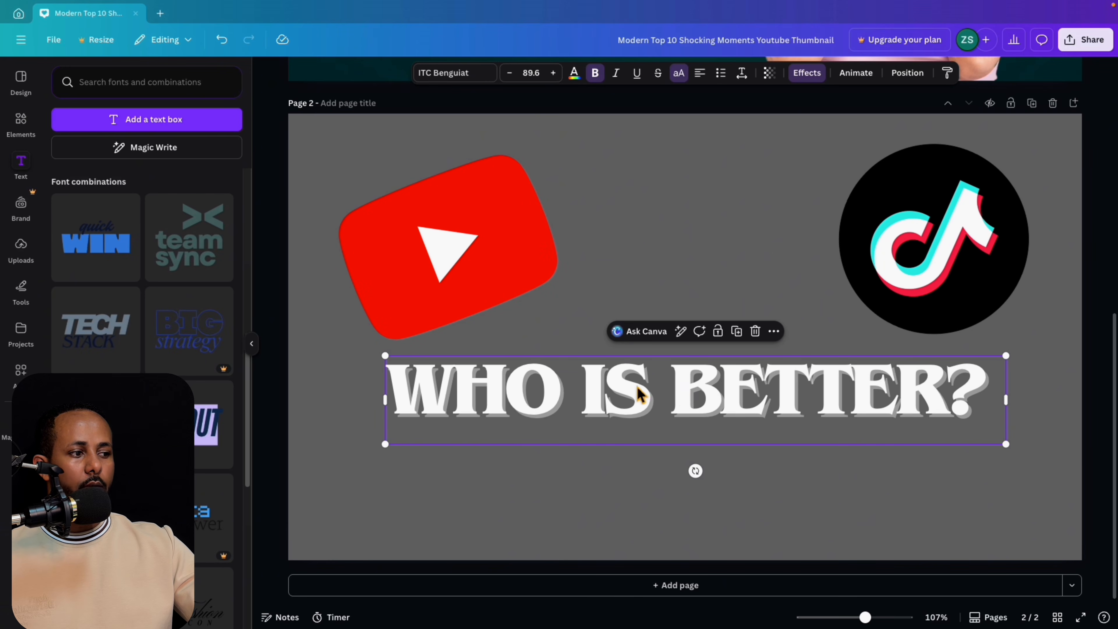
left_click_drag(690, 391, 687, 381)
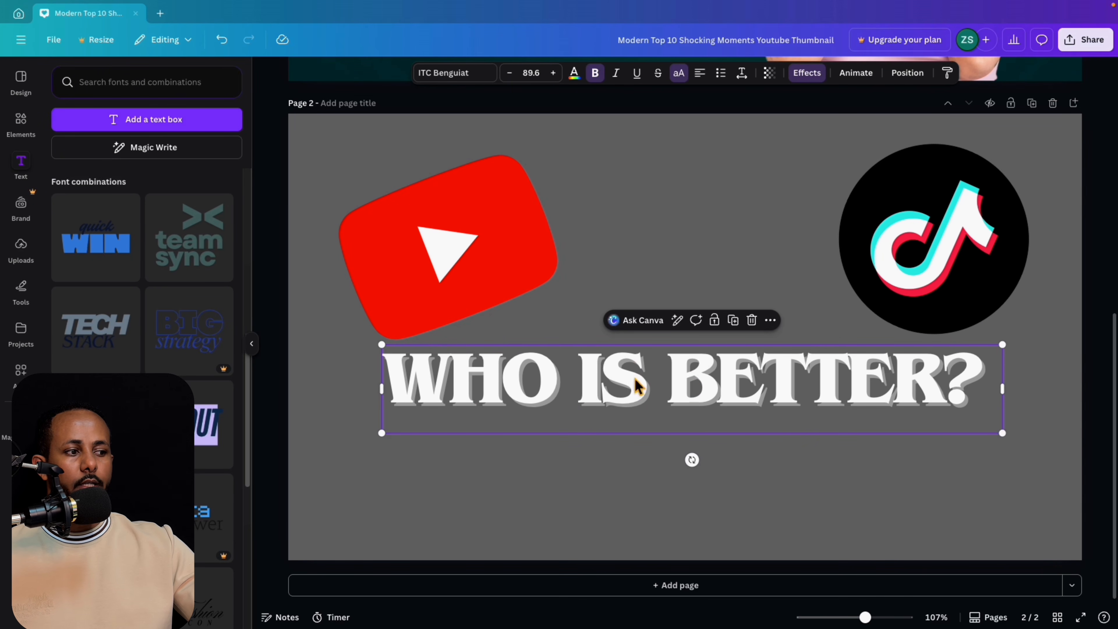
left_click(740, 328)
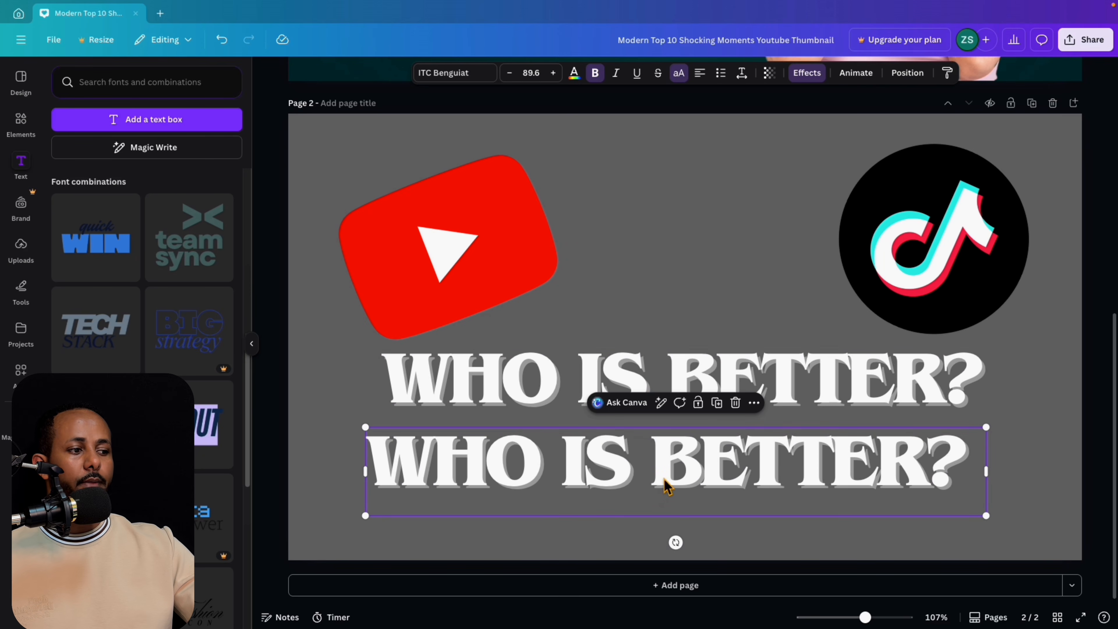
Create another copy of the upper "WHO IS BETTER?" text, place it across the two logos, and deselect it.
left_click(642, 369)
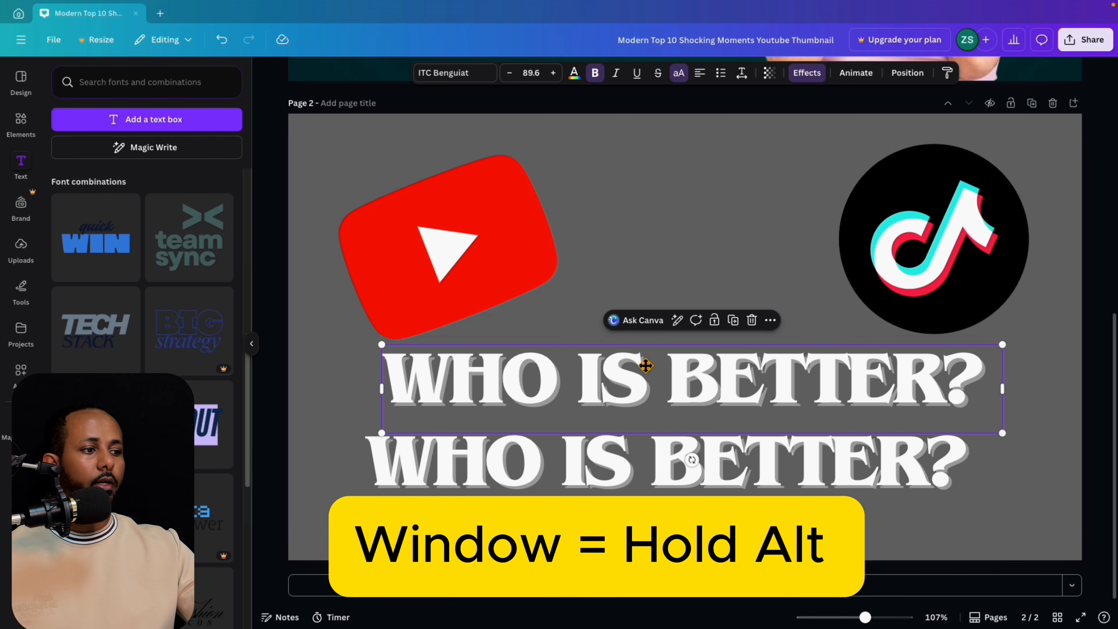
left_click_drag(643, 367, 630, 176)
left_click(735, 113)
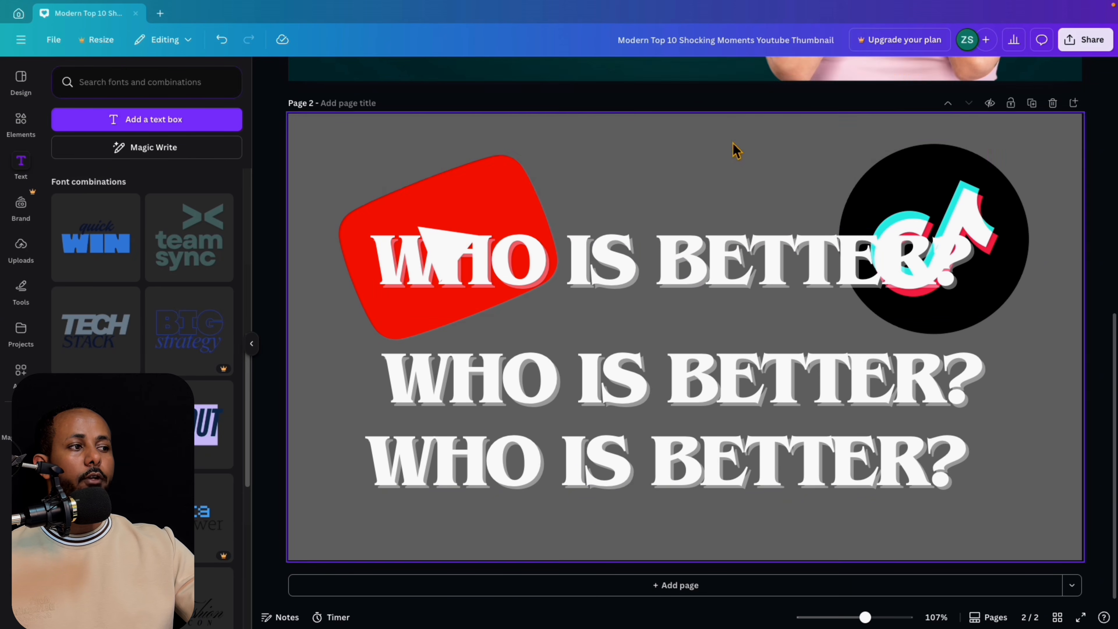
Delete the "WHO IS BETTER?" copy lying across the logos and the upper one of the two stacked copies.
left_click(702, 275)
left_click(741, 202)
left_click(730, 379)
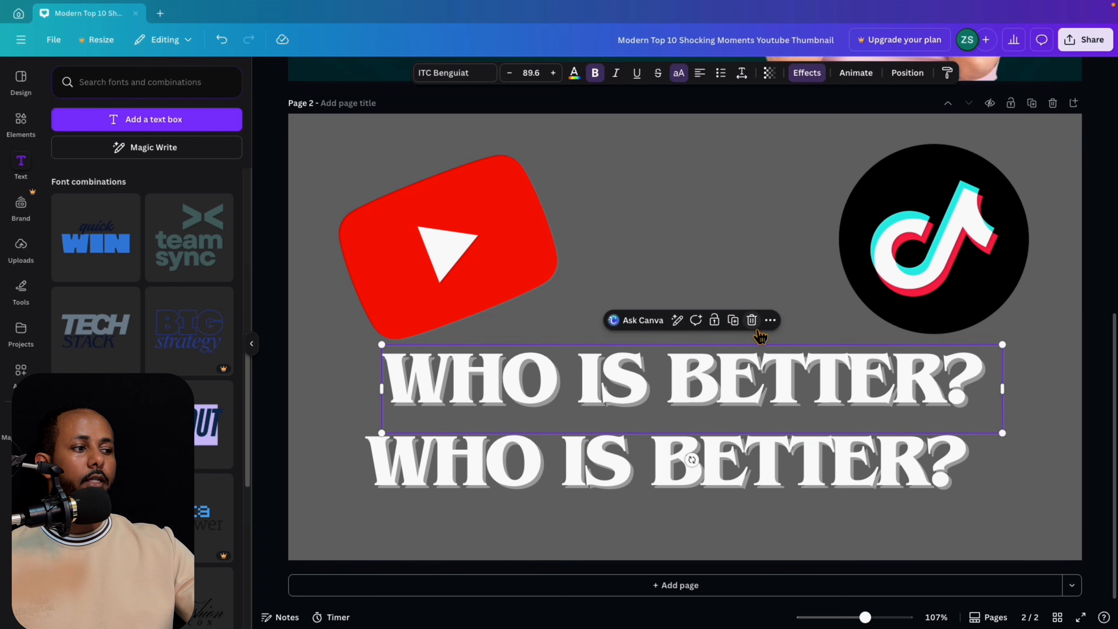
left_click(757, 319)
Duplicate the remaining "WHO IS BETTER?" text, place the copy directly above it, and change the lower line to "IN 2026".
left_click(711, 474)
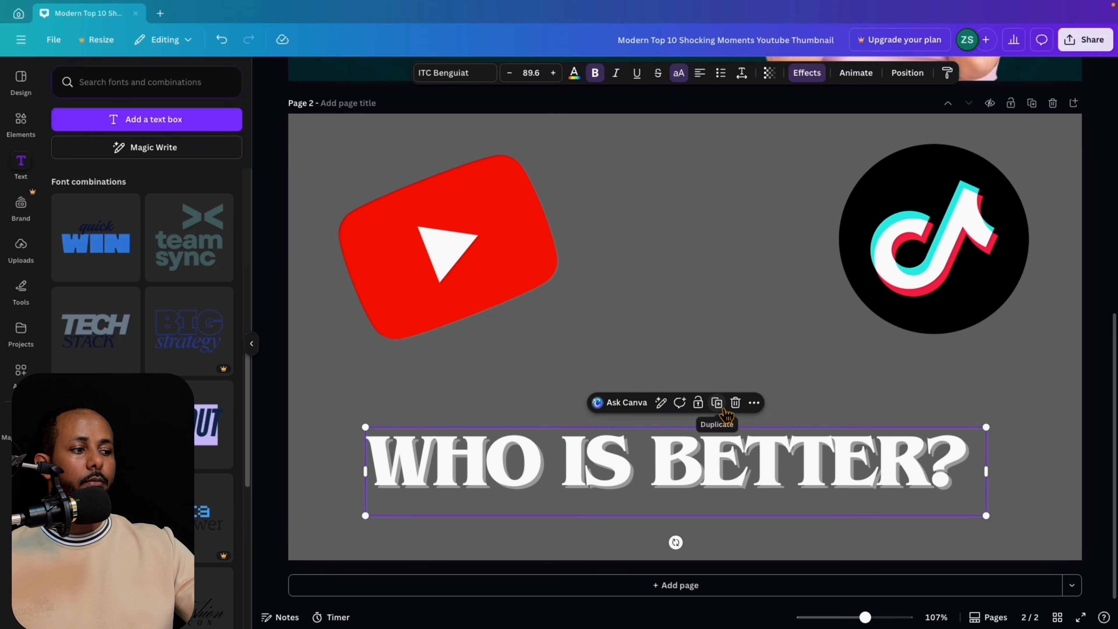
left_click(723, 409)
left_click_drag(722, 476, 715, 358)
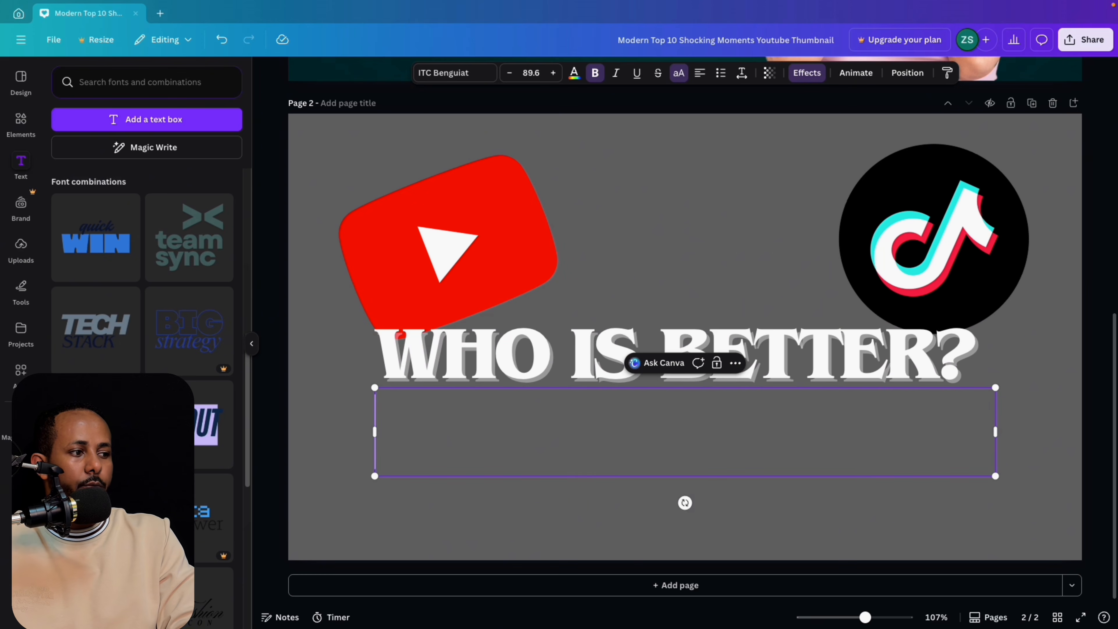
type("IN 2026")
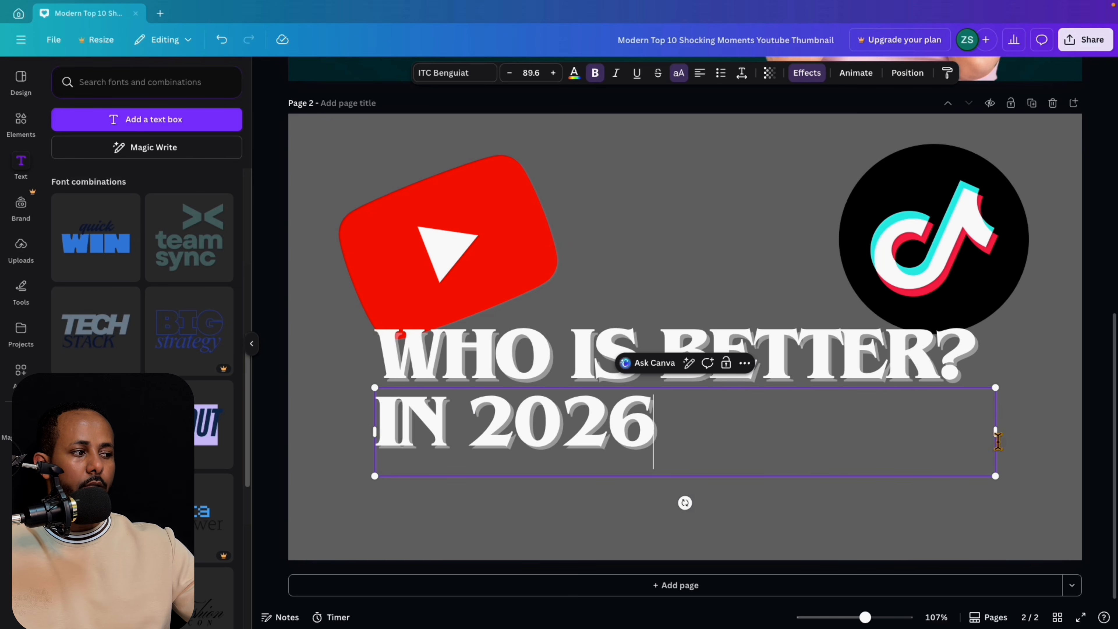
Select both headline lines, group them, scale the group down to font size 79.6, and place it beneath the logos.
left_click_drag(1002, 441, 717, 476)
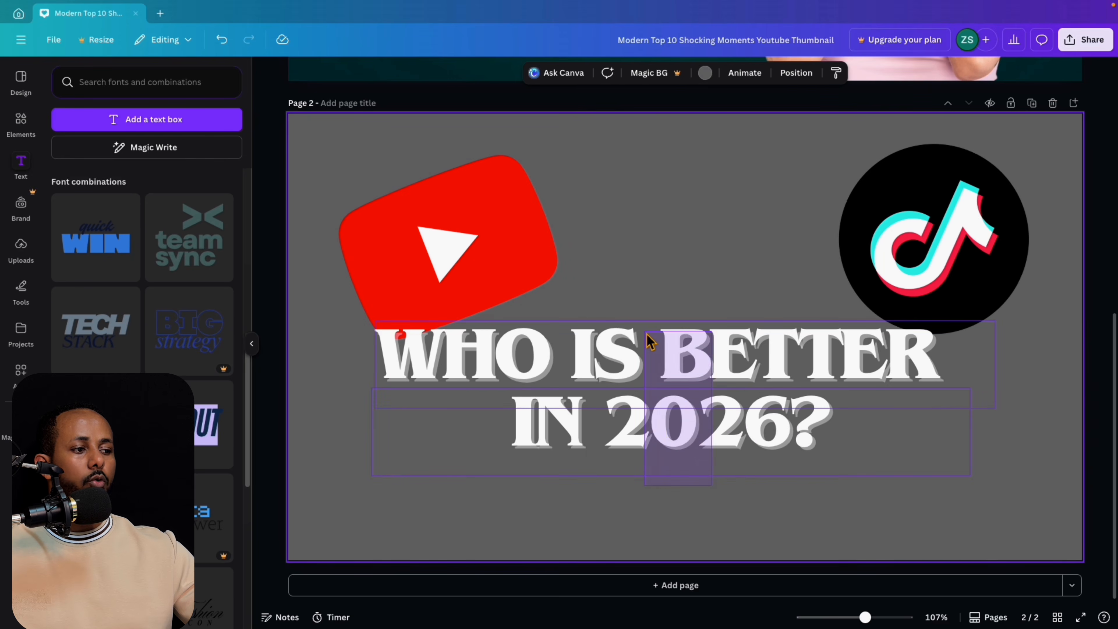
left_click(654, 343, "shift")
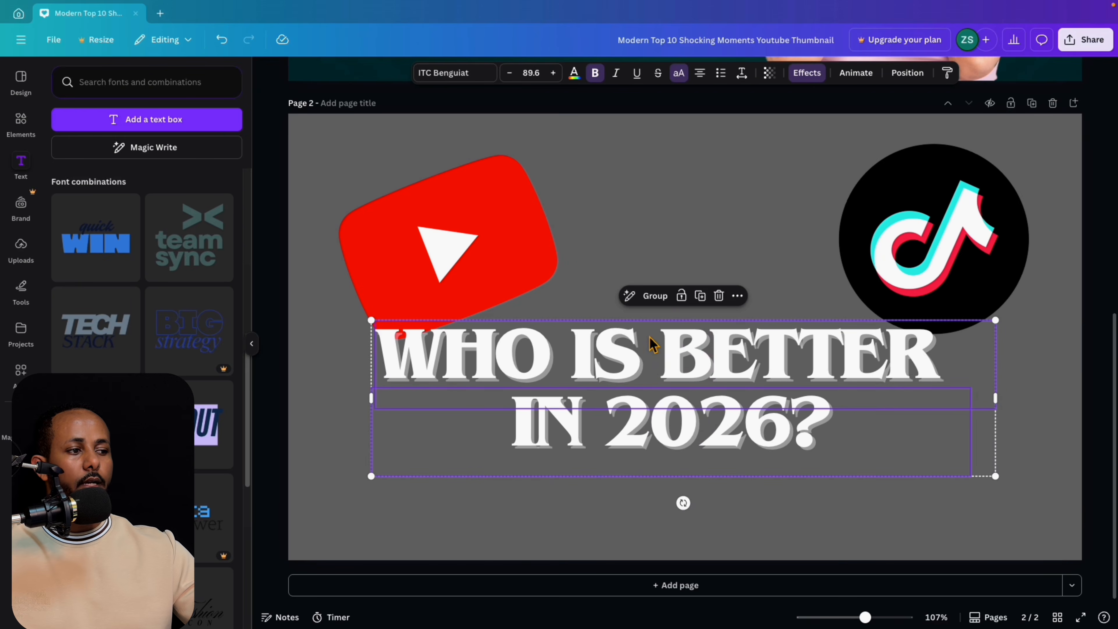
left_click(656, 295)
left_click_drag(709, 438, 690, 346)
left_click_drag(378, 240, 436, 422)
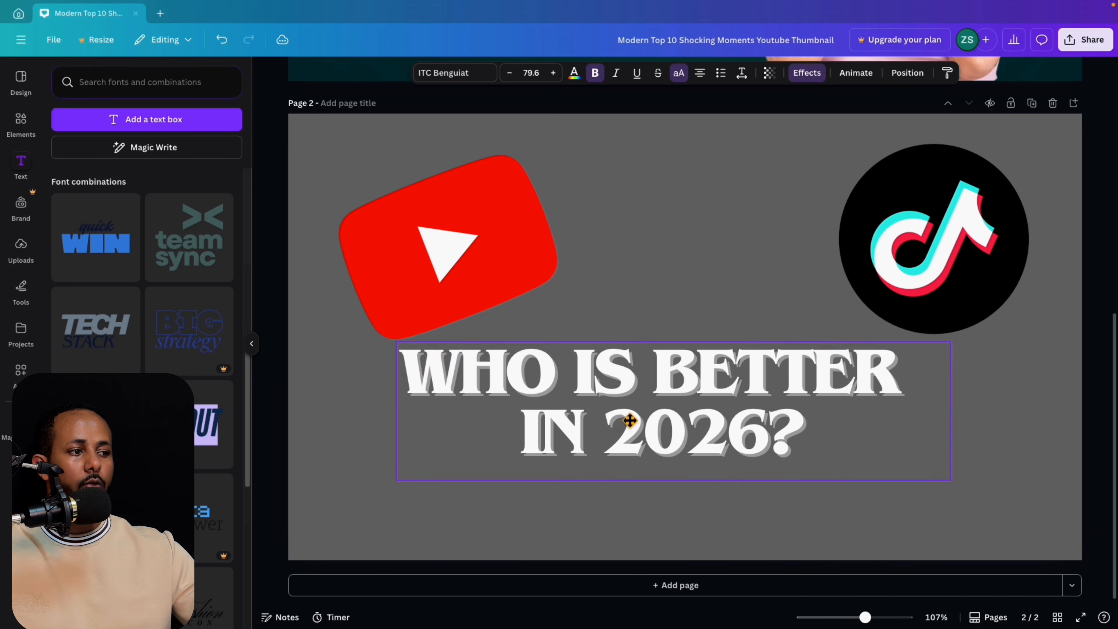
Change the grouped headline's shadow to a dark color and move the group slightly up.
left_click(797, 79)
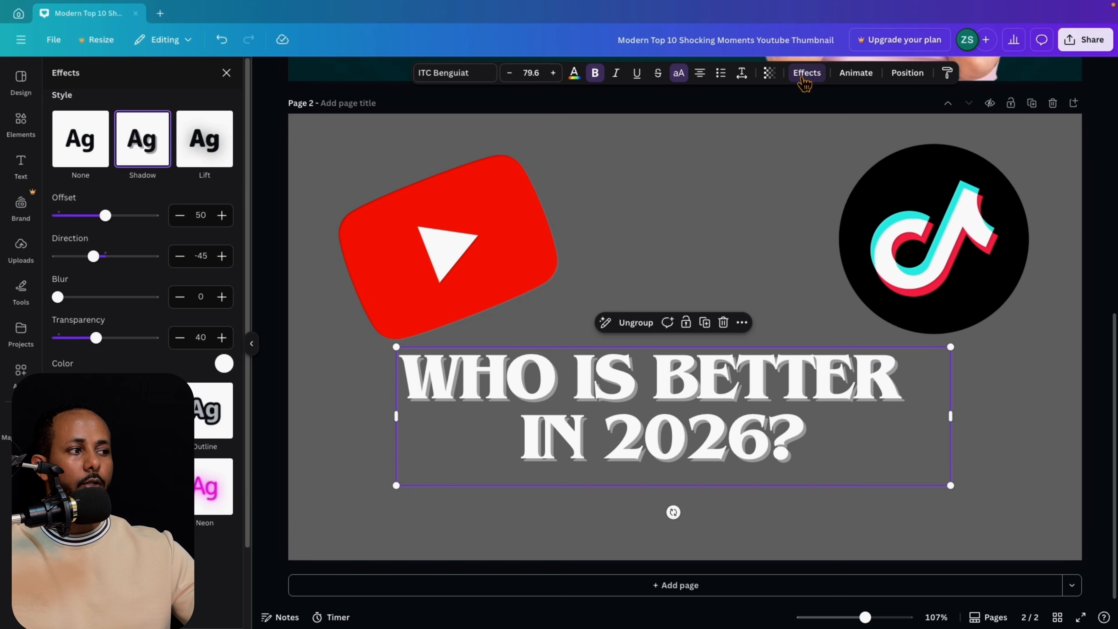
left_click(228, 370)
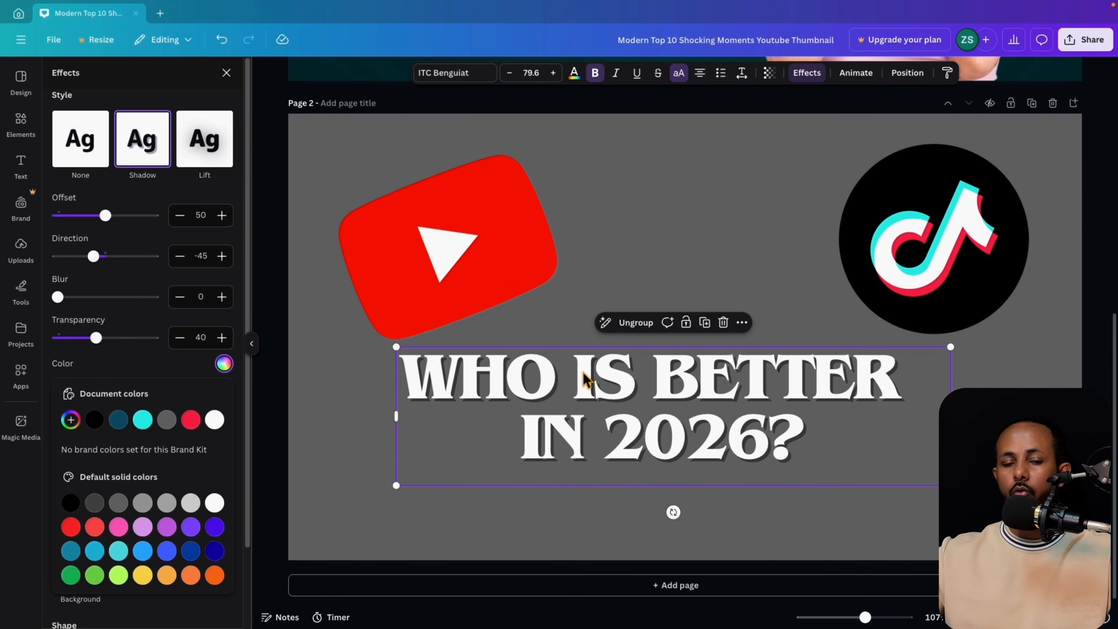
left_click_drag(586, 379, 639, 379)
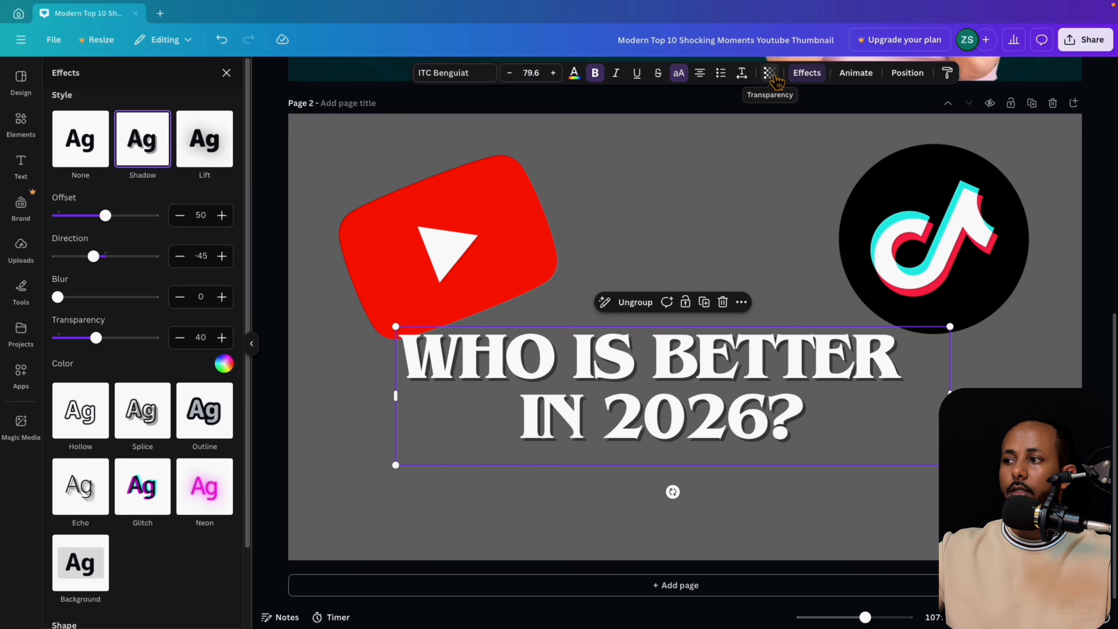
Try out the transparency setting on the grouped headline, move the group slightly down, and deselect it.
left_click(777, 81)
left_click_drag(752, 121, 802, 127)
left_click(714, 176)
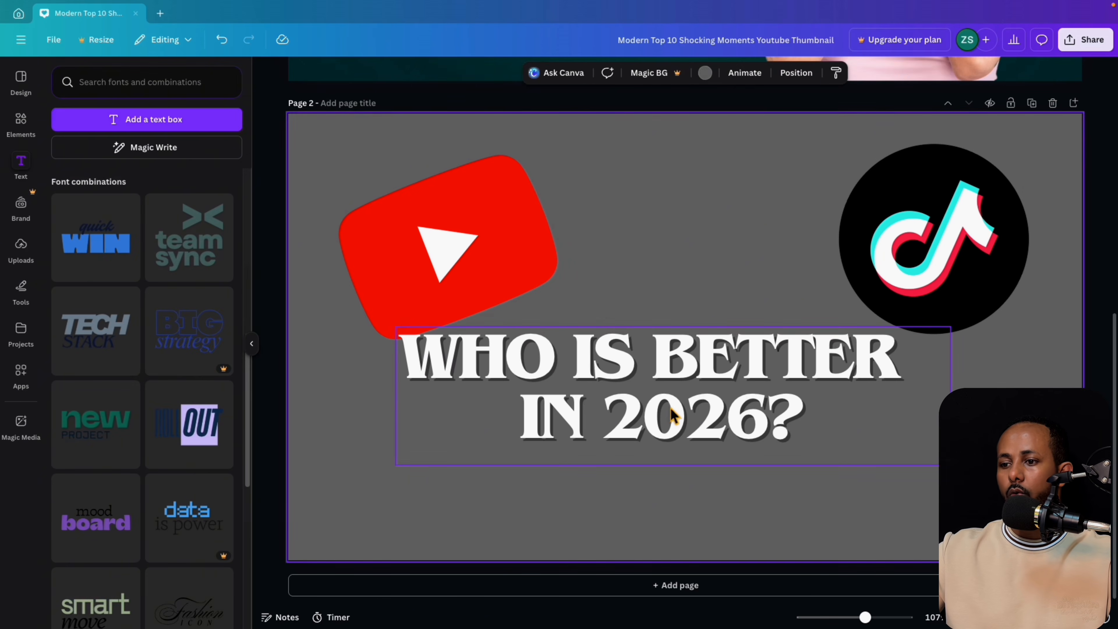
mouse_move(670, 414)
left_mouse_down()
mouse_move(674, 434)
mouse_move(674, 425)
left_mouse_up()
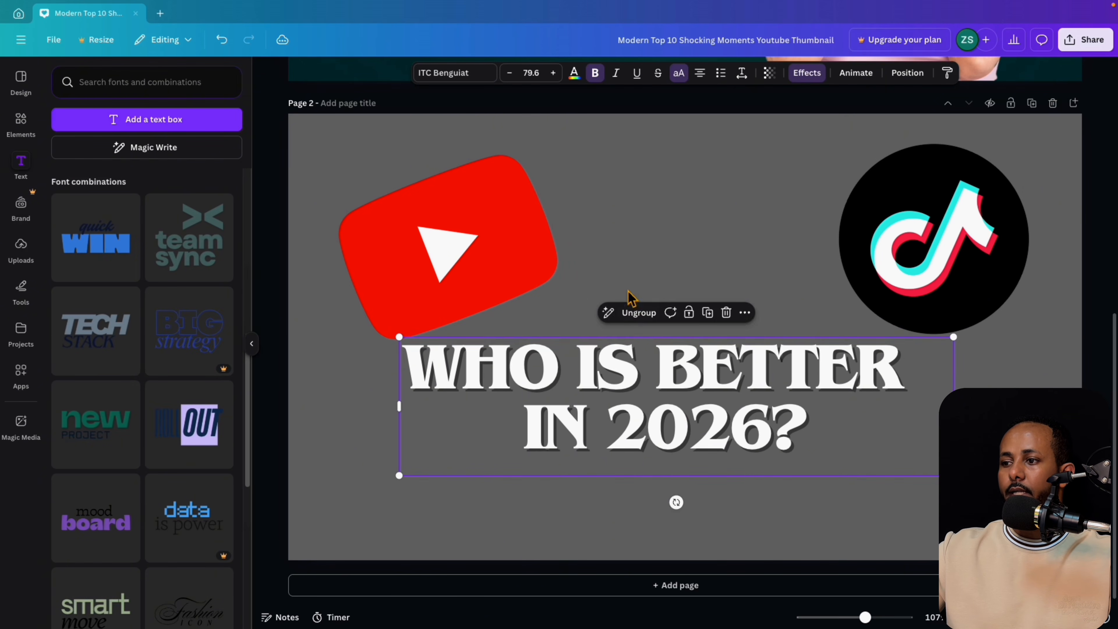
left_click(656, 228)
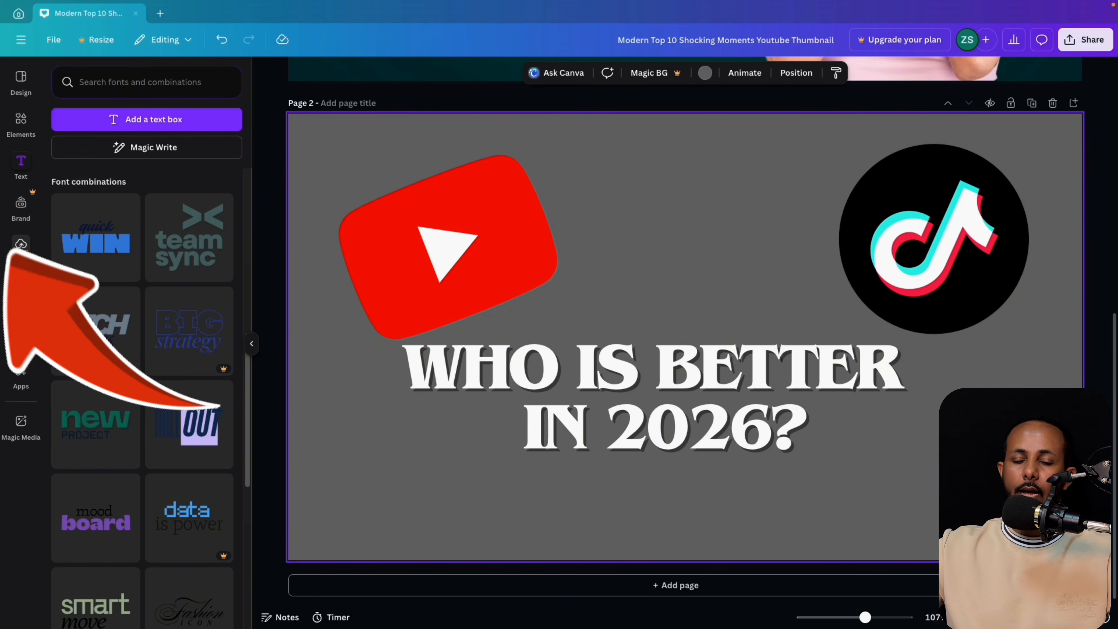
Go to page 1 and reposition the shocked woman's photo slightly on the design.
scroll(425, 301, "up", 10)
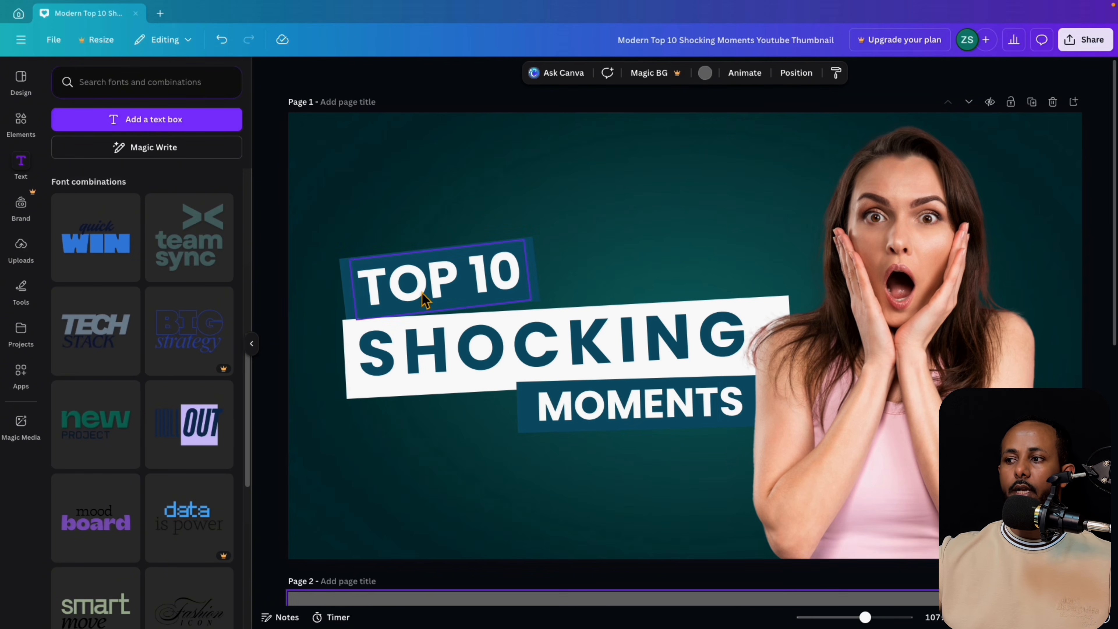
left_click(868, 350)
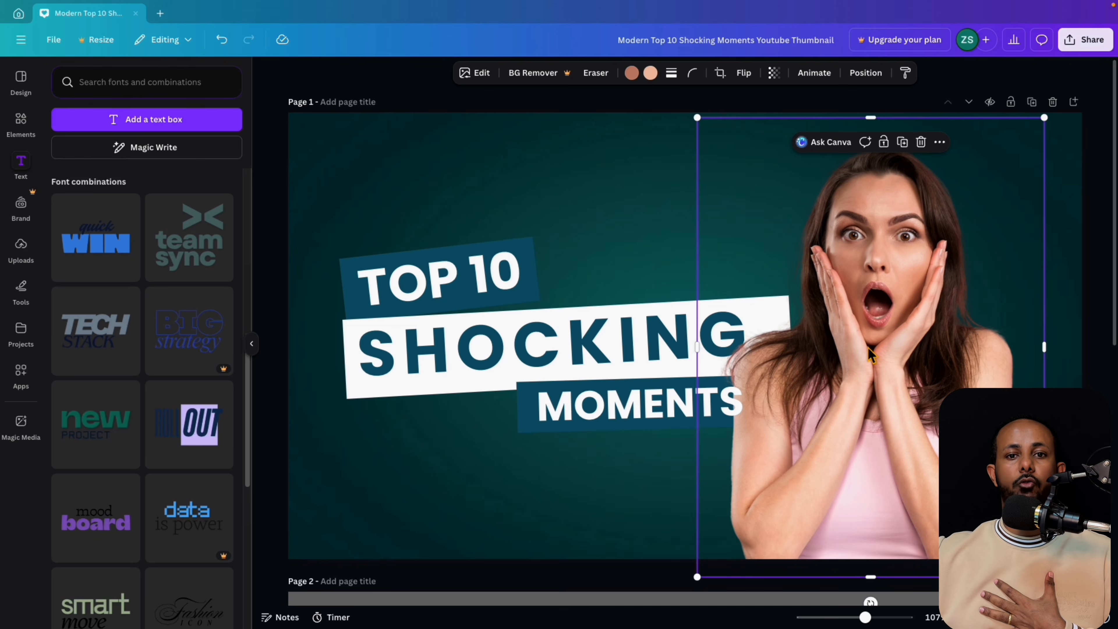
left_click_drag(870, 343, 888, 332)
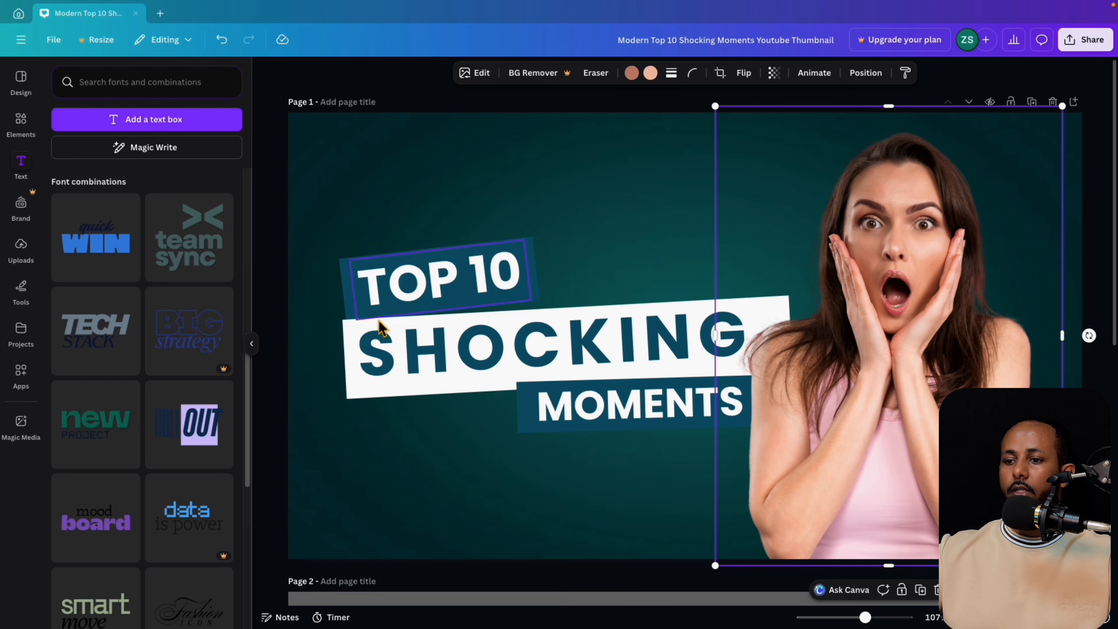
Upload the orange-background woman photo (woman-6930079) from the Images for Practices folder.
left_click(22, 265)
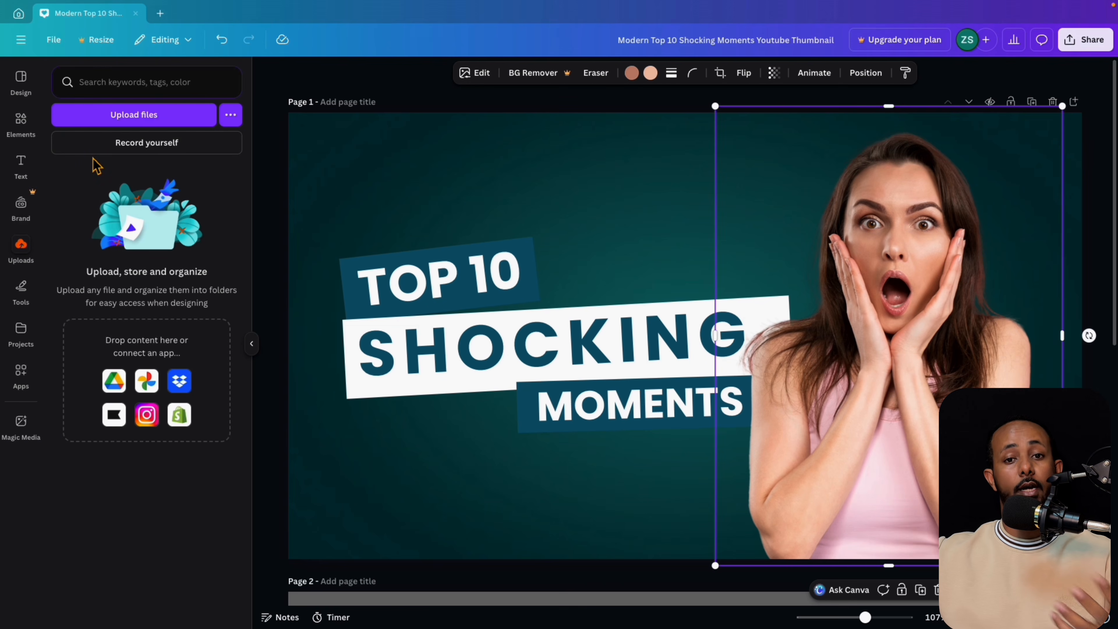
left_click(134, 114)
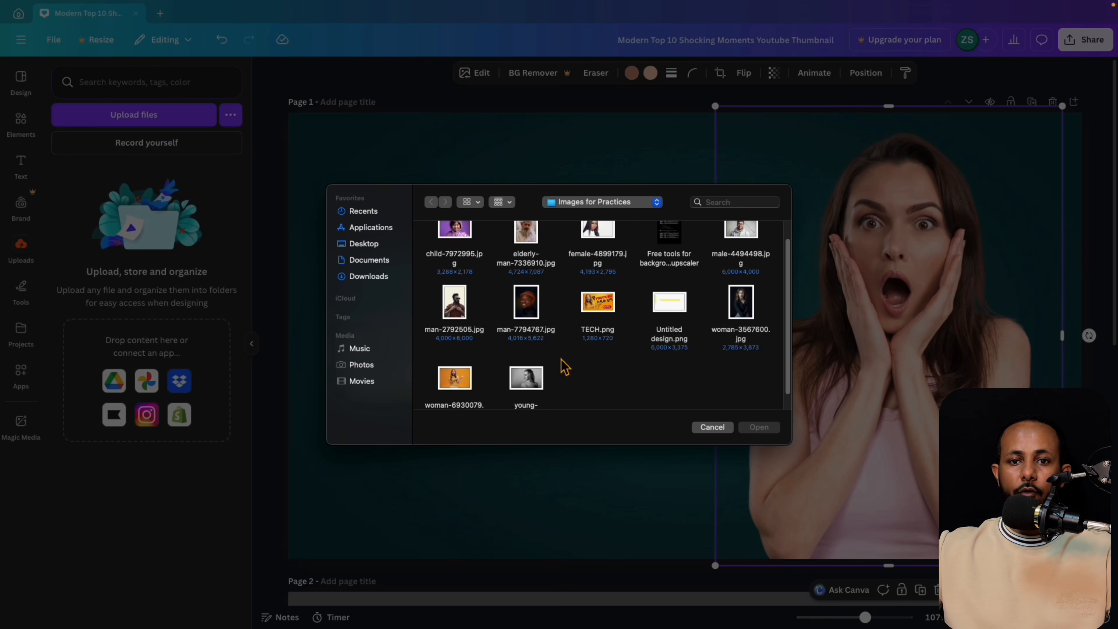
left_click(461, 386)
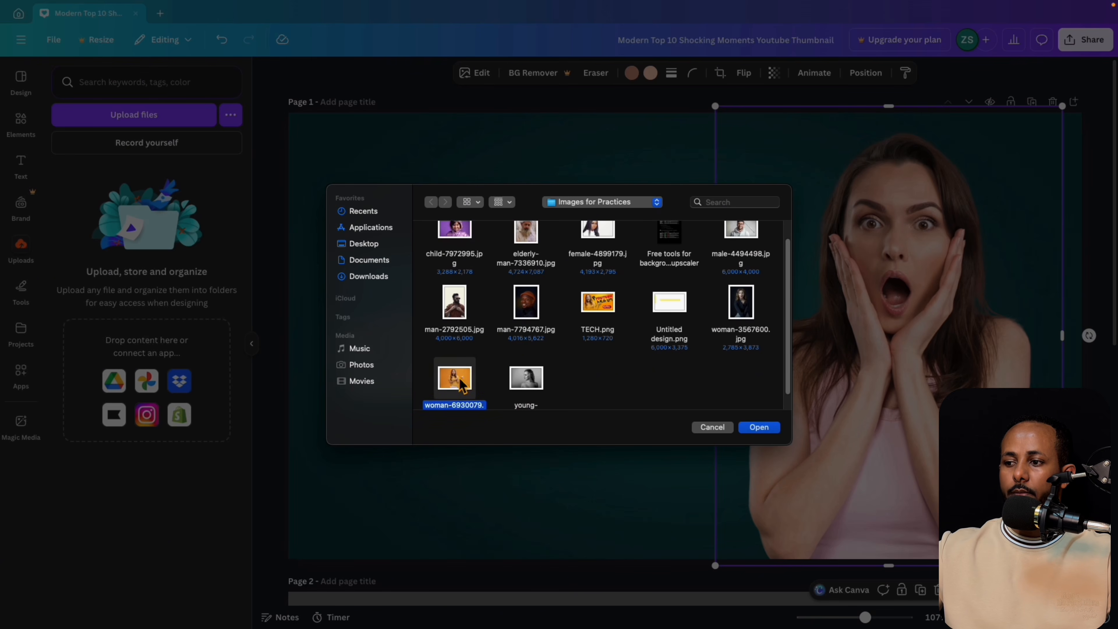
left_click(770, 429)
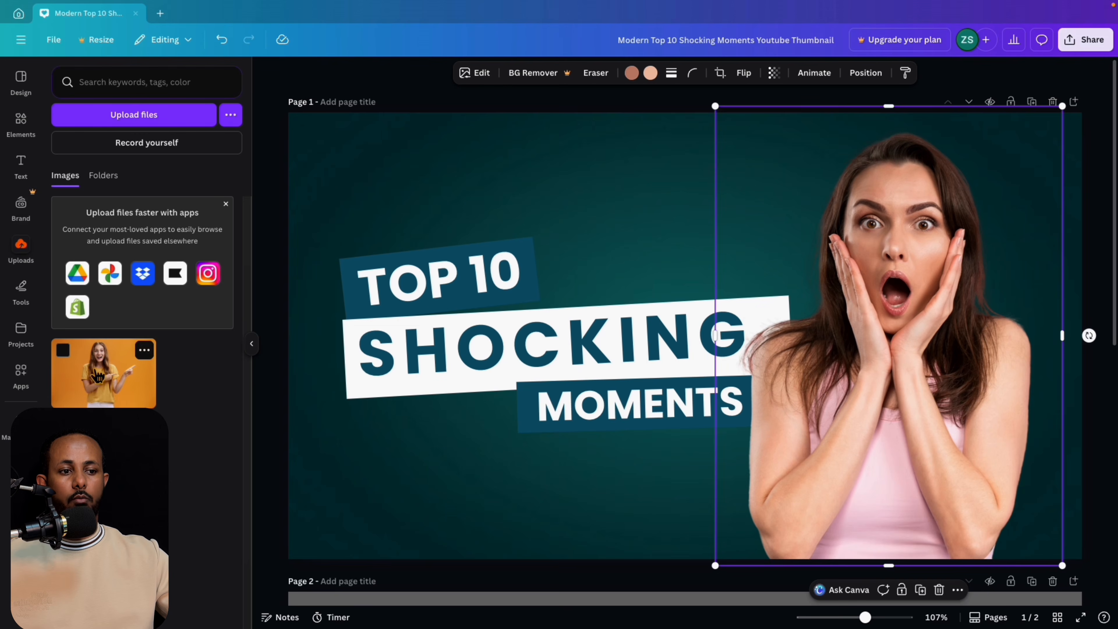
Add the uploaded orange-background photo to page 1 and delete the original shocked woman's photo.
left_click_drag(98, 376, 386, 237)
left_click_drag(892, 312, 757, 236)
left_click(533, 243)
left_click(886, 175)
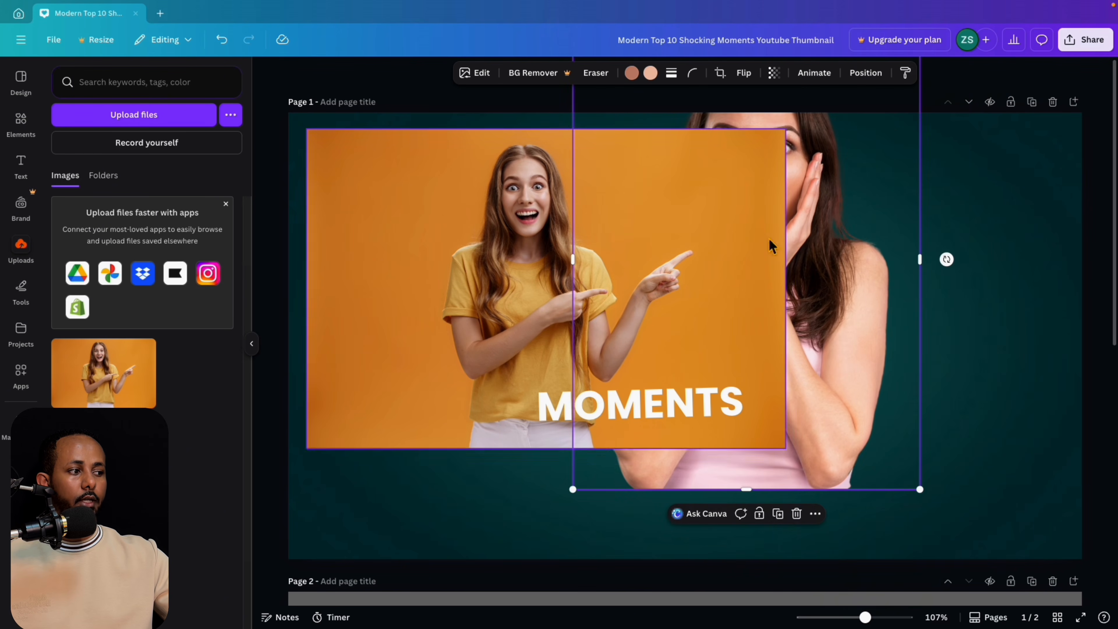
left_click(796, 514)
Move the orange-background photo to the right half of page 1, beside the "TOP 10" text.
left_click_drag(414, 278, 514, 336)
left_click_drag(528, 338, 545, 338)
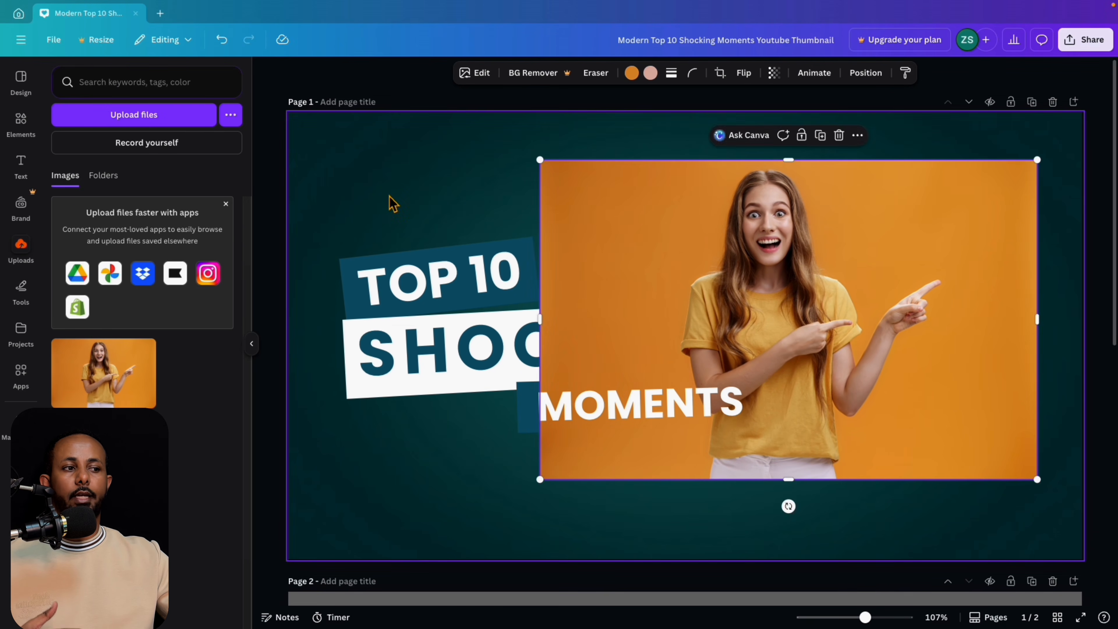
left_click(393, 204)
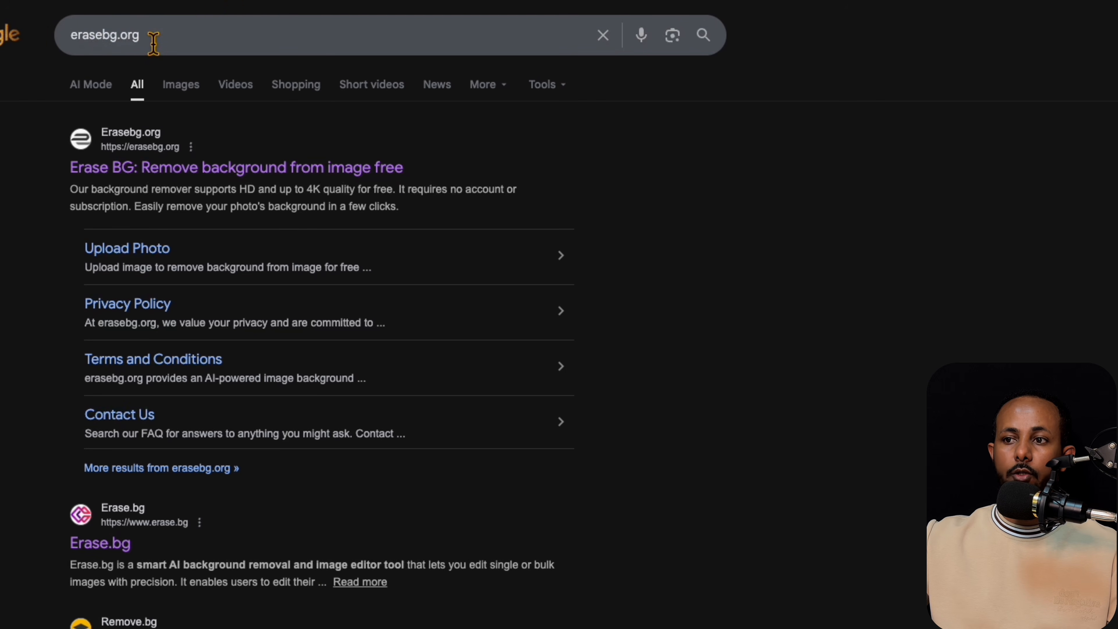
Switch to erasebg.org, upload the orange-background woman photo for background removal, and download the cutout.
left_click(132, 154)
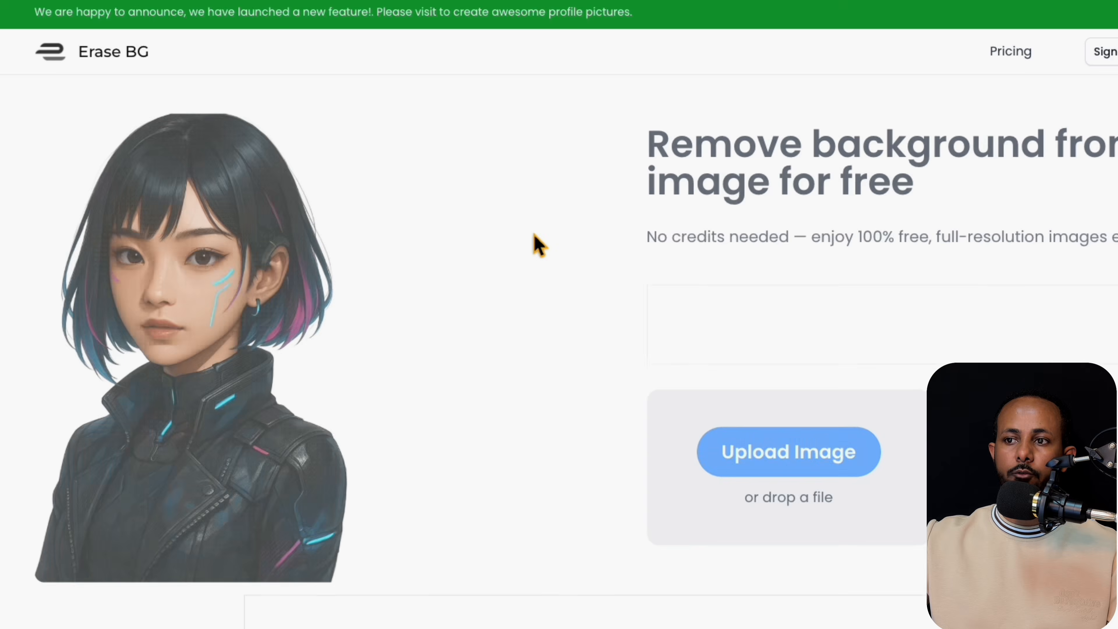
left_click(794, 458)
left_click(504, 423)
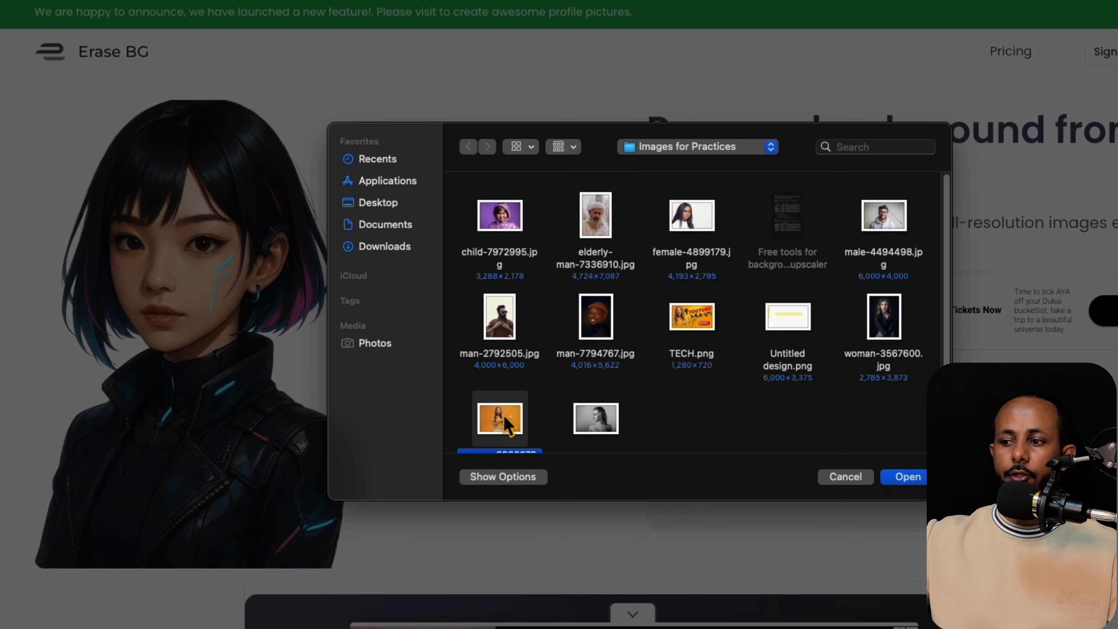
left_click(902, 477)
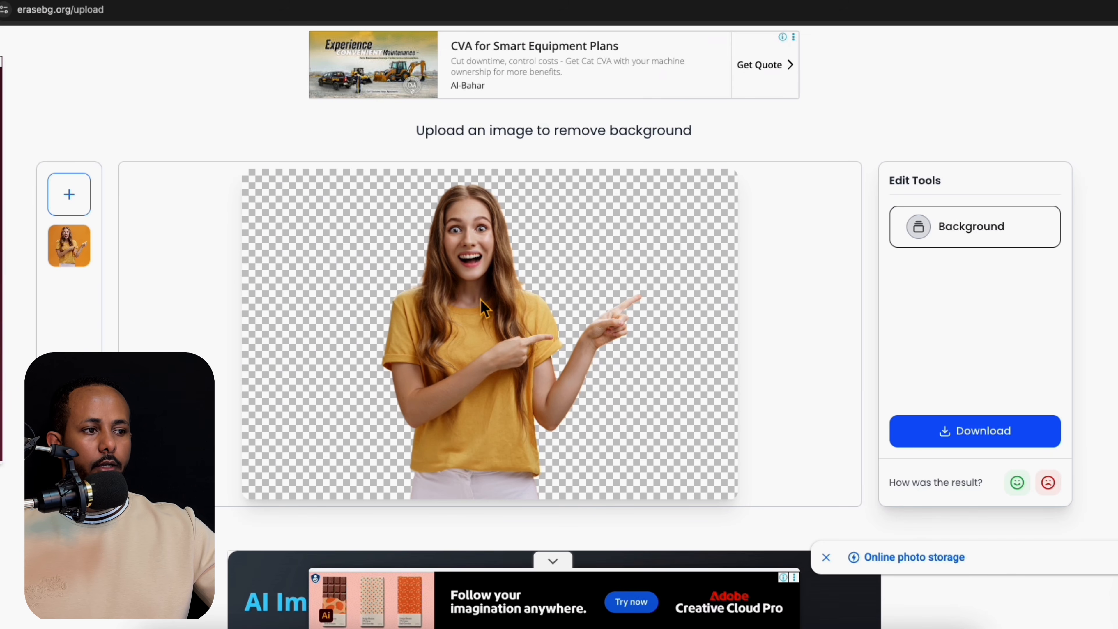
left_click(974, 445)
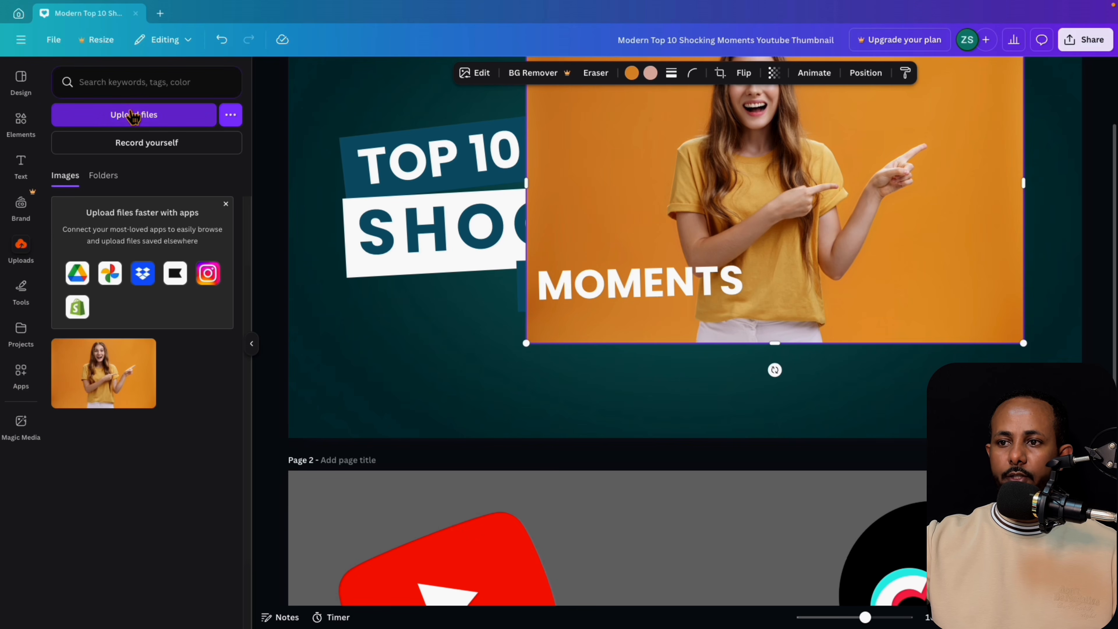
Switch back to Canva and upload the background-free cutout 54ad75.png from the Images for Practices folder.
left_click(155, 127)
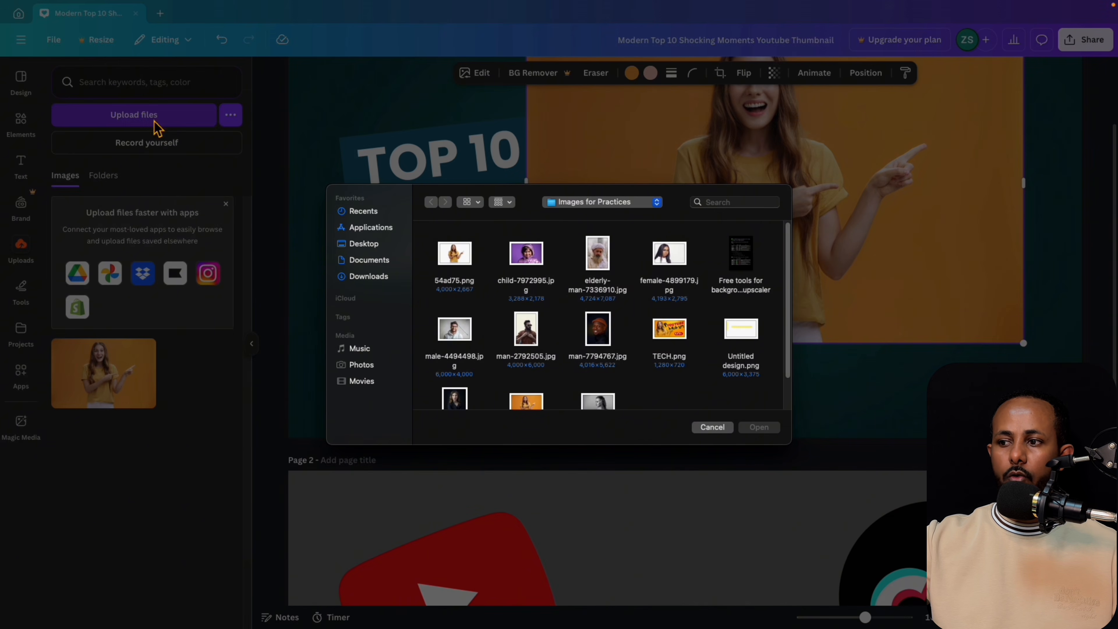
left_click(454, 260)
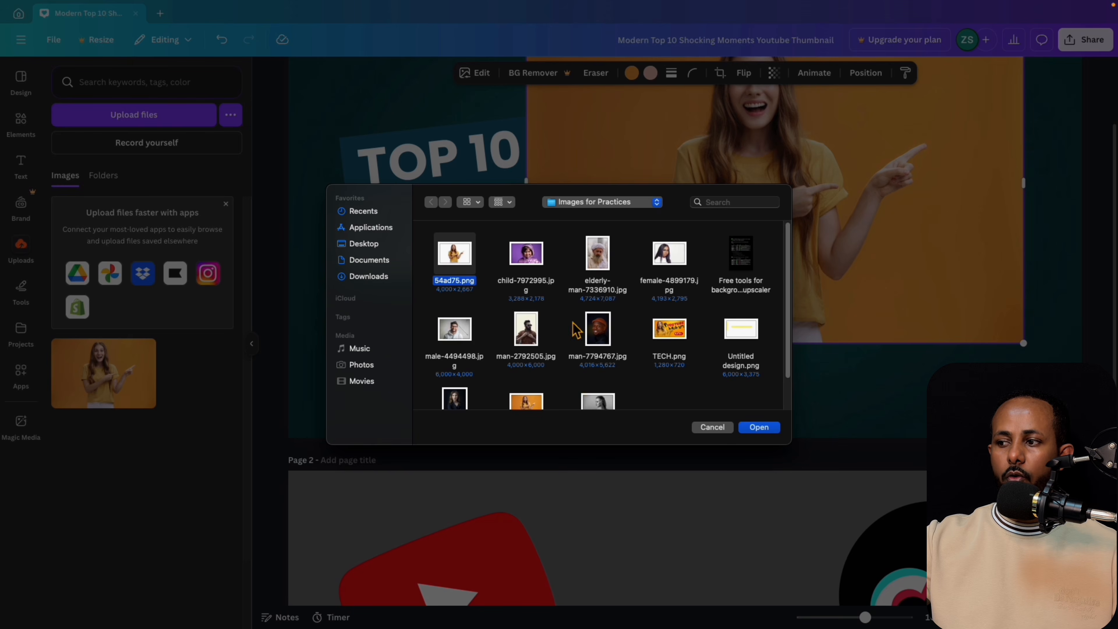
left_click(759, 426)
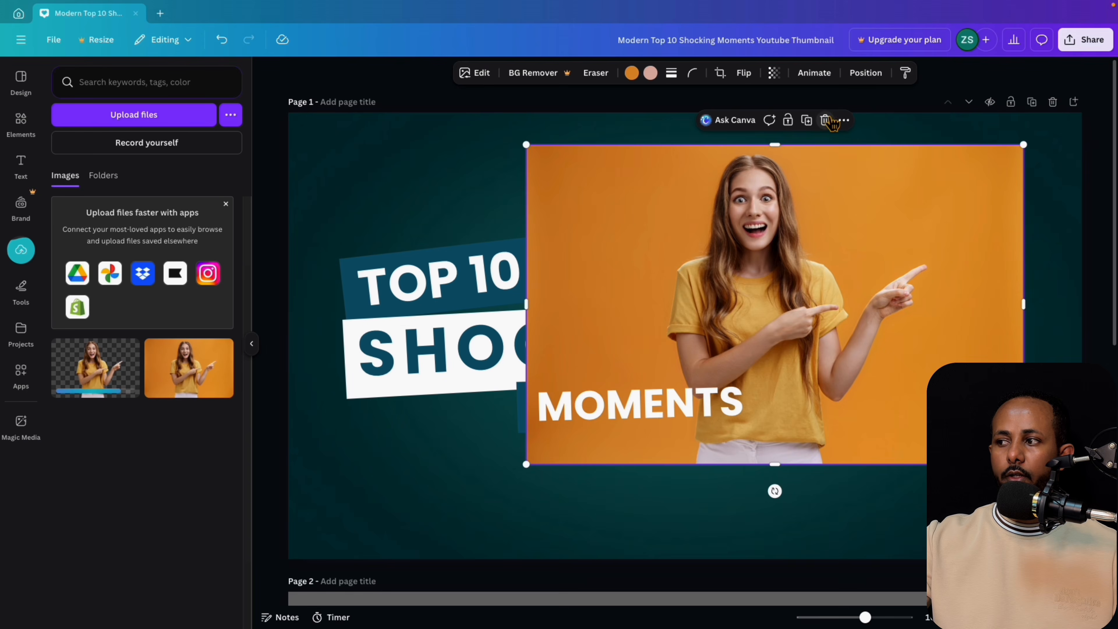
Delete the orange-background photo from page 1 and place the transparent woman cutout on the right half instead.
left_click(828, 121)
left_click_drag(84, 369, 724, 192)
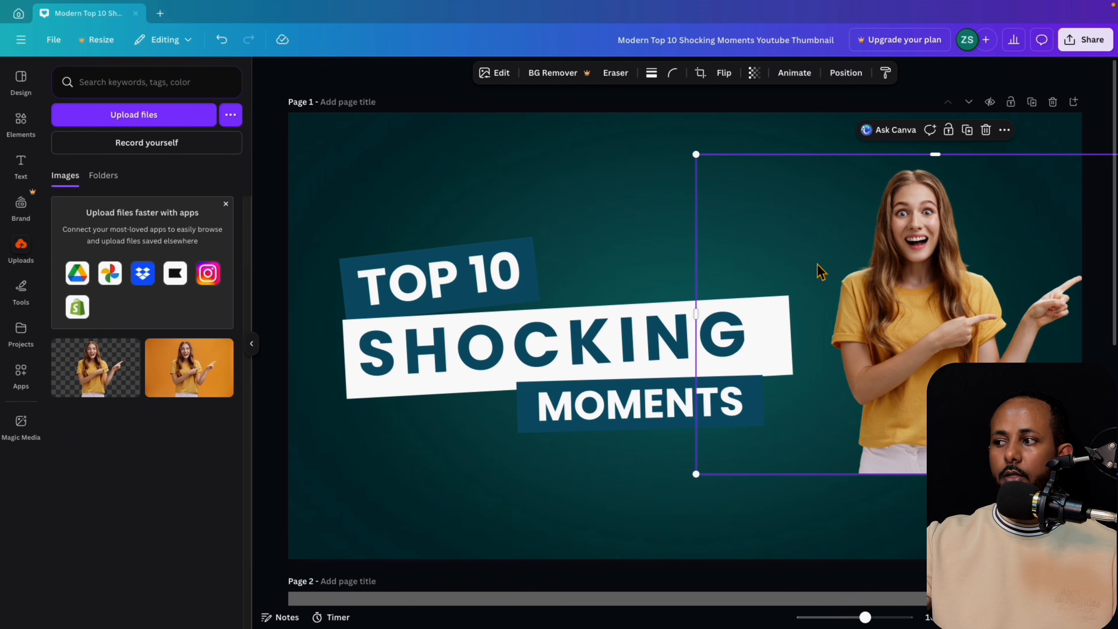
left_click_drag(817, 265, 773, 245)
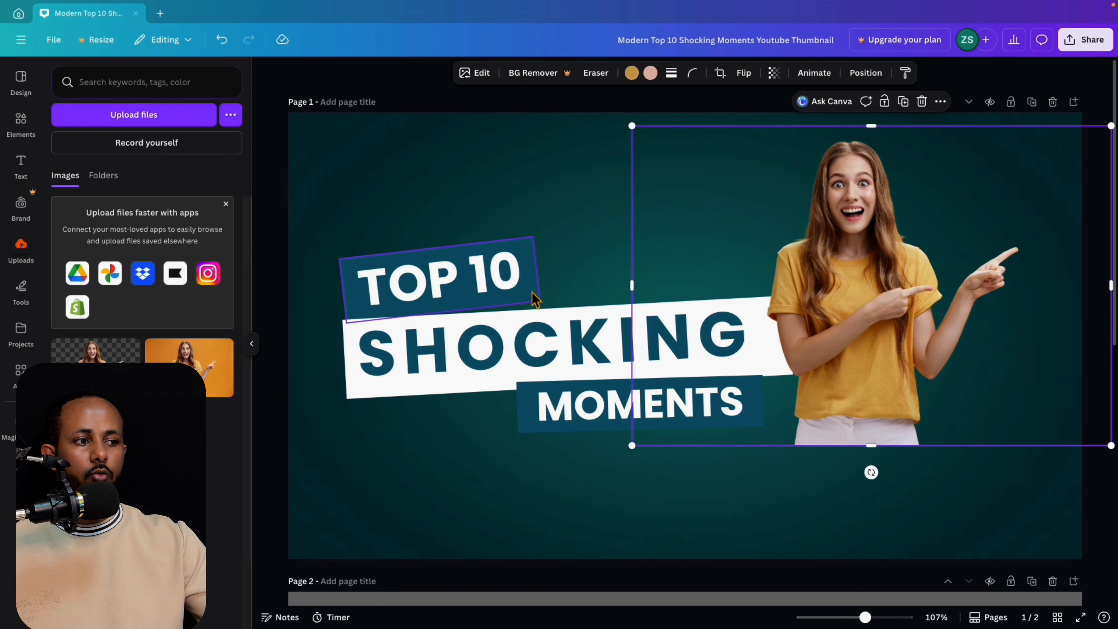
Shift the woman cutout slightly up and right, and flip it horizontally so she points toward the text.
left_click_drag(851, 261, 846, 239)
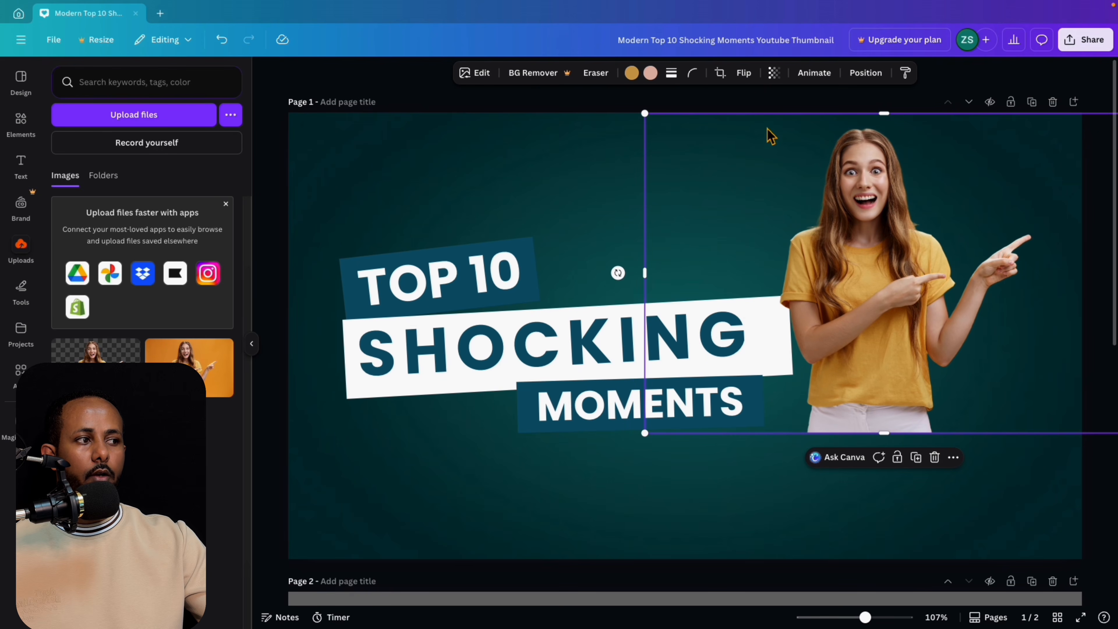
left_click(744, 73)
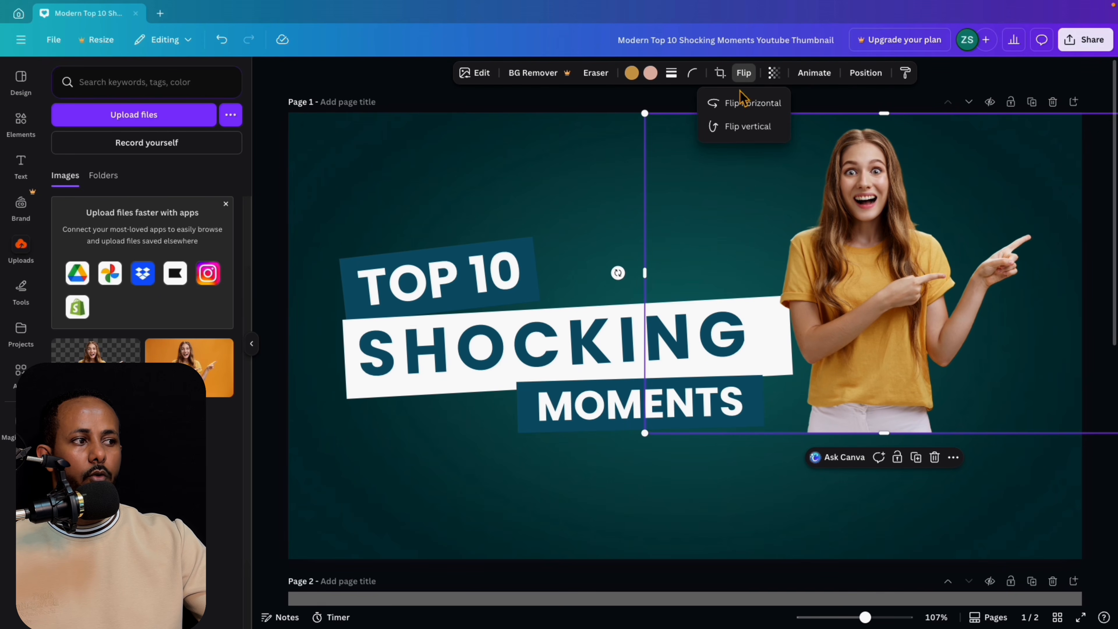
left_click(751, 103)
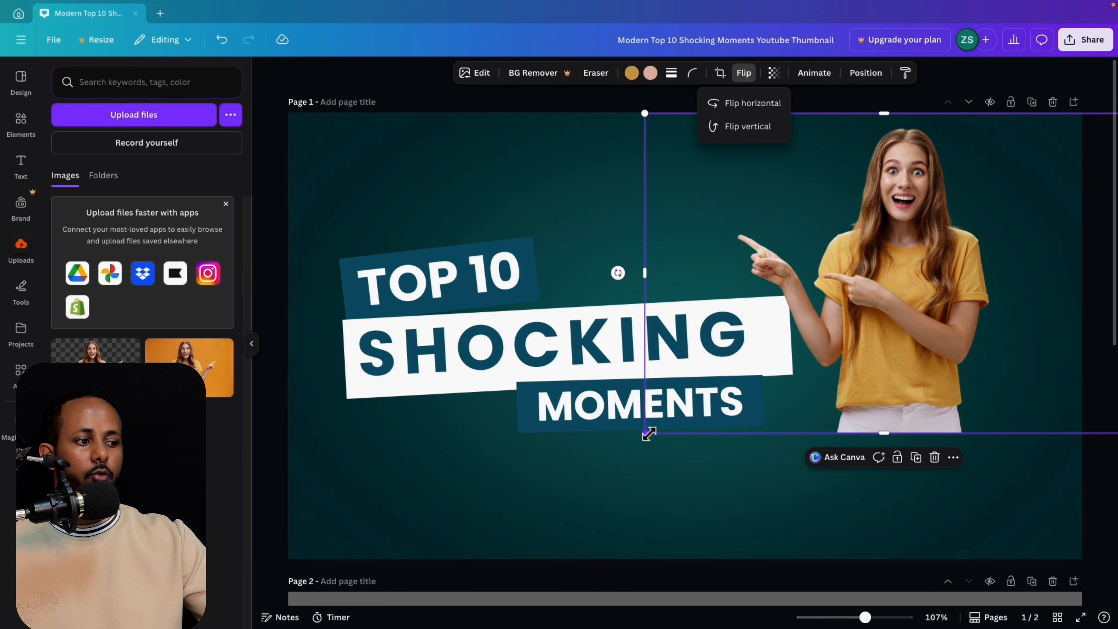
Enlarge the woman cutout and shift it to the right half, and raise the TOP 10 label toward the page's upper left.
left_click_drag(648, 434, 276, 555)
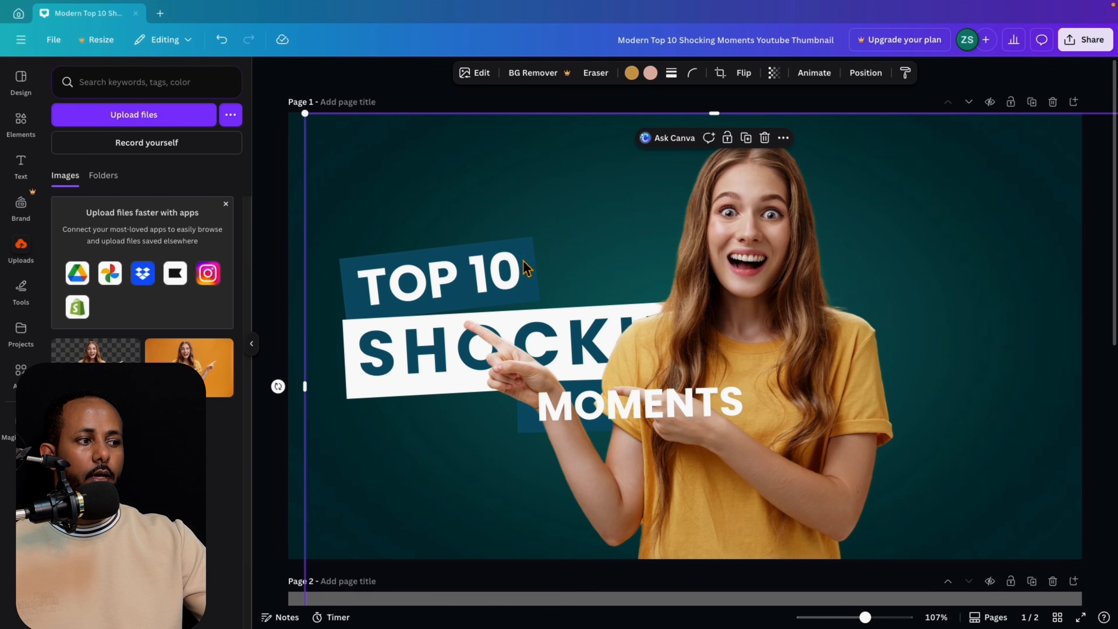
left_click_drag(526, 268, 751, 257)
left_click(414, 194)
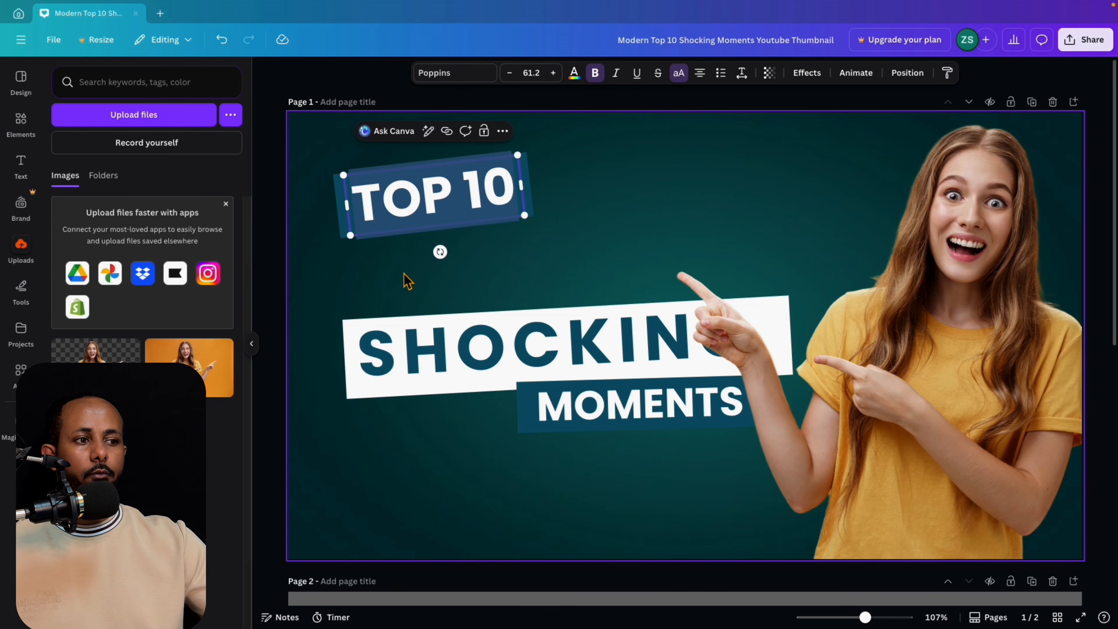
Replace the three title texts with "አዲሱ", "የ YOUTUBE" and "ህግ".
left_click(408, 281)
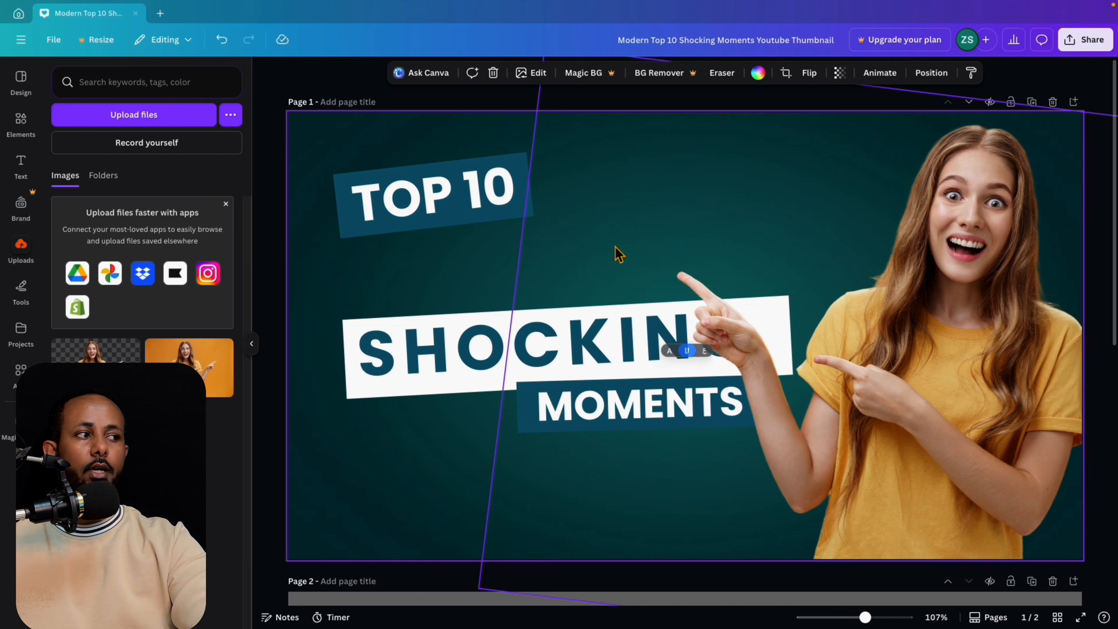
left_click(427, 209)
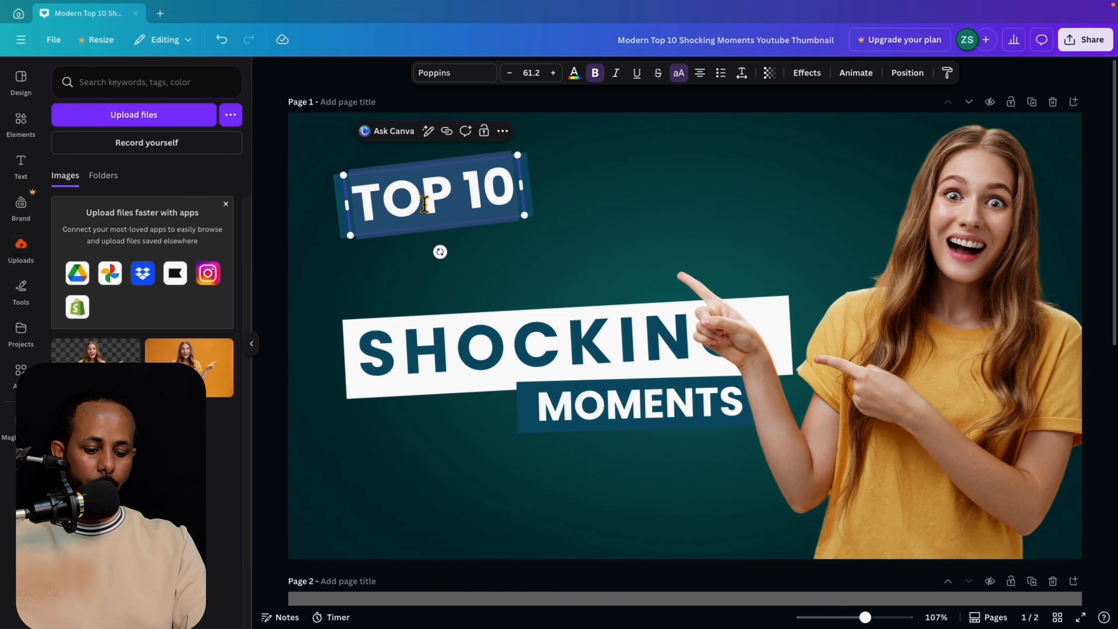
key("ctrl+z")
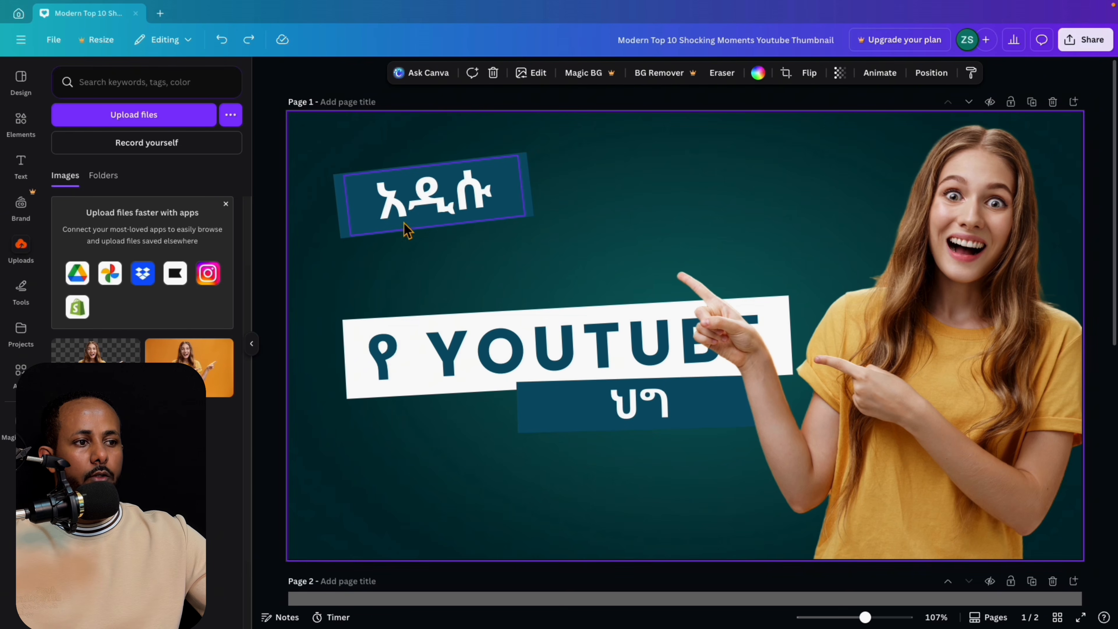
Enlarge the "አዲሱ" text and the tilted blue rectangle behind it.
left_click(411, 216)
left_click_drag(410, 215, 450, 222)
left_click_drag(394, 253, 384, 408)
left_click(411, 194)
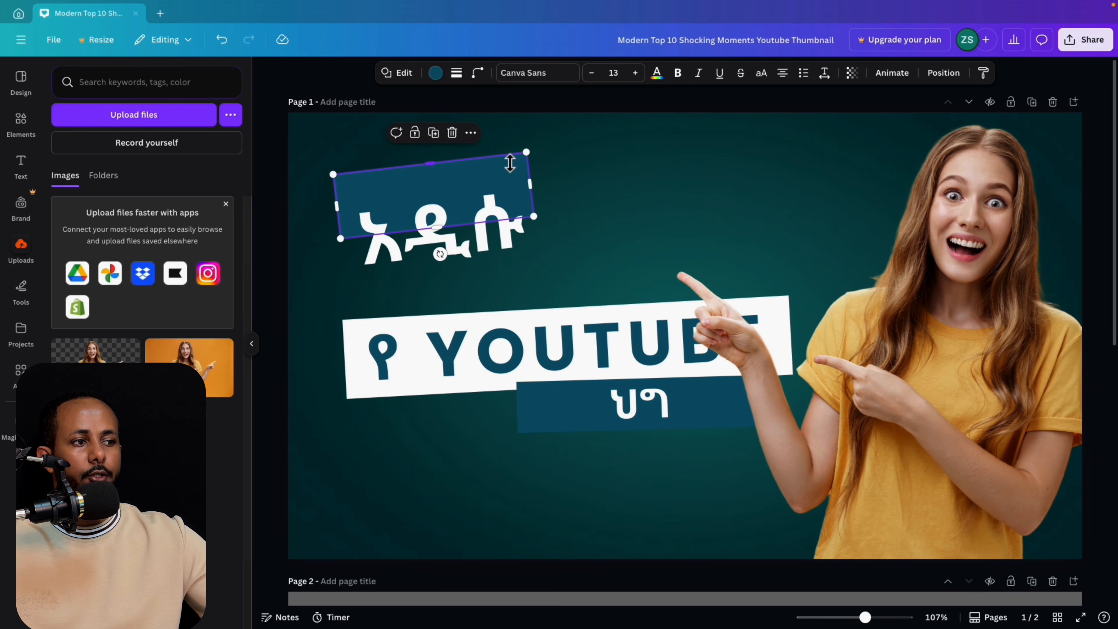
left_click_drag(531, 159, 610, 119)
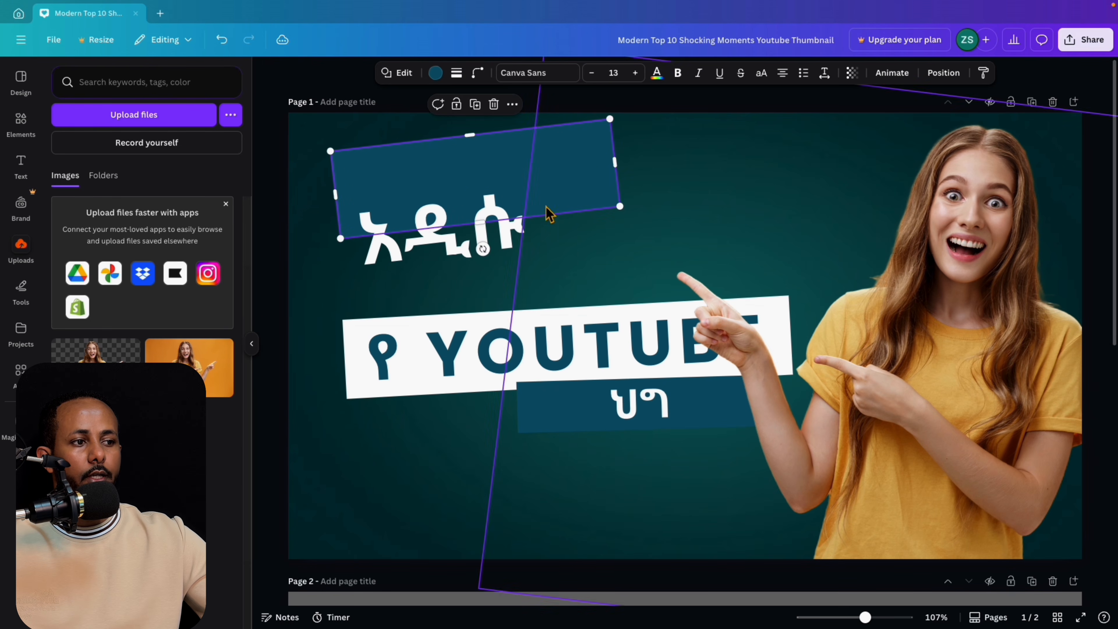
Scale the "አዲሱ" text to about size 107 and center it on its blue rectangle.
left_click_drag(442, 261, 477, 212)
left_click_drag(355, 239, 314, 284)
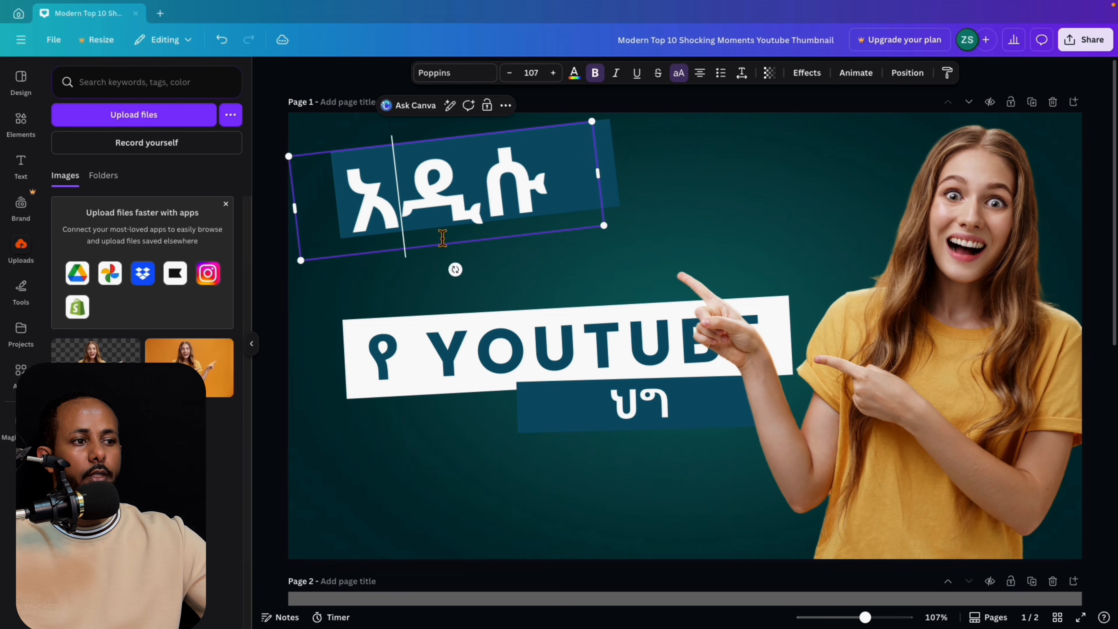
left_click_drag(442, 238, 469, 199)
left_click(437, 308)
left_click(388, 300)
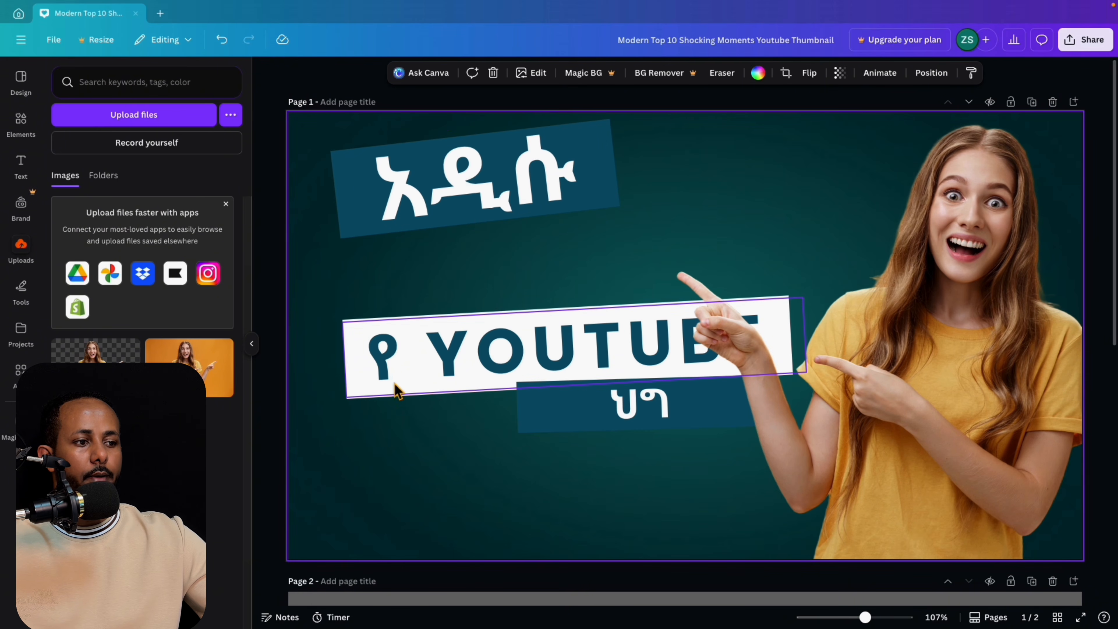
Move the white bar up under the "አዲሱ" label and tilt it more steeply upward to the right.
left_click(361, 380)
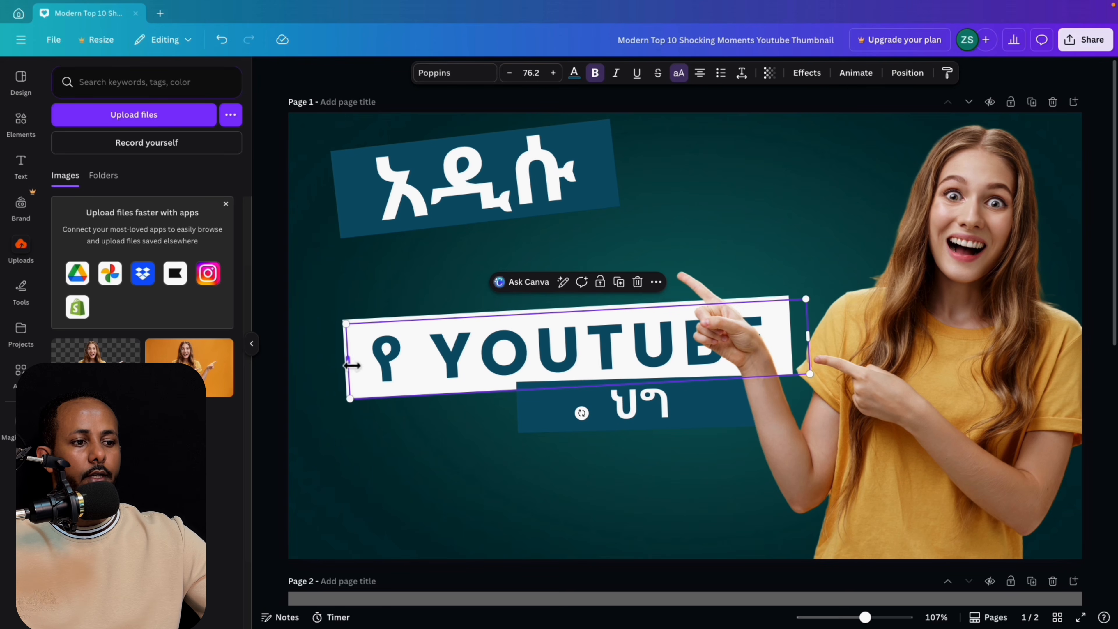
left_click_drag(352, 365, 369, 295)
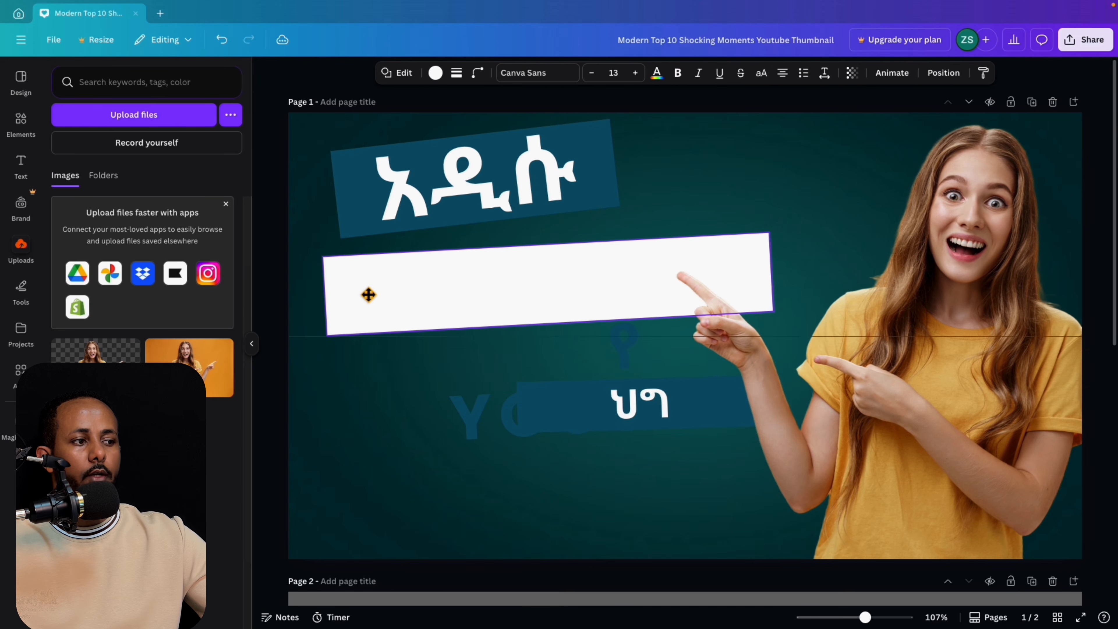
mouse_move(551, 355)
left_mouse_down()
mouse_move(575, 354)
mouse_move(548, 345)
left_mouse_up()
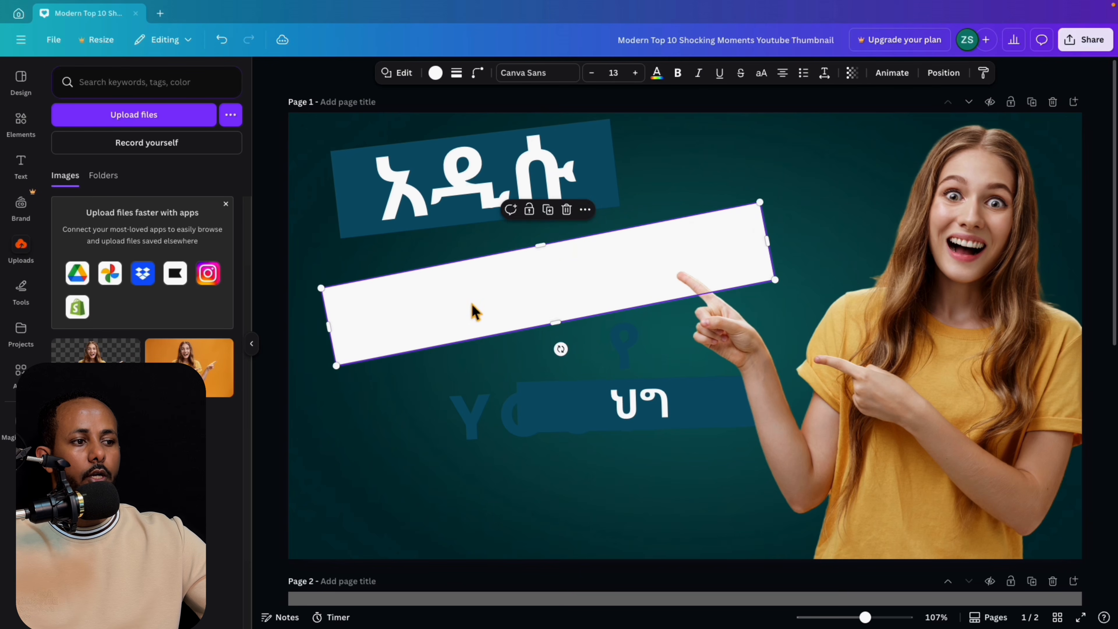
left_click_drag(472, 304, 462, 298)
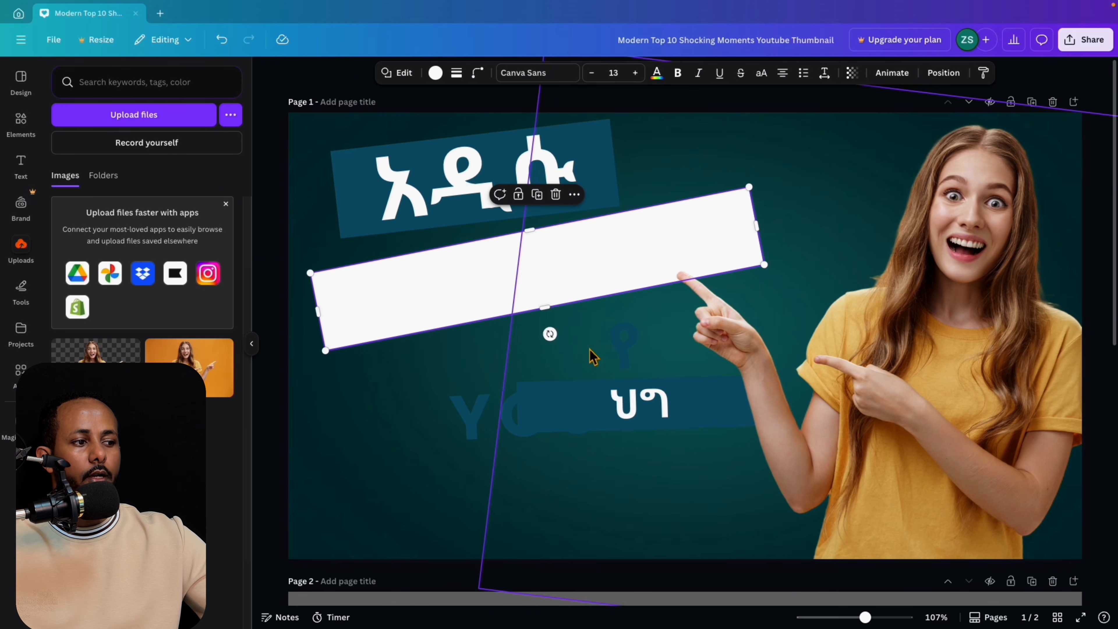
Tilt the "የ YOUTUBE" text to match the white bar, widen it to fit on one line, and place it on the bar.
left_click_drag(479, 407, 342, 300)
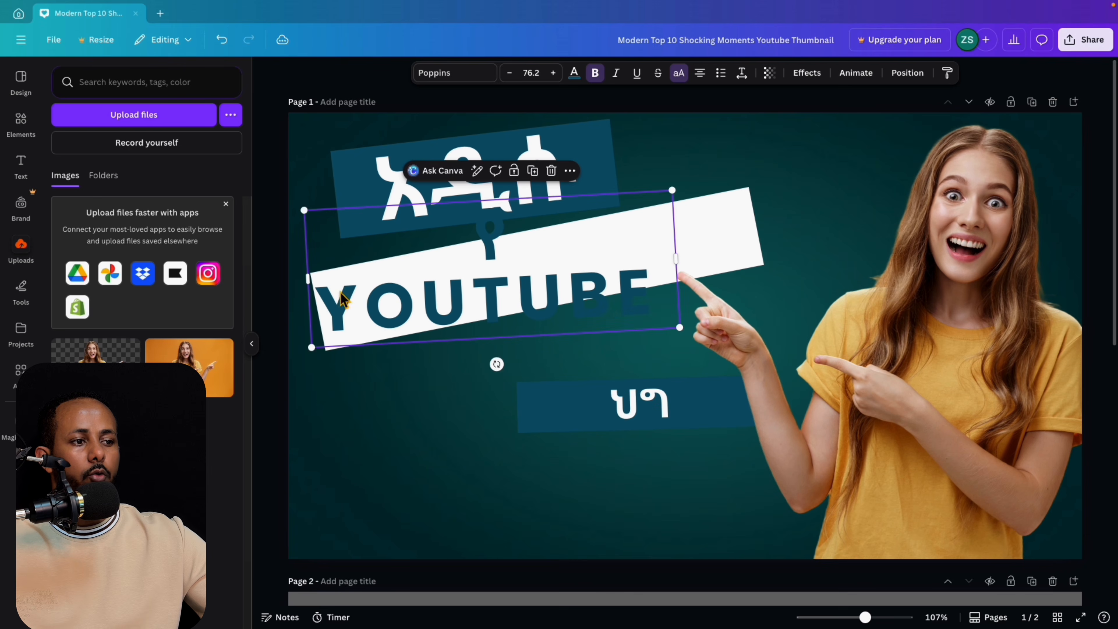
left_click_drag(496, 364, 514, 369)
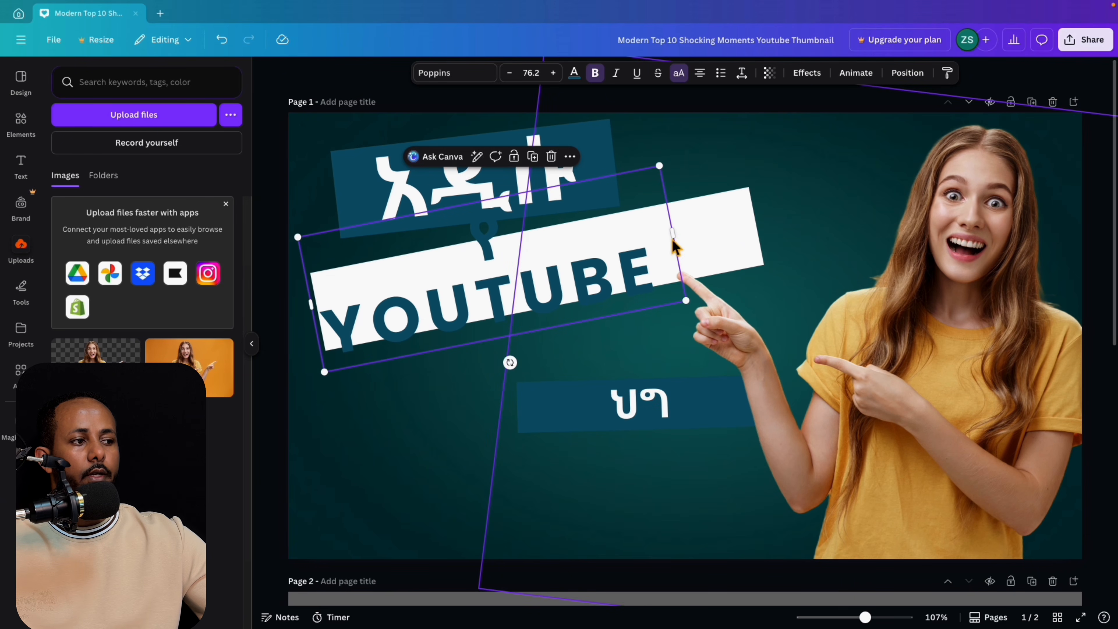
left_click_drag(672, 235, 730, 242)
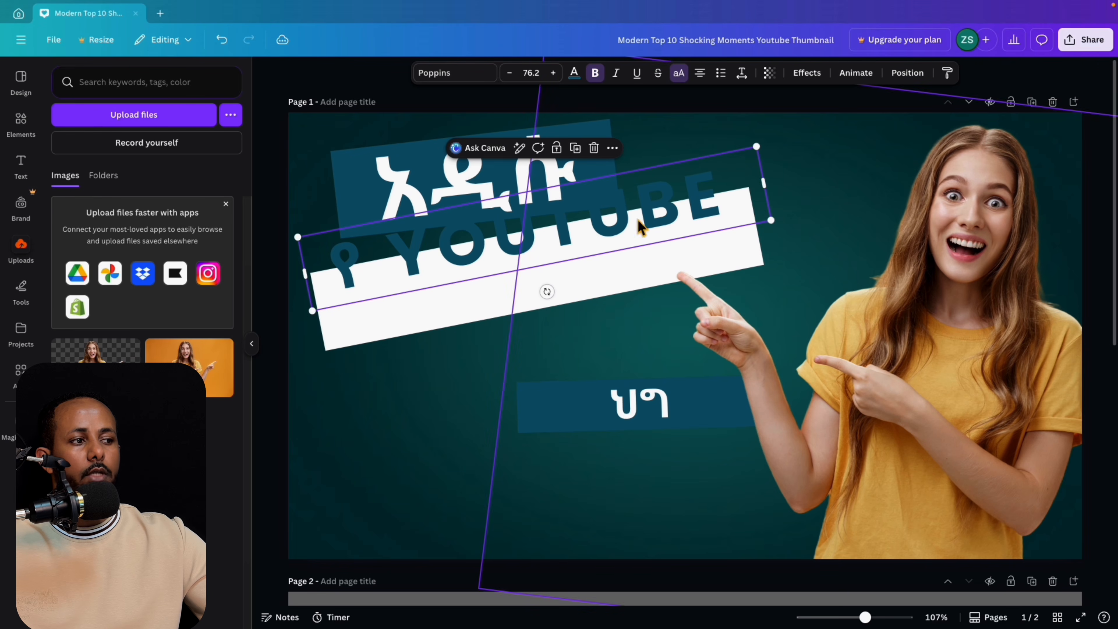
left_click_drag(387, 271, 389, 304)
left_click(362, 462)
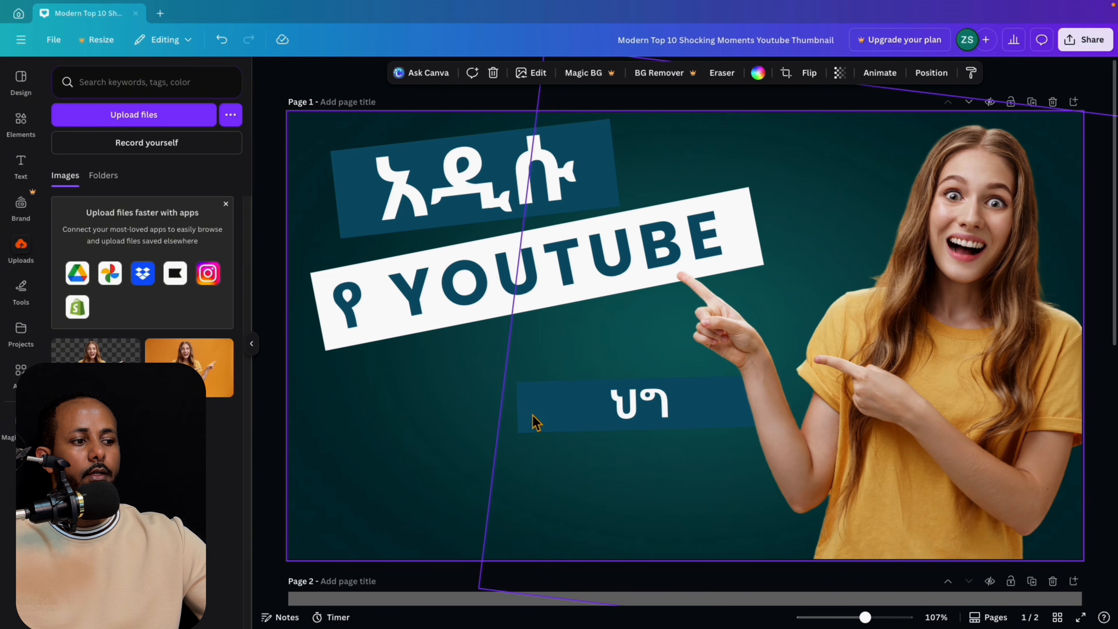
Move the "ህግ" text off its blue rectangle to the lower left and take the woman cutout off the page.
left_click_drag(559, 419, 362, 449)
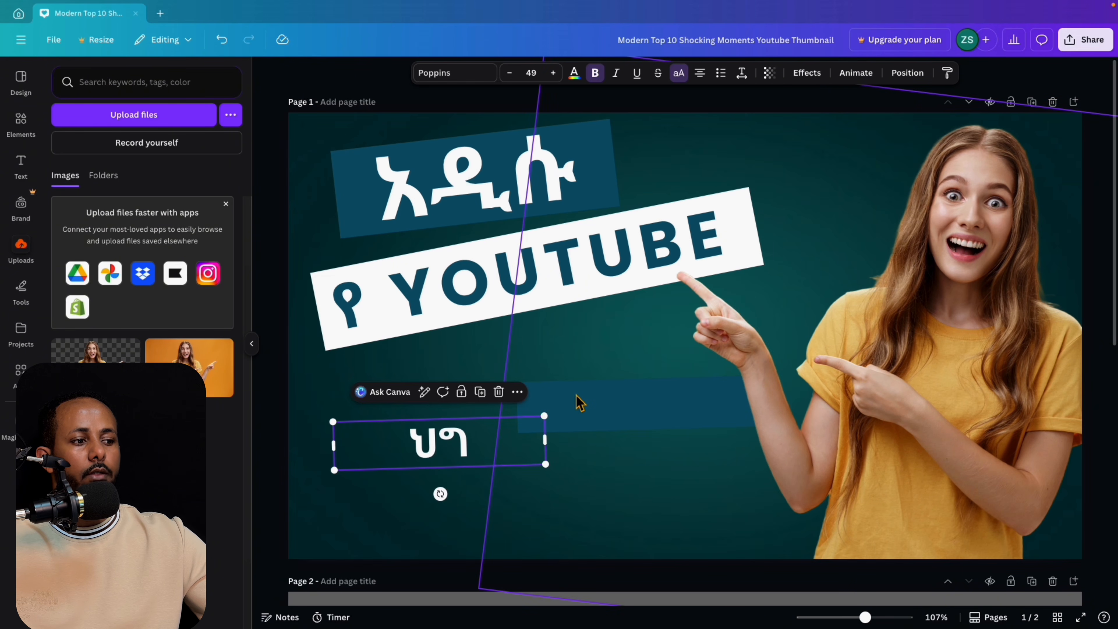
left_click_drag(580, 402, 996, 381)
Place the lower blue rectangle level beneath the white bar and set the "ህግ" text on it at about size 59.9.
left_click_drag(729, 417, 598, 382)
mouse_move(513, 426)
left_mouse_down()
mouse_move(528, 427)
mouse_move(515, 438)
left_mouse_up()
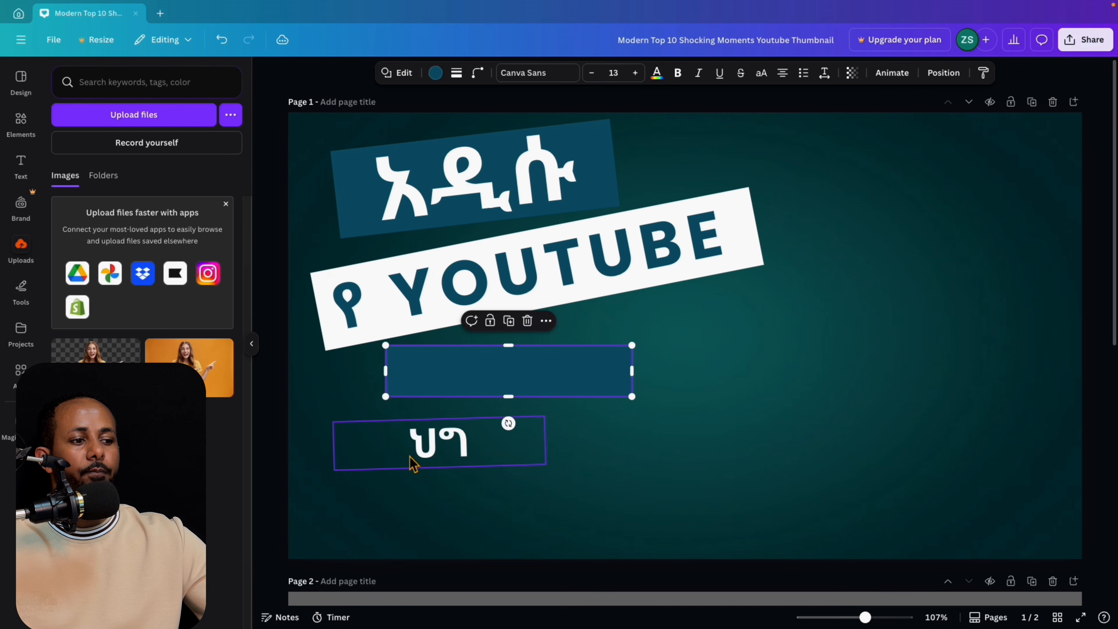
left_click_drag(411, 462, 462, 412)
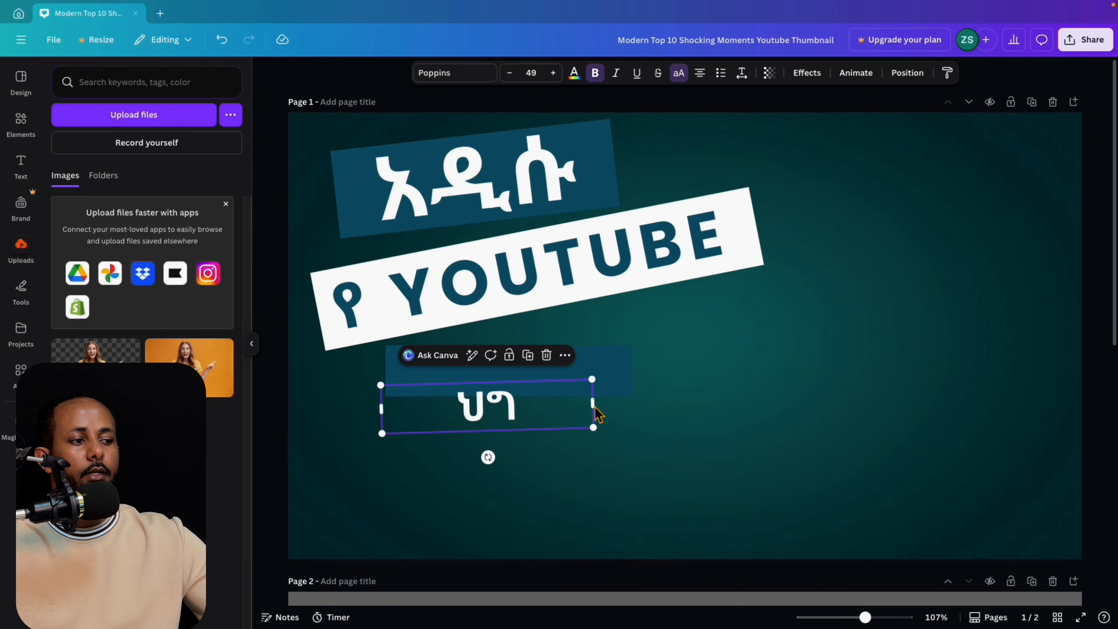
left_click_drag(594, 410, 515, 449)
left_click_drag(444, 419, 503, 379)
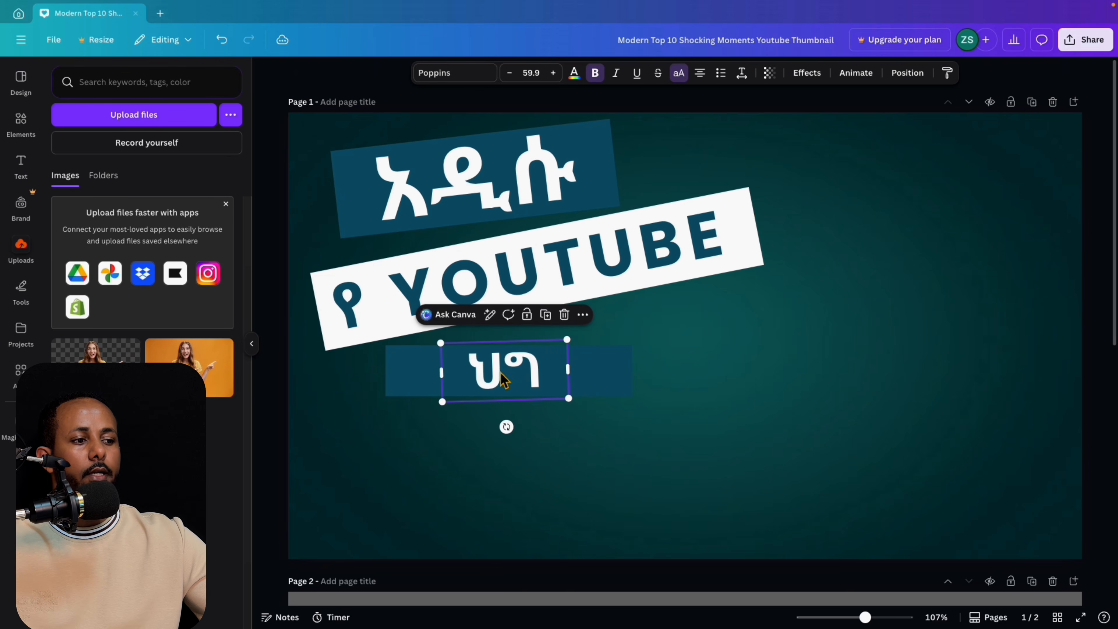
Shorten the lower blue rectangle to fit the word "ህግ" and center the text on it.
left_click(614, 379)
left_click_drag(634, 377, 467, 378)
left_click(499, 391)
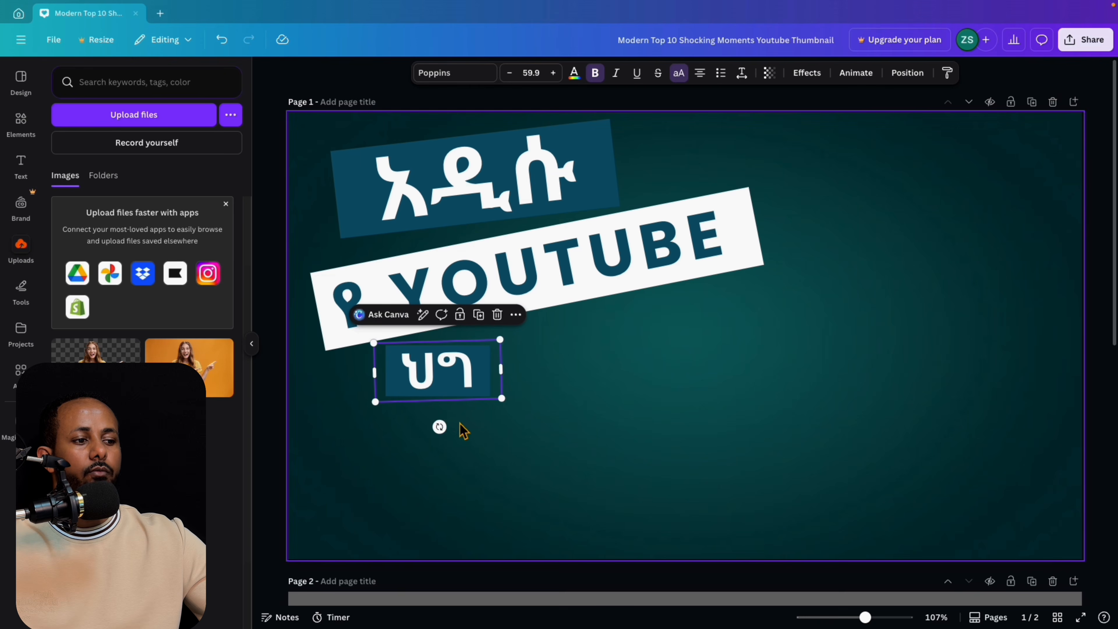
left_click(696, 500)
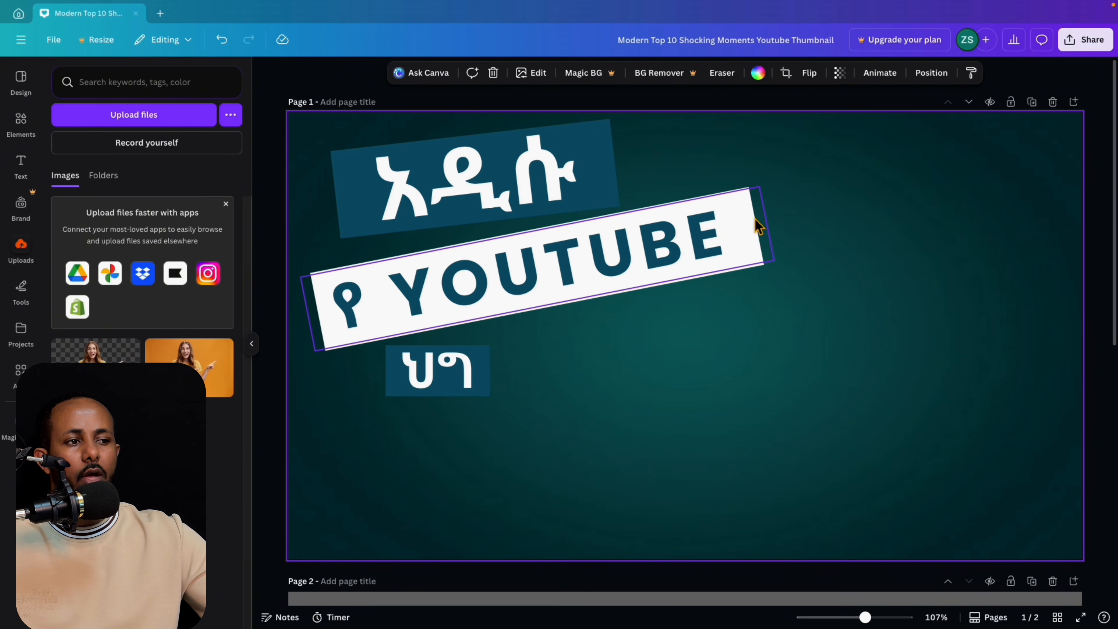
Round the white bar's corners to 64 and realign the "የ YOUTUBE" text on it.
left_click_drag(744, 229, 753, 261)
left_click(713, 222)
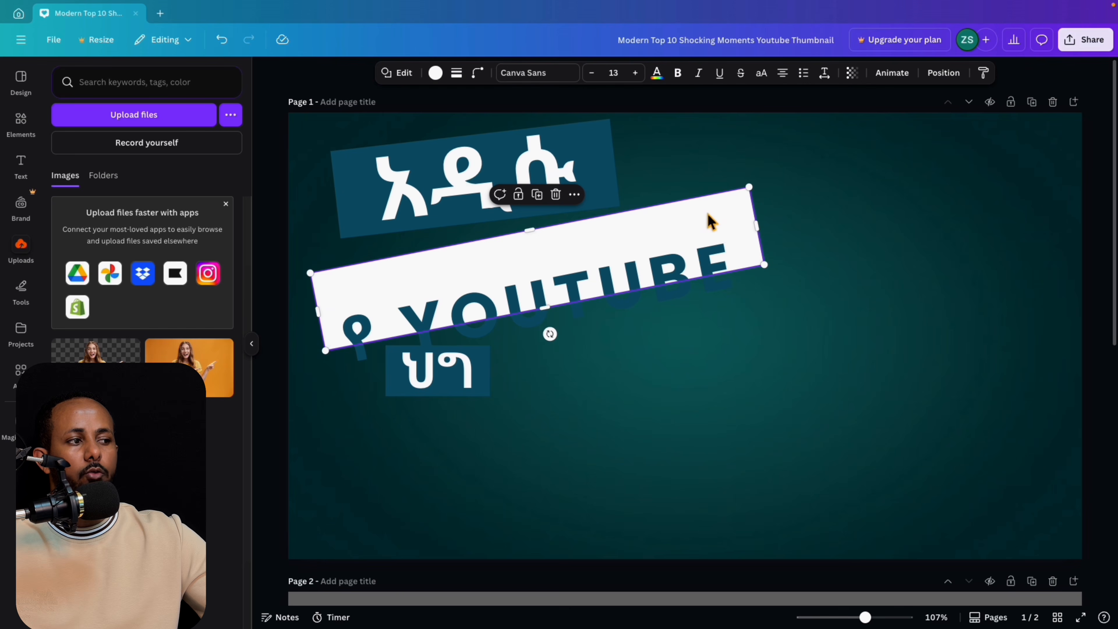
left_click(480, 75)
left_click_drag(435, 127, 481, 132)
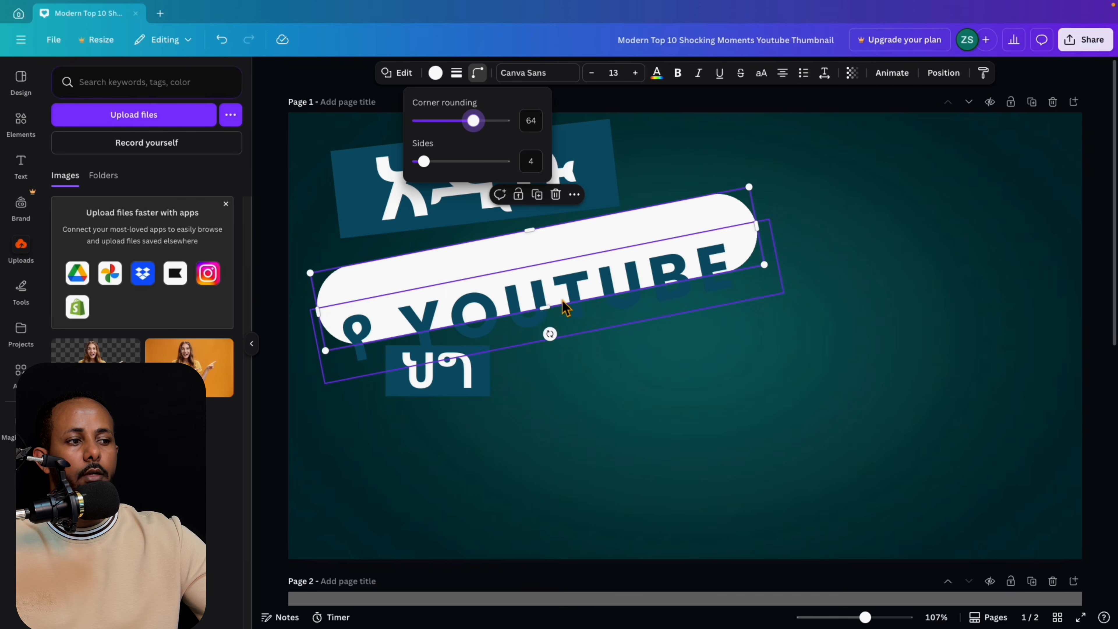
left_click_drag(560, 301, 572, 278)
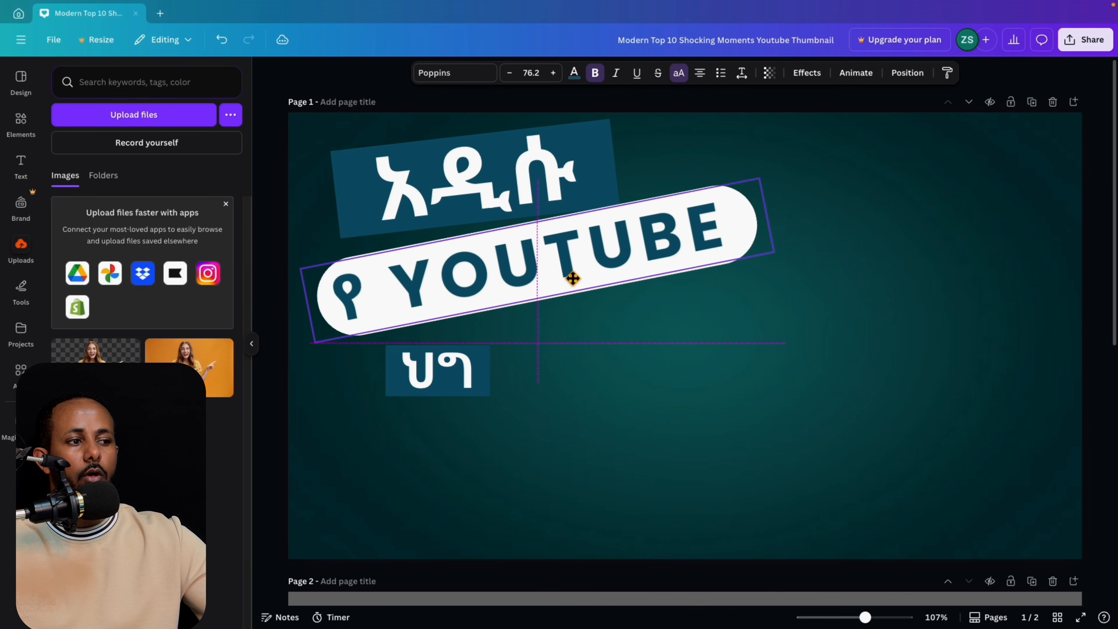
Recolor only the word "YOUTUBE" in the white bar with the vivid crimson document color #fe2c55.
left_click(416, 278)
left_click_drag(409, 280, 755, 239)
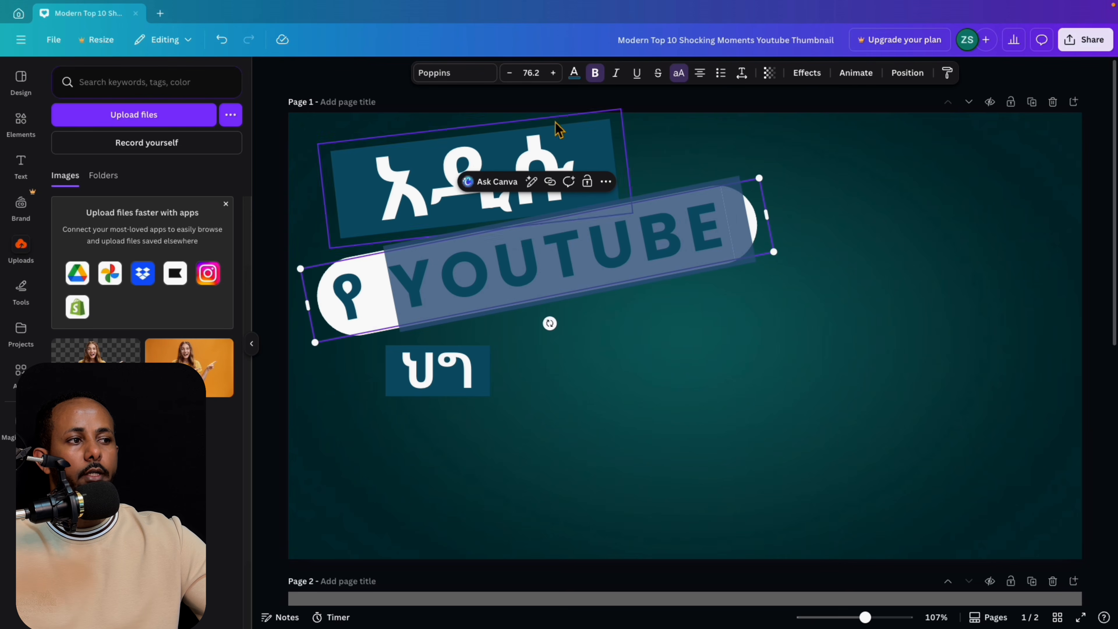
left_click(574, 73)
left_click(196, 159)
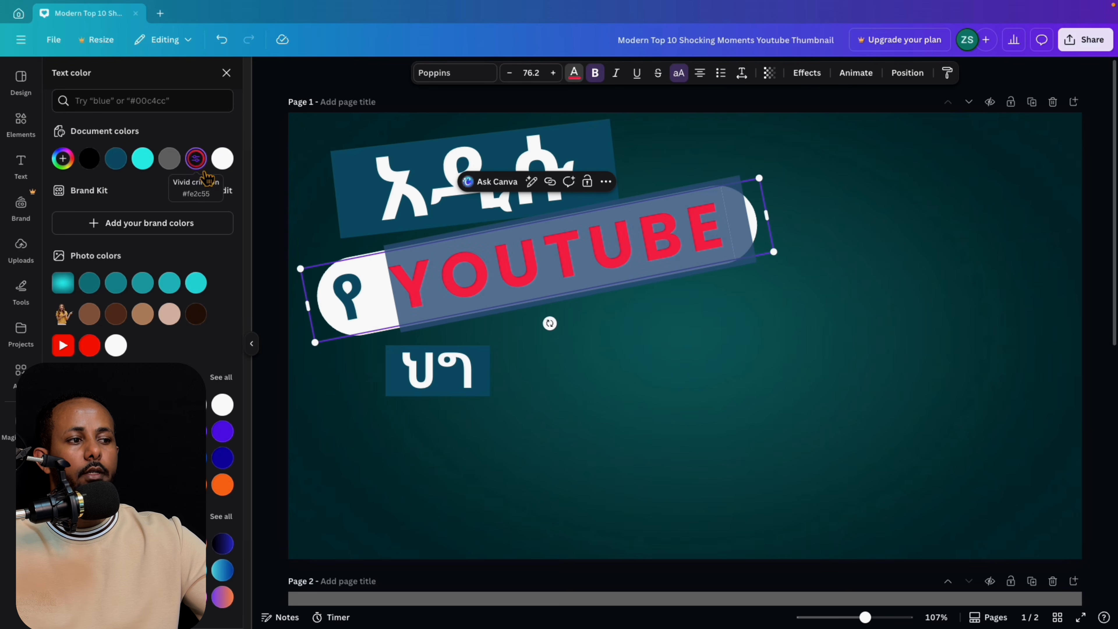
left_click(598, 465)
Round the corners of the blue rectangle behind "ህግ" to 37 and center the text on it again.
left_click(442, 381)
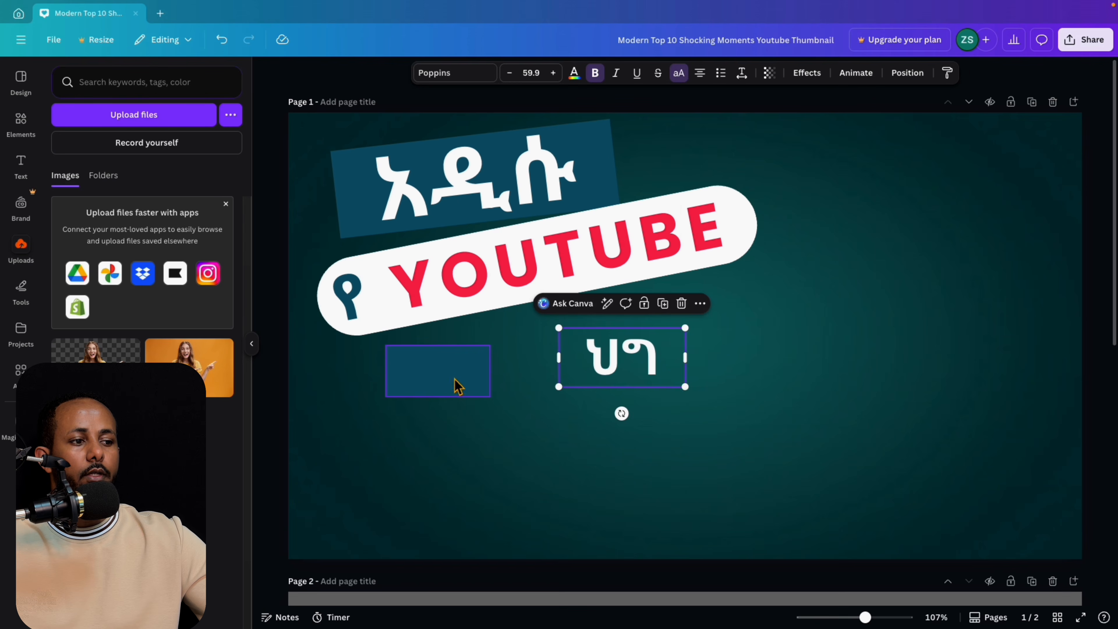
left_click(455, 382)
left_click(477, 73)
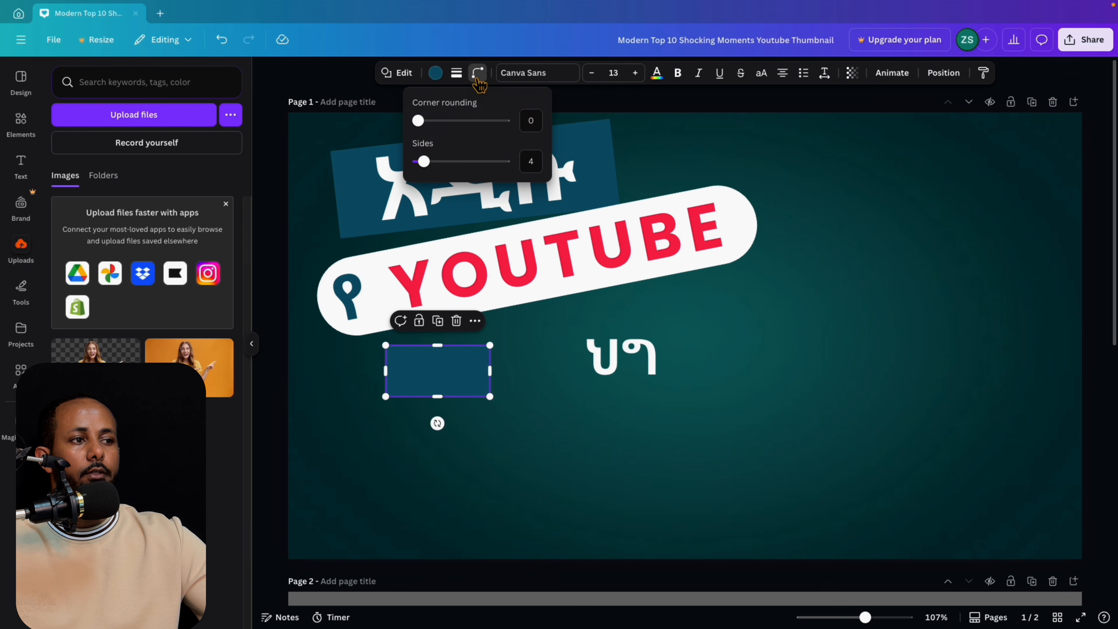
left_click_drag(419, 121, 446, 120)
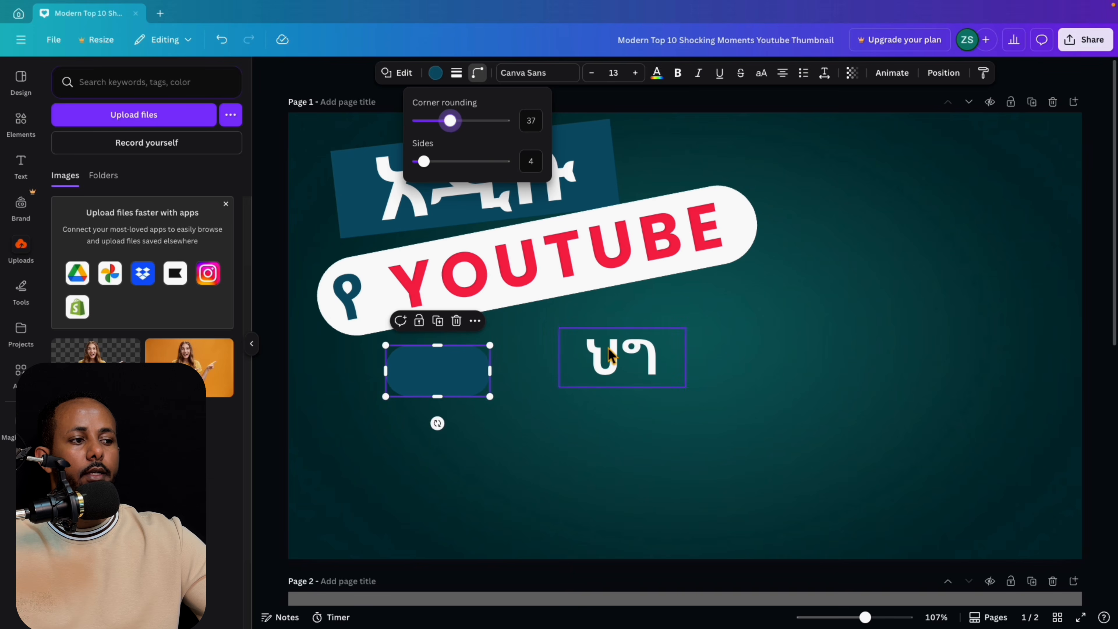
left_click_drag(620, 356, 434, 371)
left_click(454, 445)
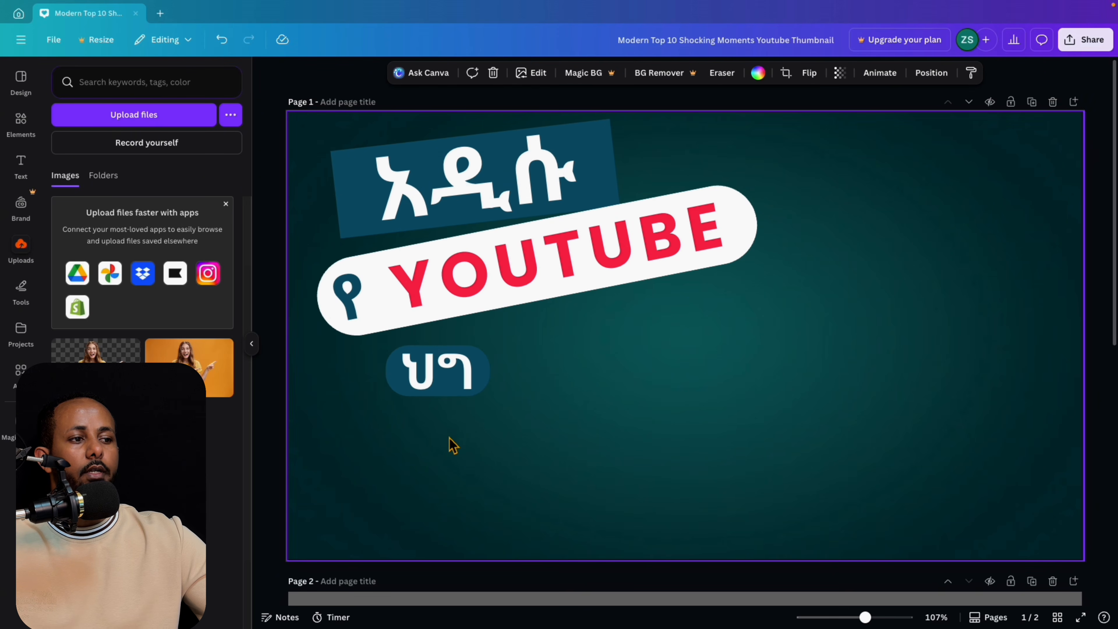
Group all the title texts with their background shapes and move the group slightly down and right.
left_click_drag(507, 460, 366, 190)
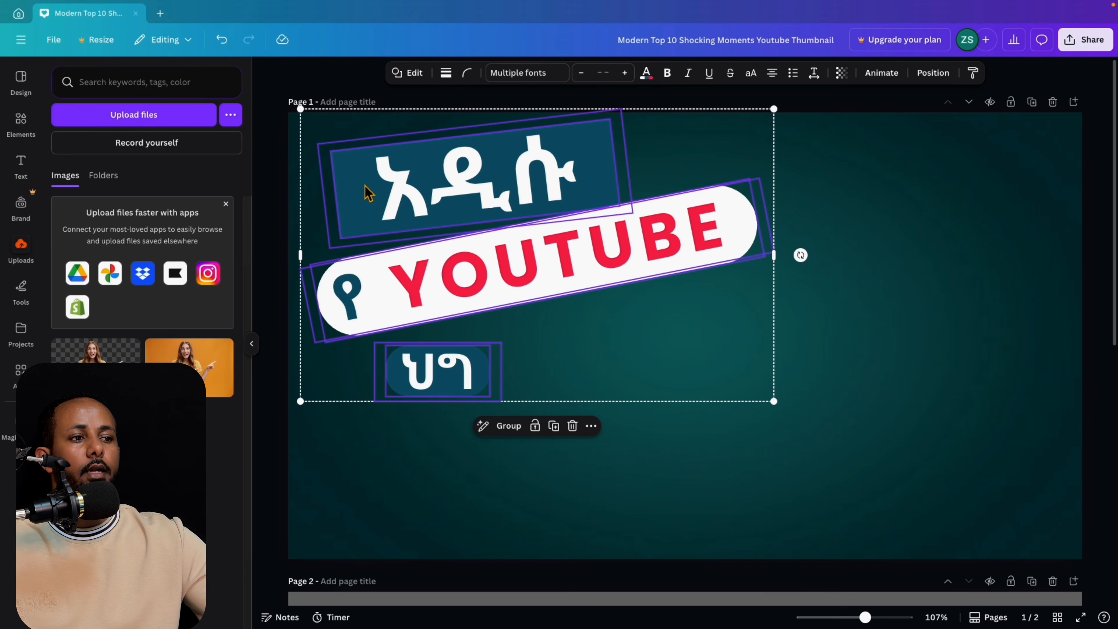
left_click(509, 426)
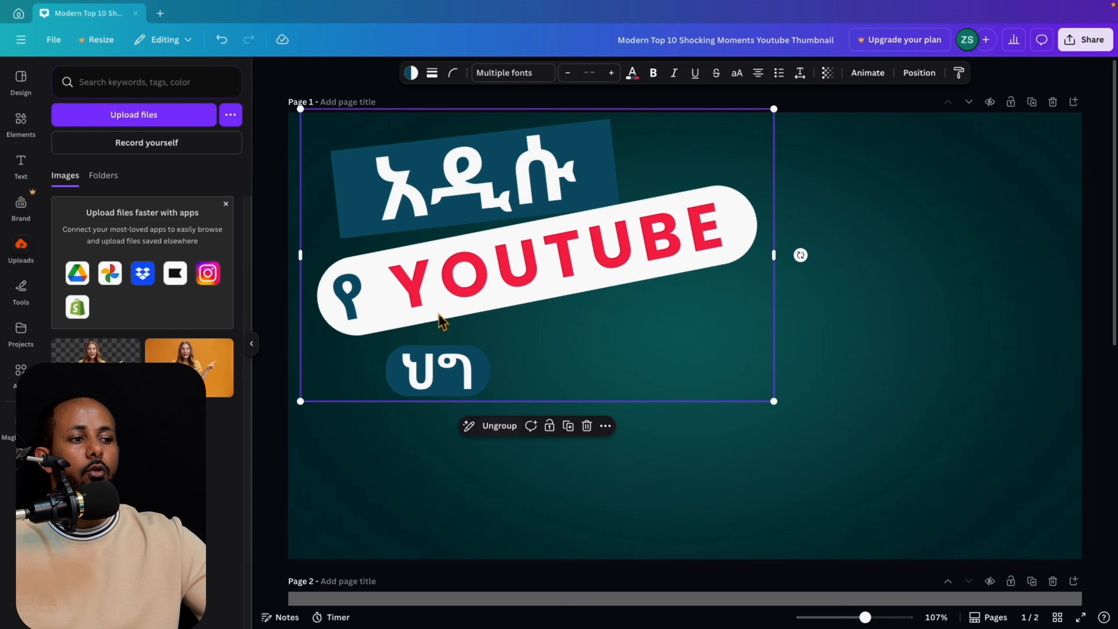
left_click_drag(442, 320, 453, 355)
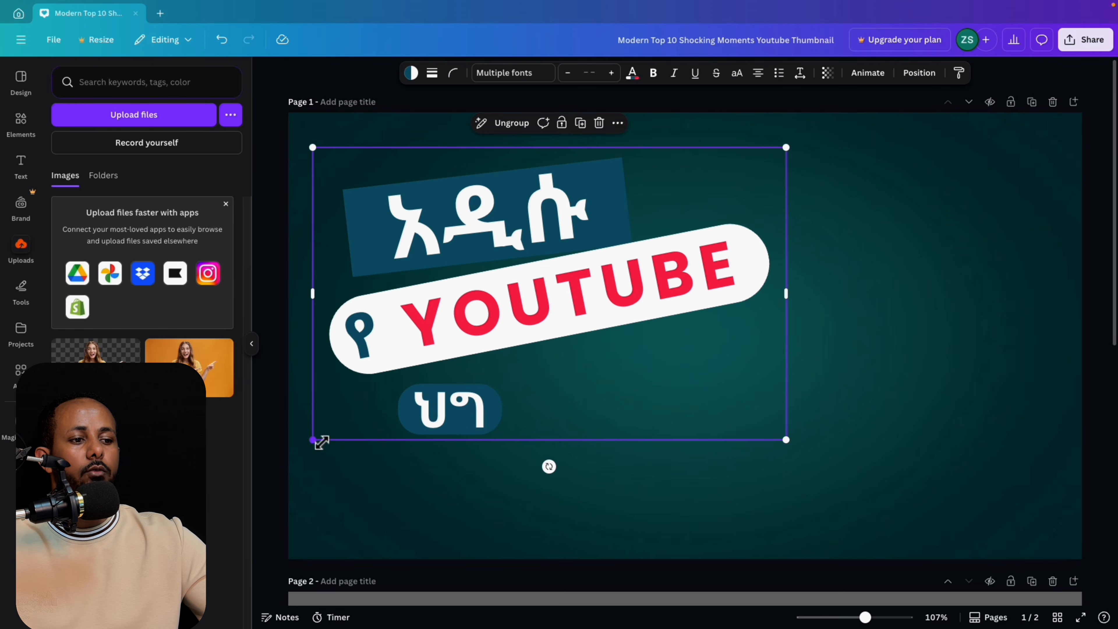
Enlarge the grouped title, try tilting it more steeply, and reposition it over the left part of page 1.
left_click_drag(313, 441, 257, 477)
left_click_drag(471, 402, 516, 376)
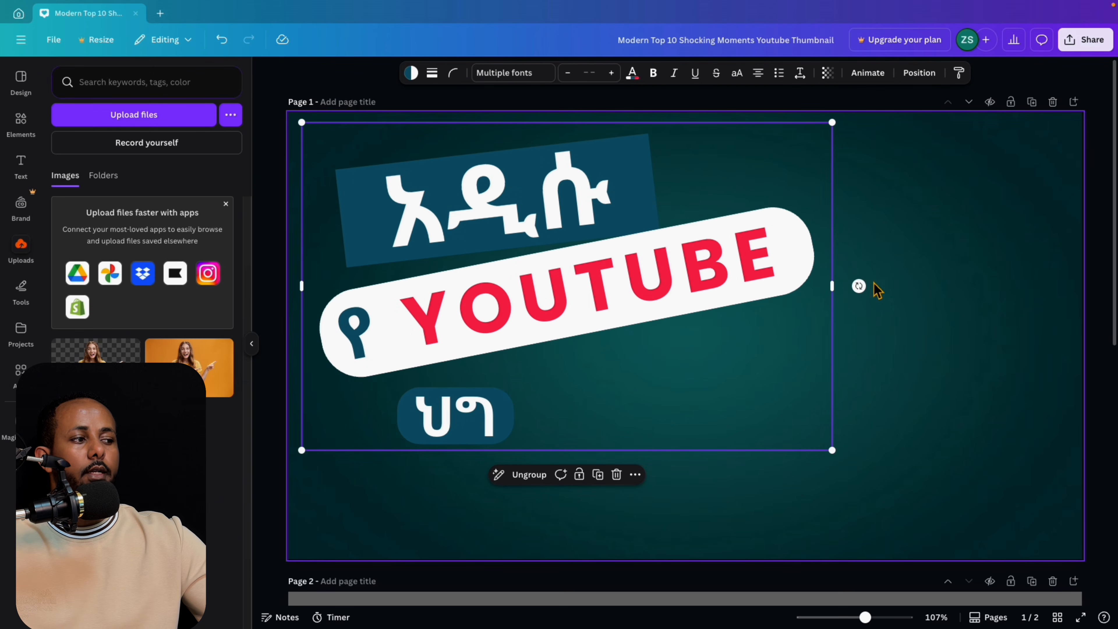
left_click_drag(859, 293, 863, 240)
left_click_drag(768, 352, 754, 342)
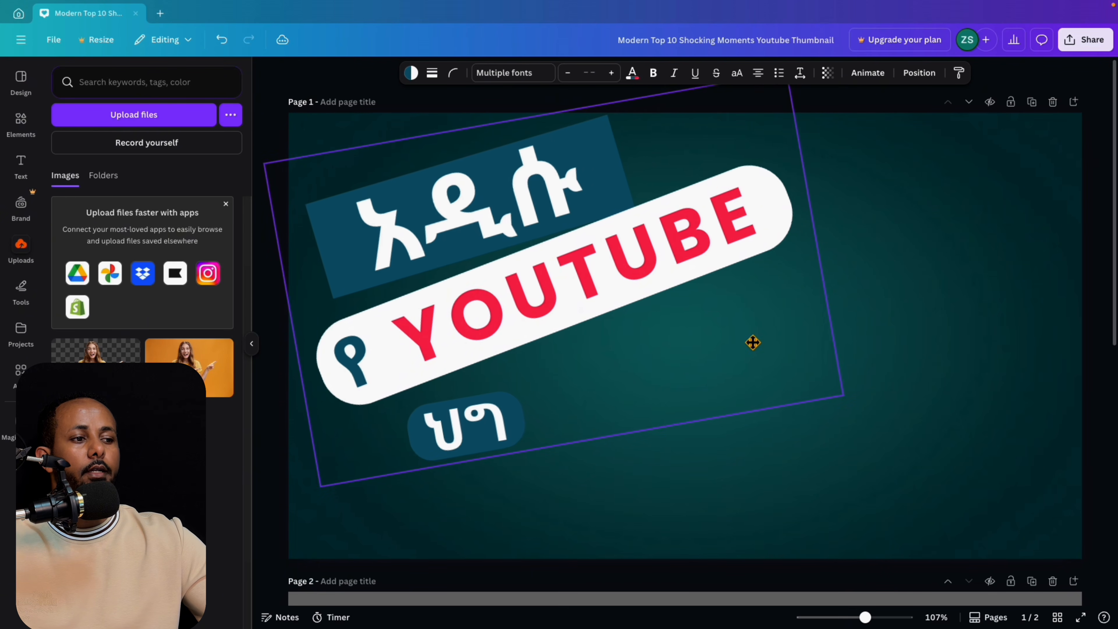
Move the woman cutout onto the right side of the page and place the title group beneath it in the layer order.
left_click(969, 354)
left_click_drag(970, 359, 704, 364)
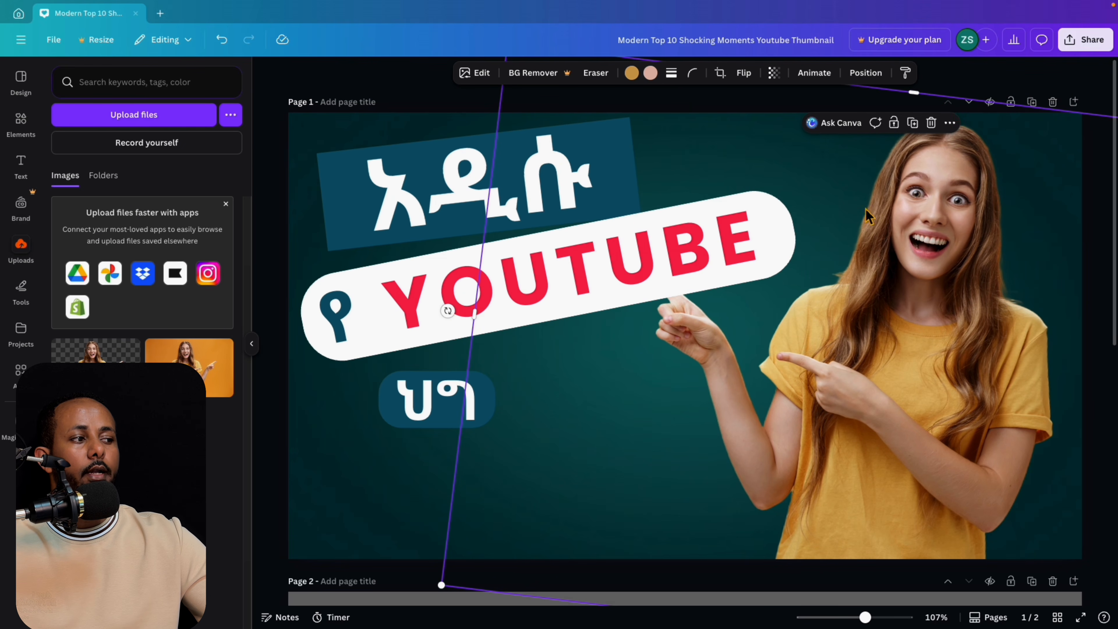
right_click(861, 194)
mouse_move(906, 360)
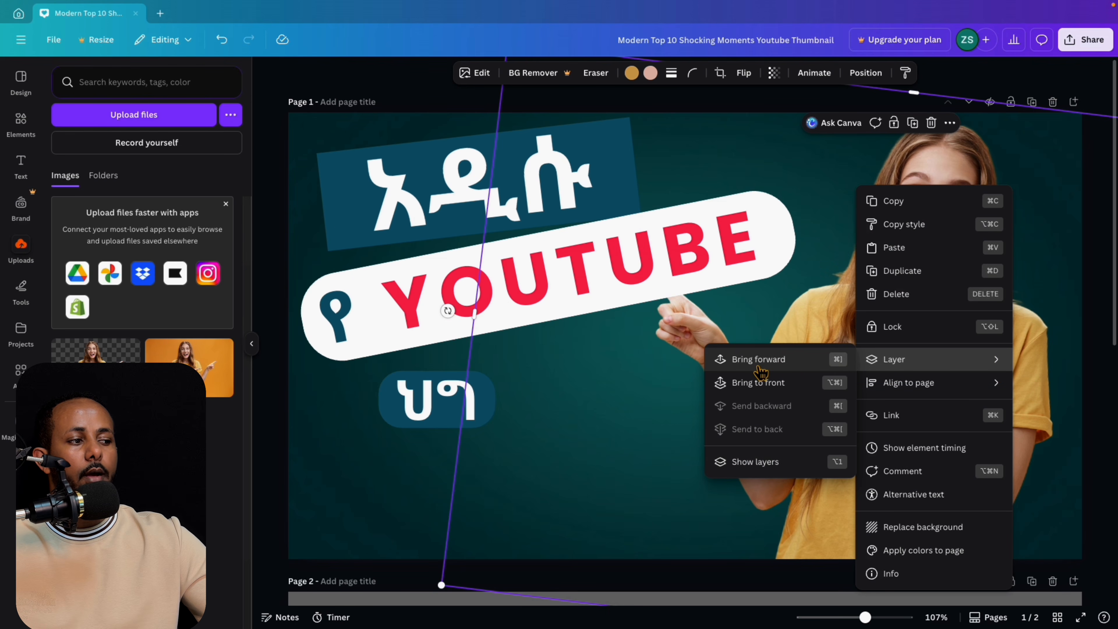
left_click(756, 463)
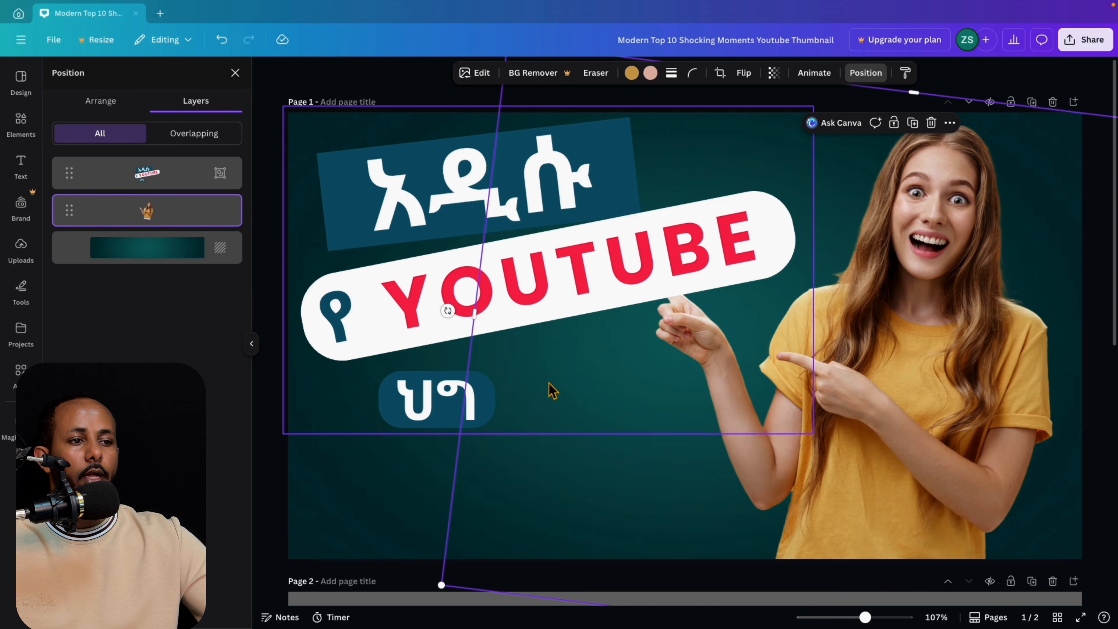
left_click(149, 188)
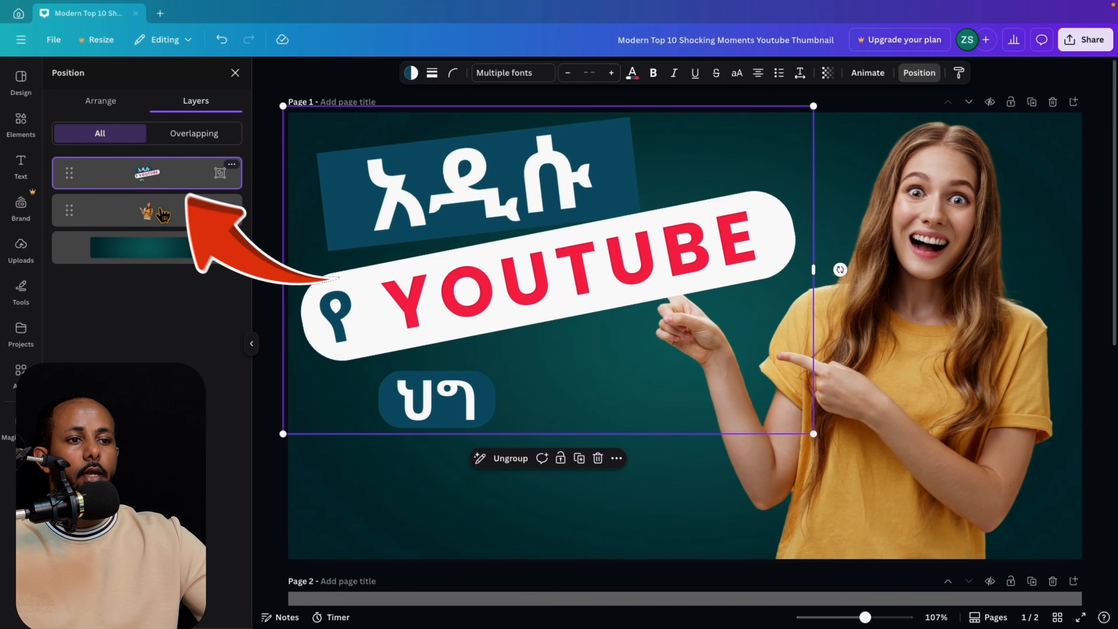
left_click(166, 225)
left_click_drag(149, 176, 147, 238)
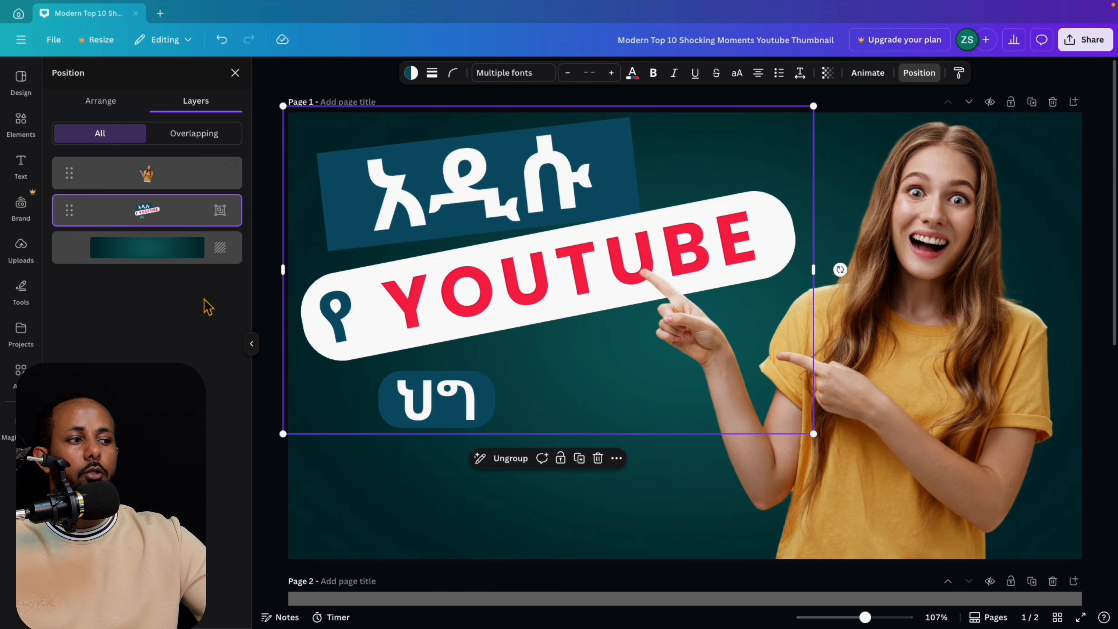
left_click(396, 513)
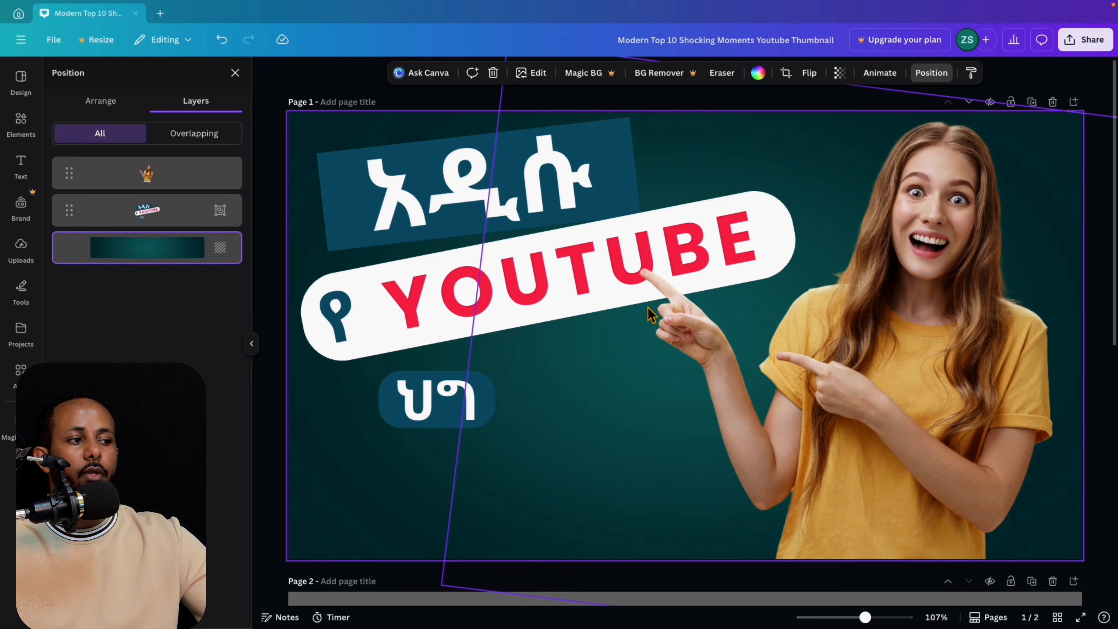
Undo the layer reordering and redo it.
left_click(221, 40)
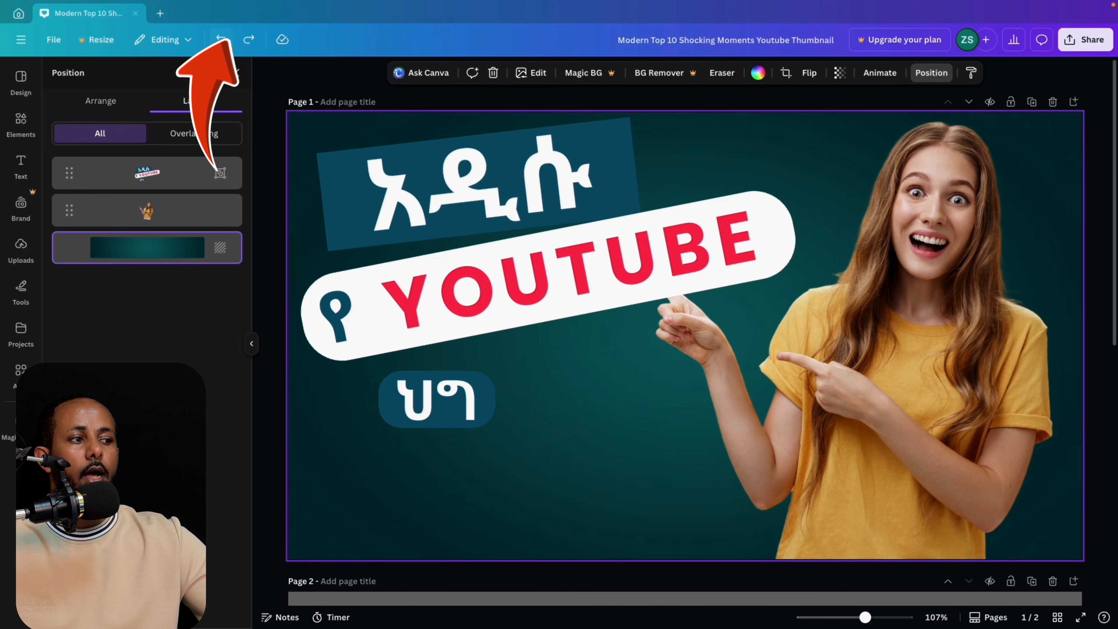
left_click(248, 40)
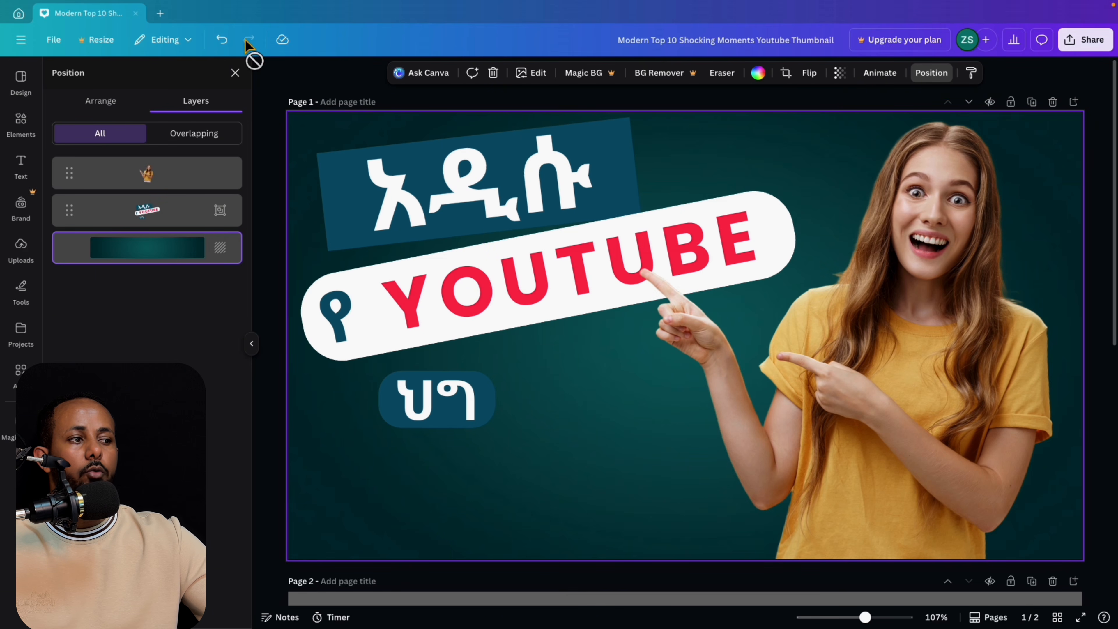
Adjust the woman photo with temperature 28 and brightness -24, raise its contrast, and fine-tune the remaining light settings.
left_click(911, 357)
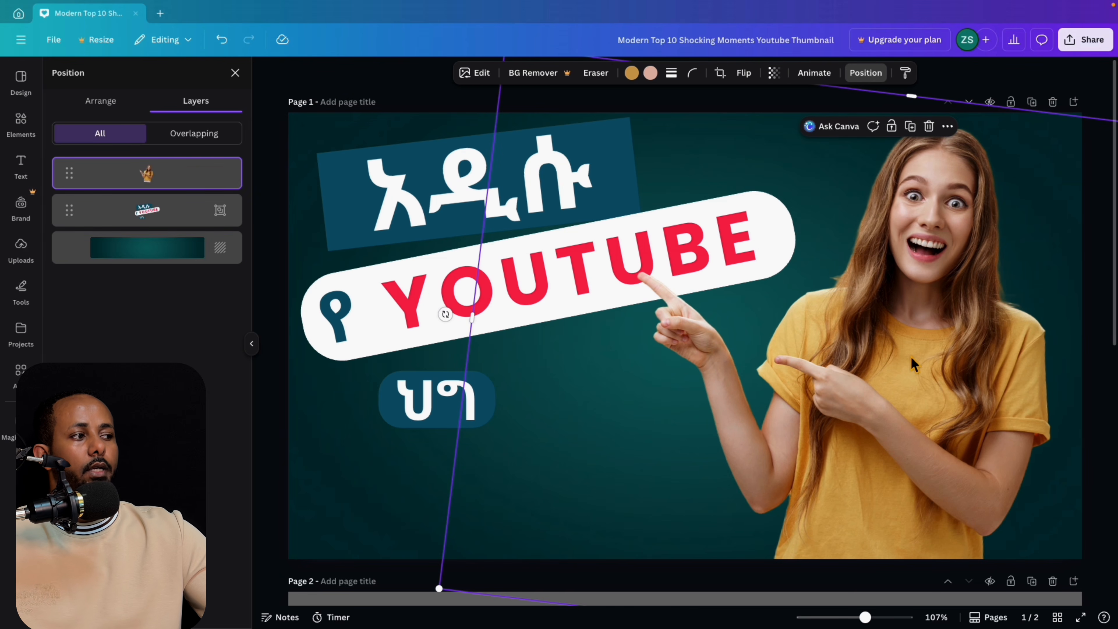
left_click(484, 75)
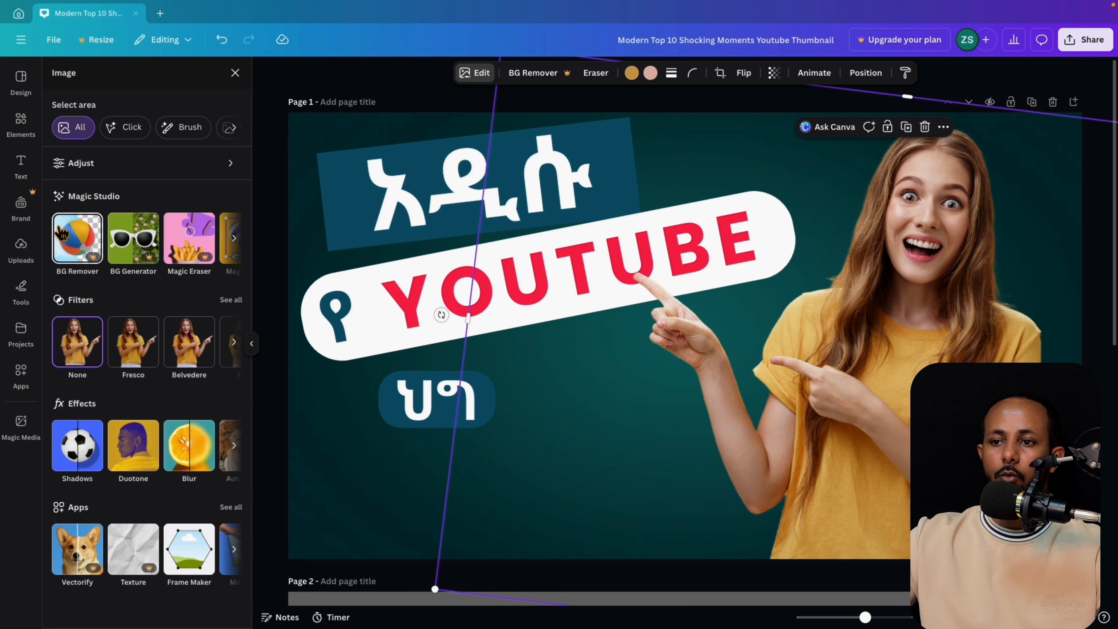
left_click(136, 169)
mouse_move(127, 225)
left_mouse_down()
mouse_move(170, 229)
mouse_move(148, 229)
left_mouse_up()
left_click_drag(126, 339, 132, 398)
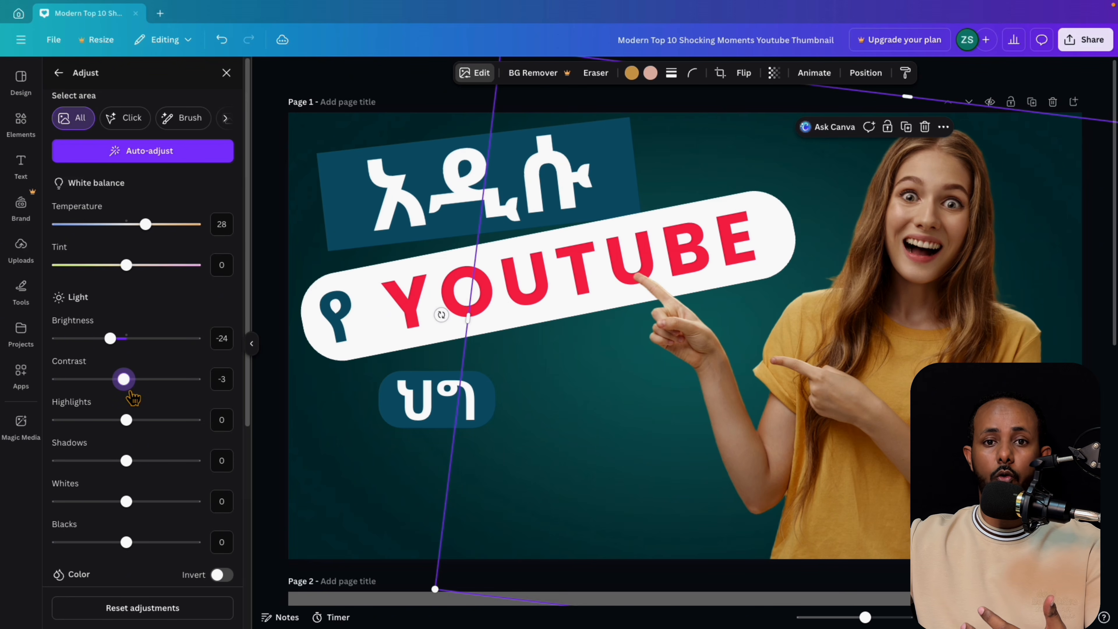
left_click_drag(125, 380, 145, 380)
left_click_drag(128, 421, 127, 459)
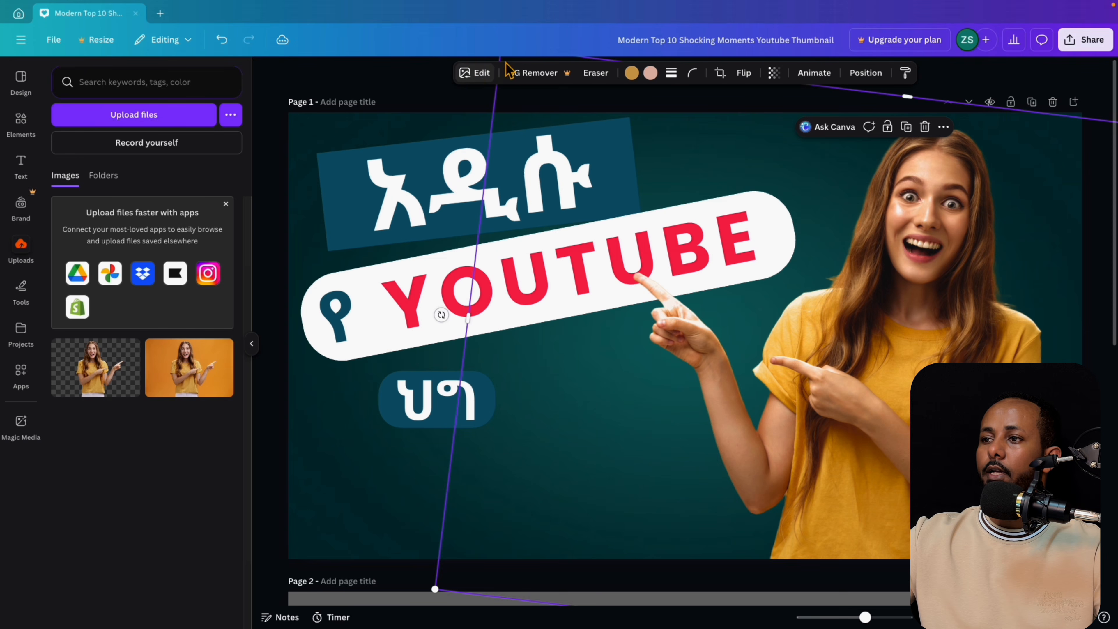
Apply an Outline shadow of size 5 to the woman cutout, trying white #FFFDFD before setting its color to #240707.
left_click(482, 73)
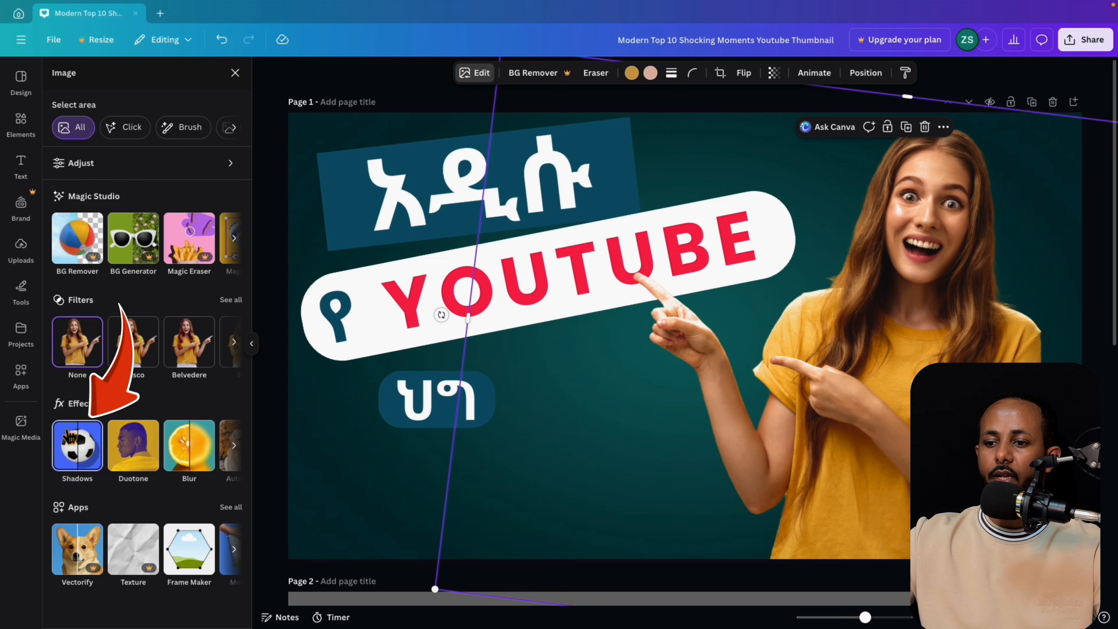
left_click(79, 459)
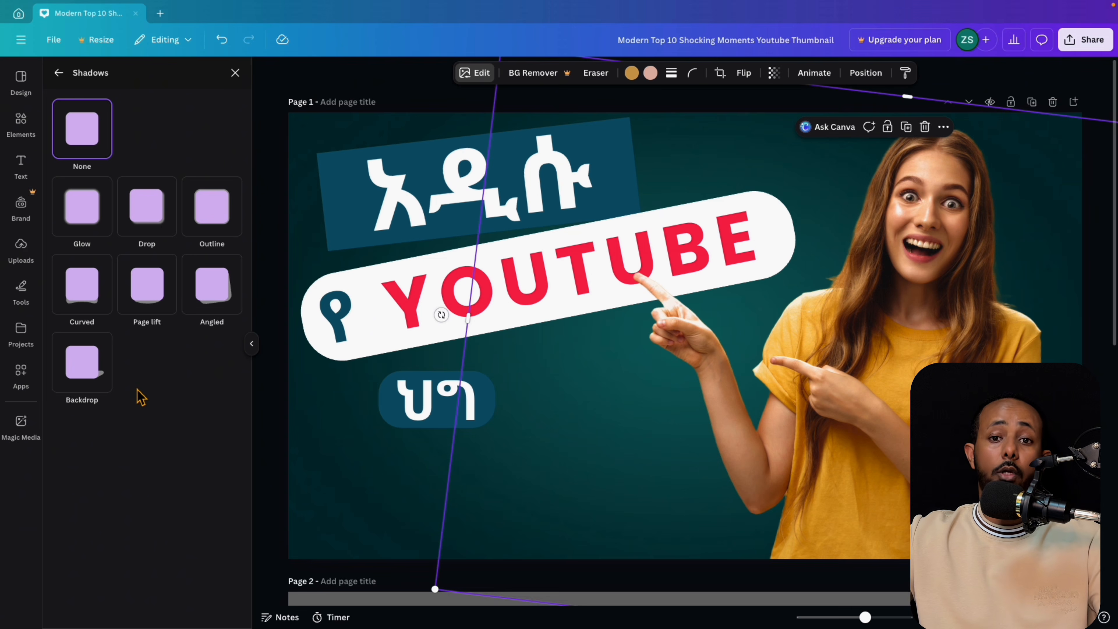
left_click(226, 216)
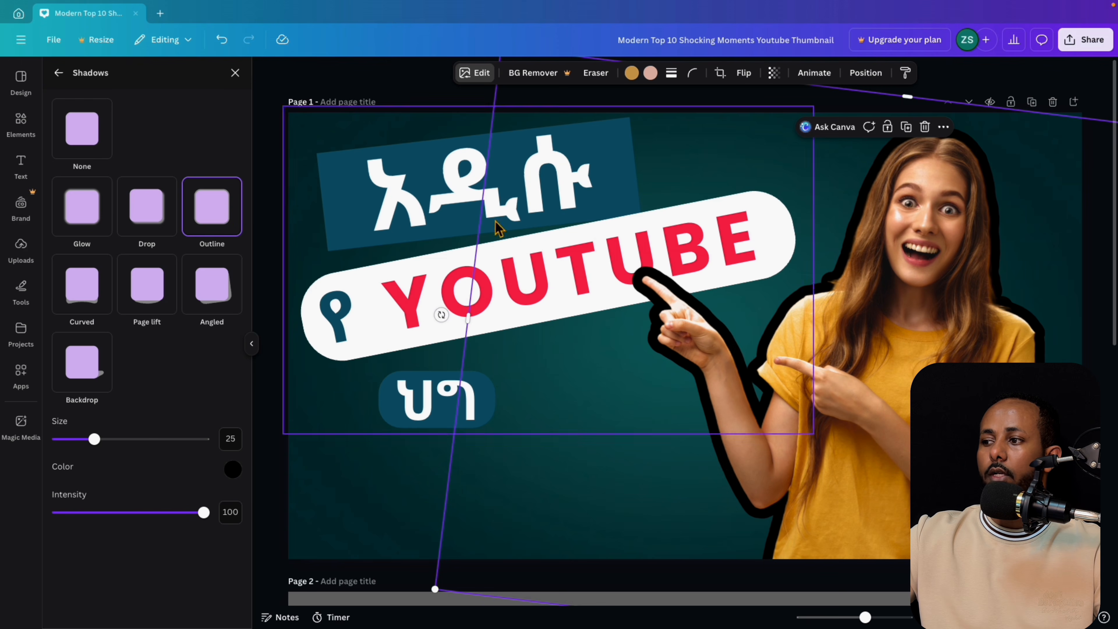
left_click(232, 469)
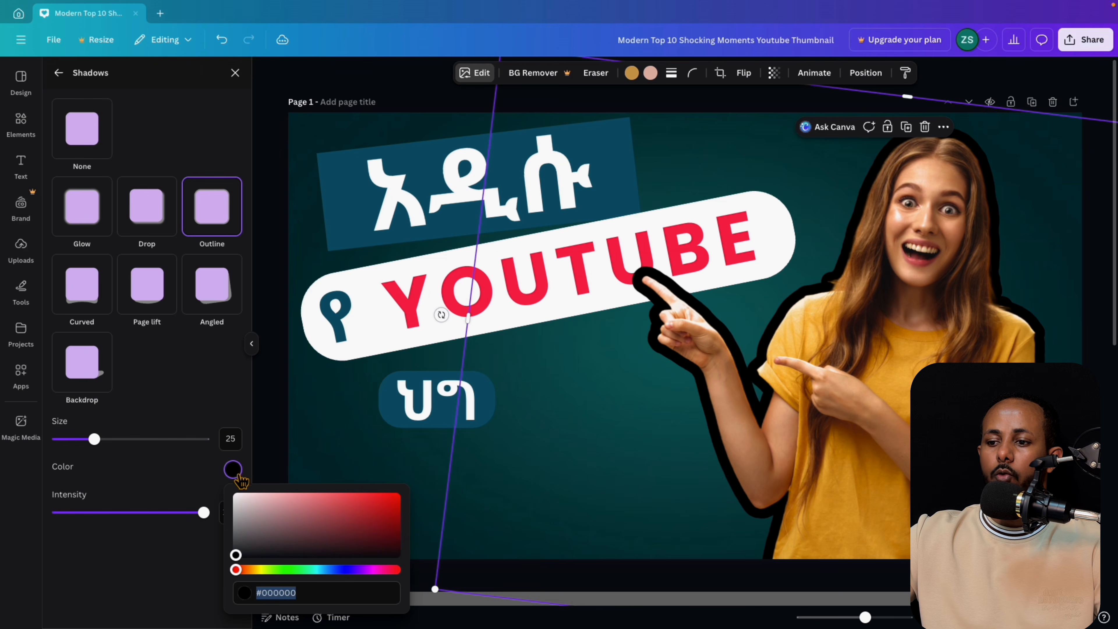
left_click_drag(237, 556, 236, 495)
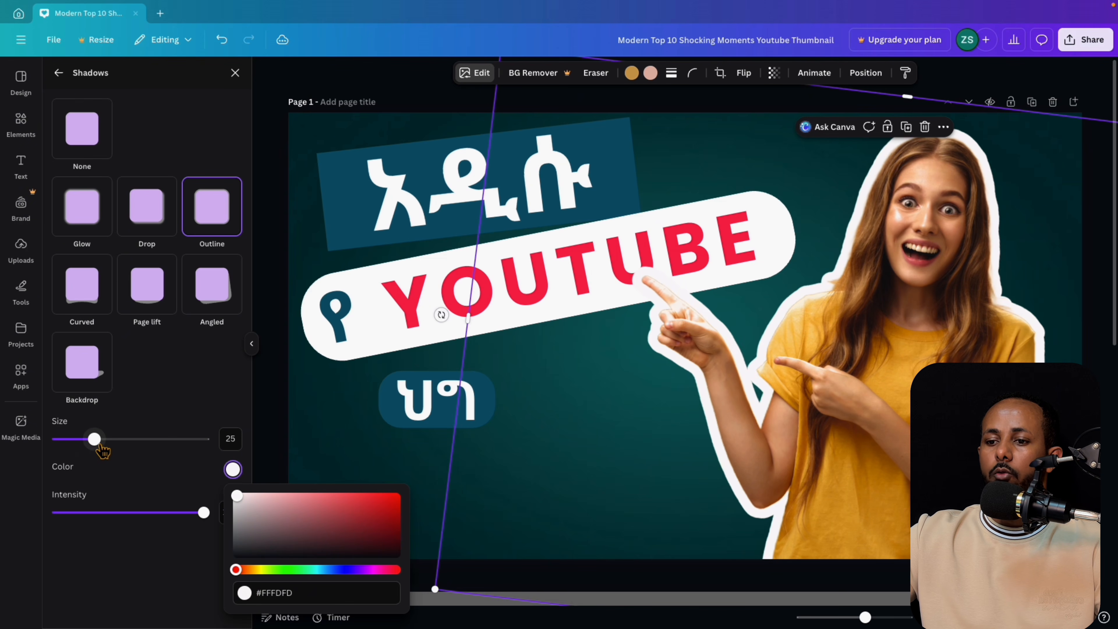
left_click_drag(94, 438, 65, 439)
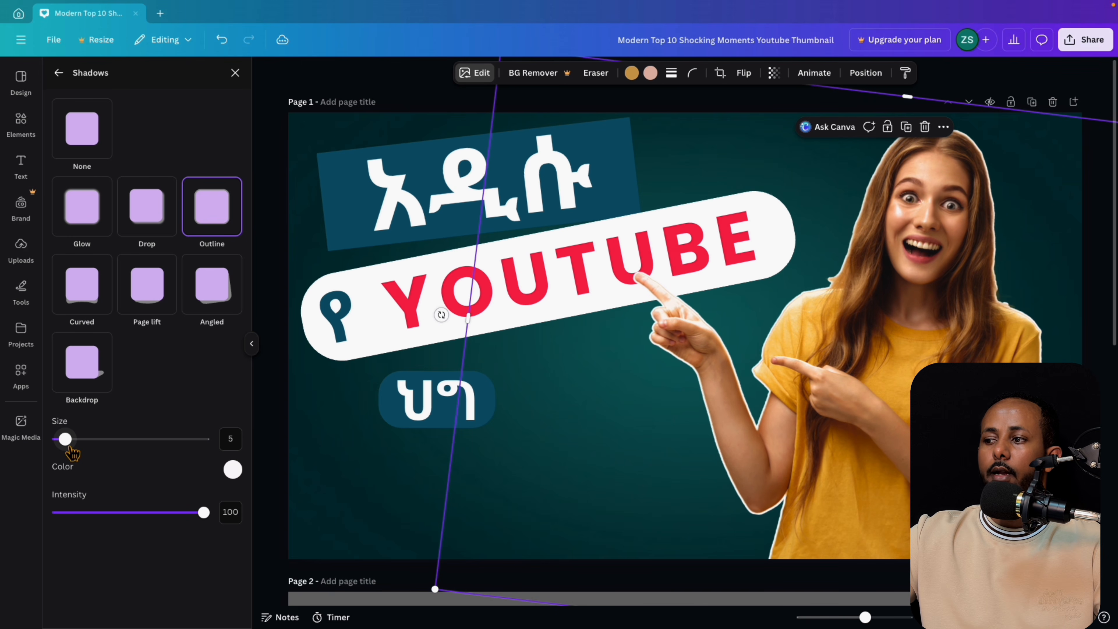
left_click(233, 469)
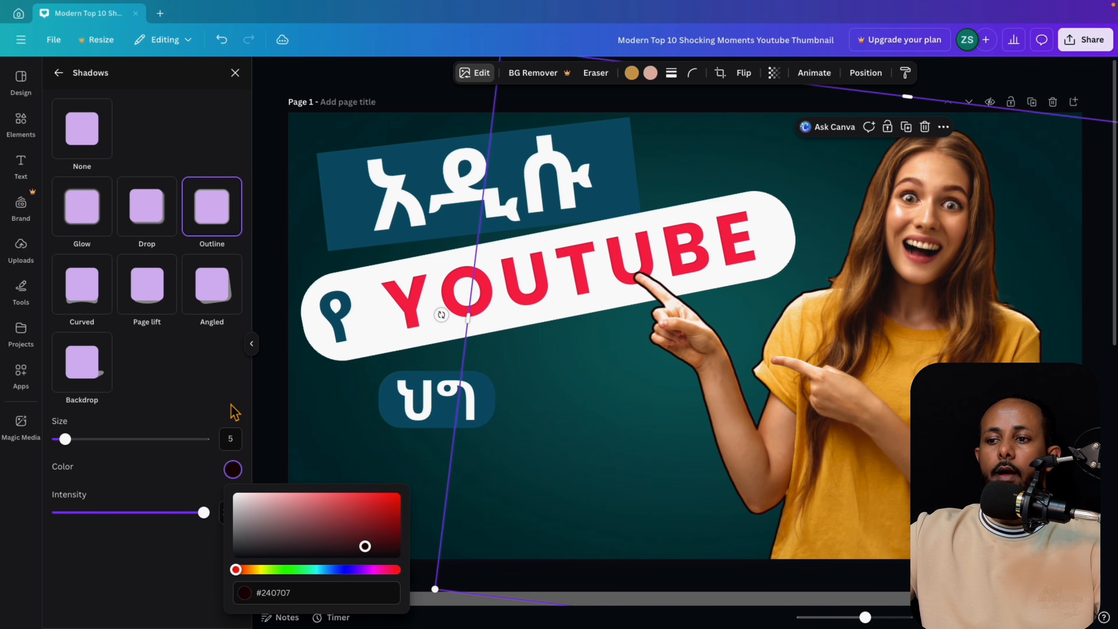
Try the Glow shadow on the woman cutout, replace it with a Drop shadow, and adjust its angle and distance.
left_click(91, 217)
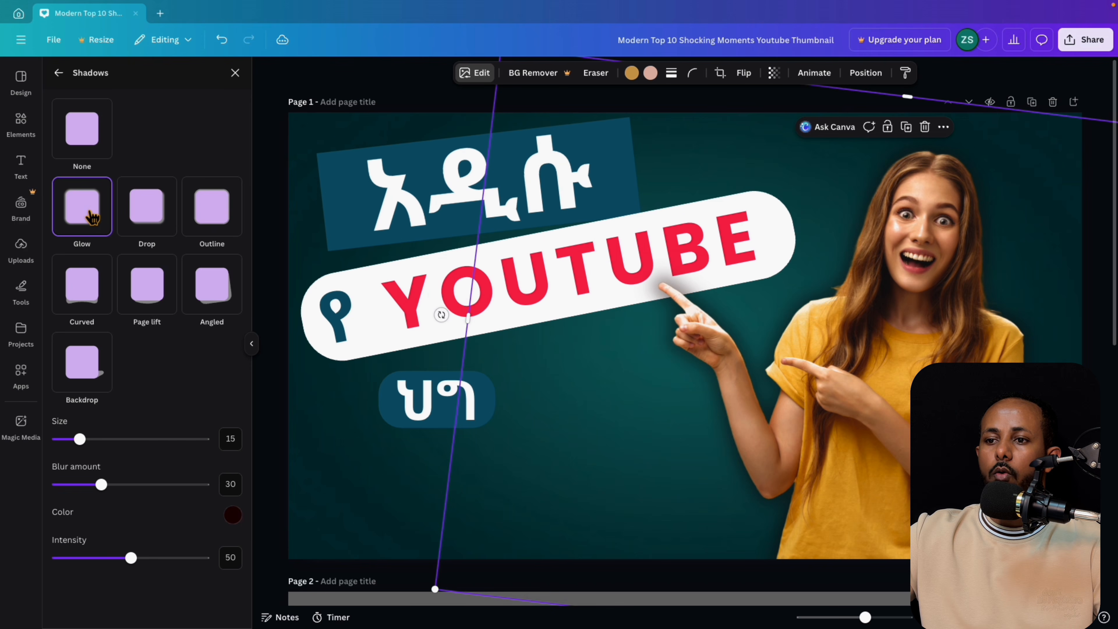
left_click(152, 215)
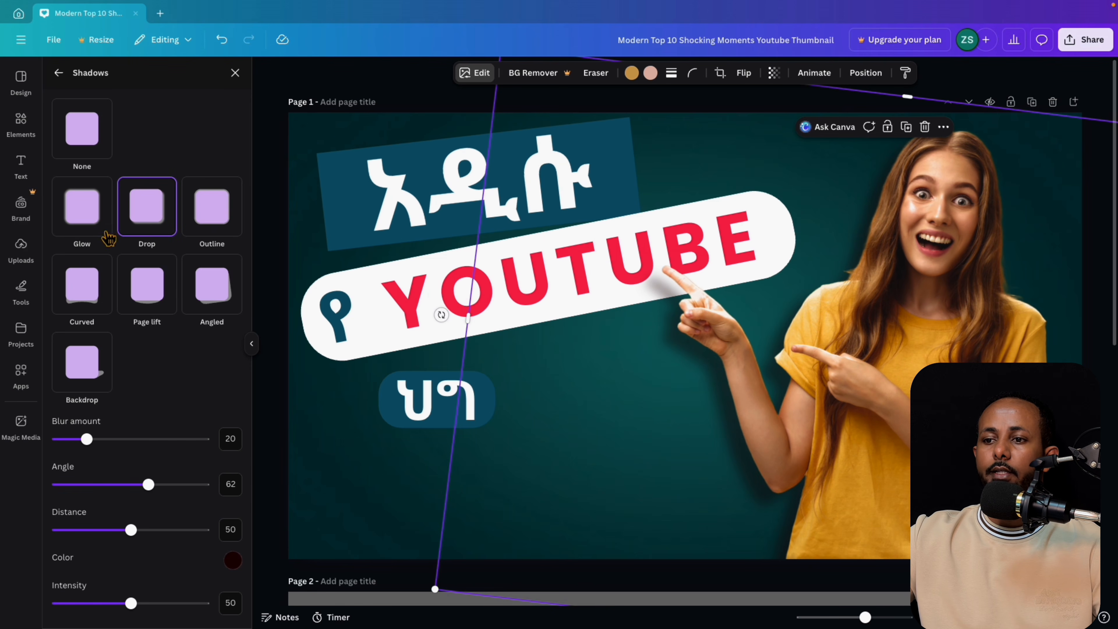
left_click(165, 485)
left_click_drag(141, 531, 147, 541)
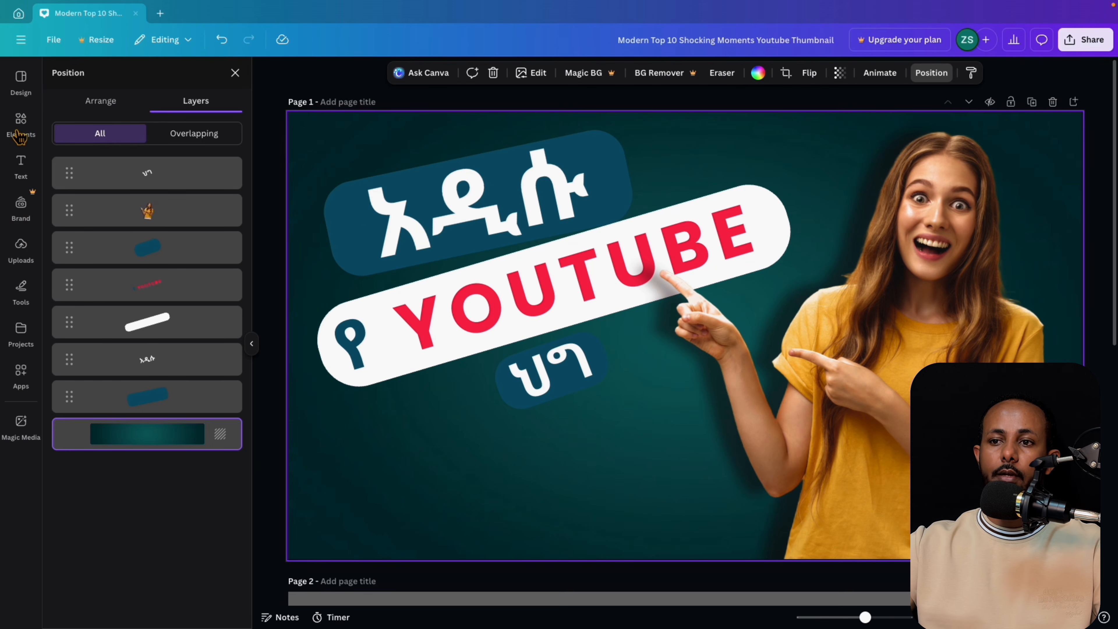
Search the elements for "shadow" and list all the matching graphics.
left_click(19, 137)
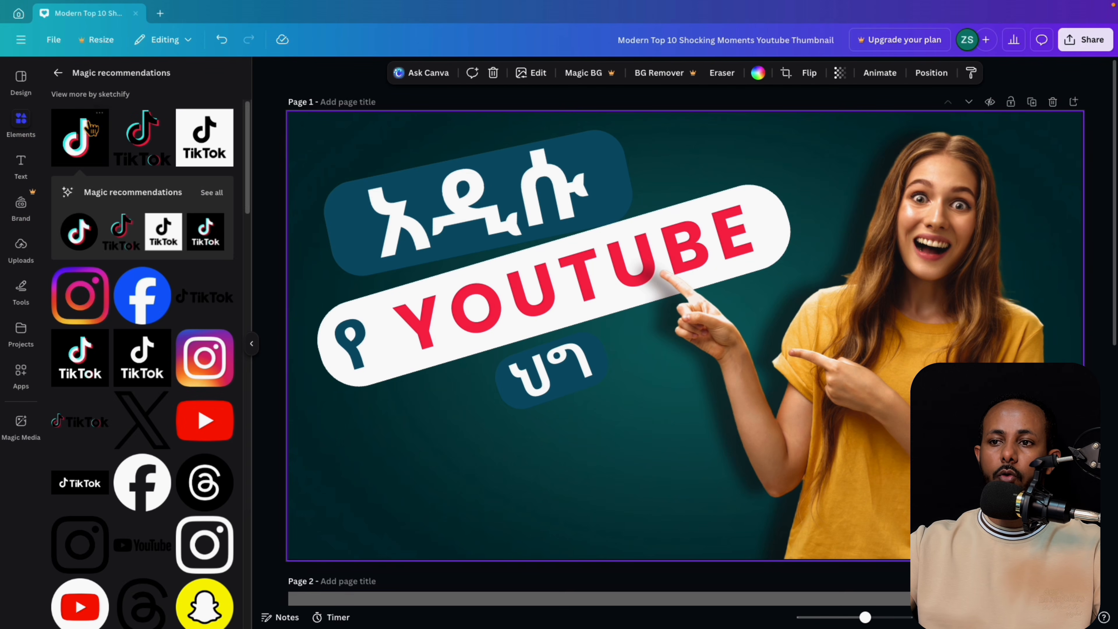
left_click(62, 79)
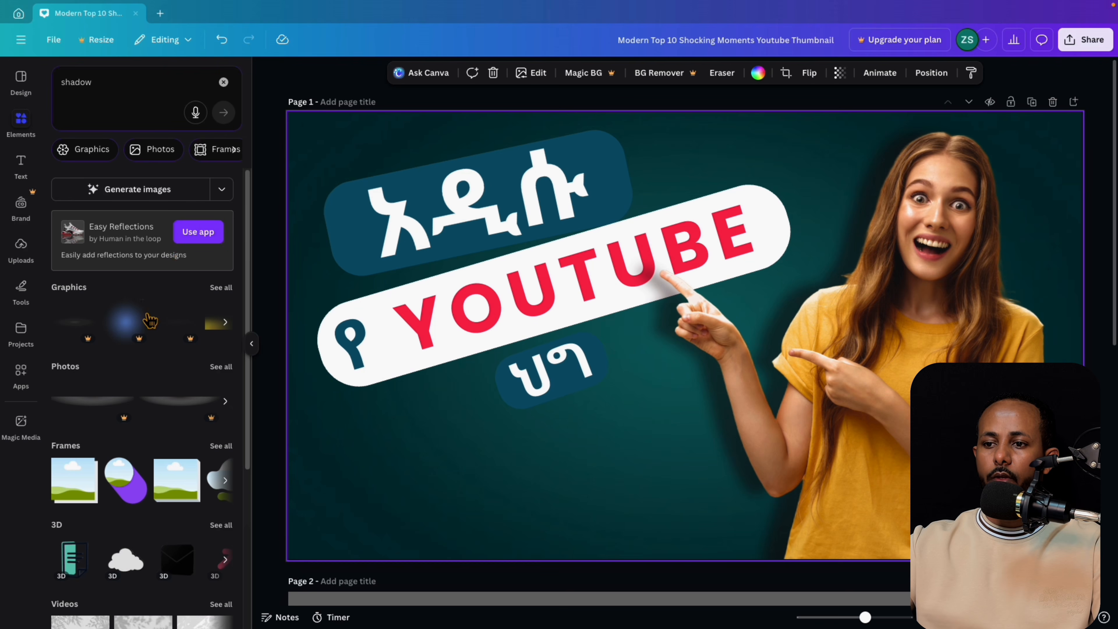
scroll(198, 335, "down", 1)
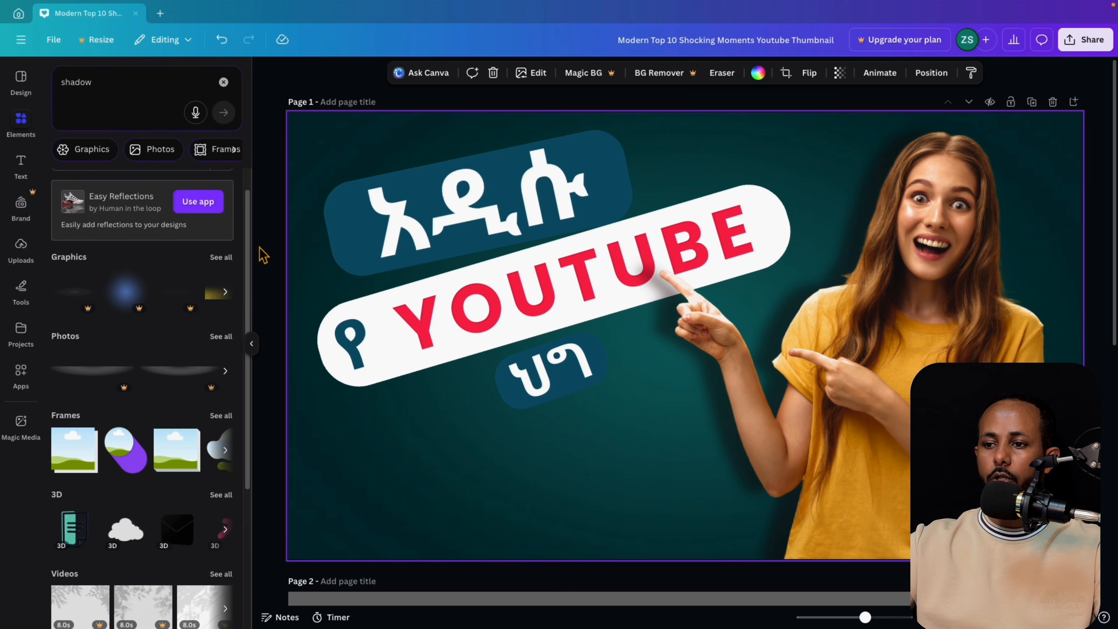
left_click(228, 260)
scroll(162, 366, "down", 5)
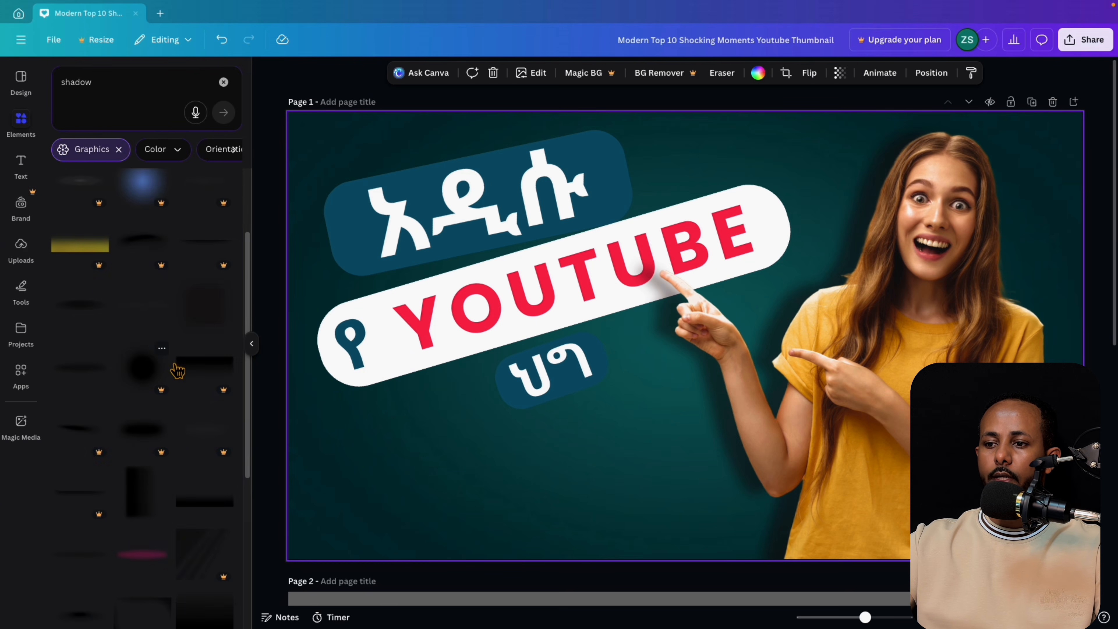
Add the black fading shadow graphic to page 1, enlarge it, and position it along the page's bottom edge.
scroll(154, 360, "up", 3)
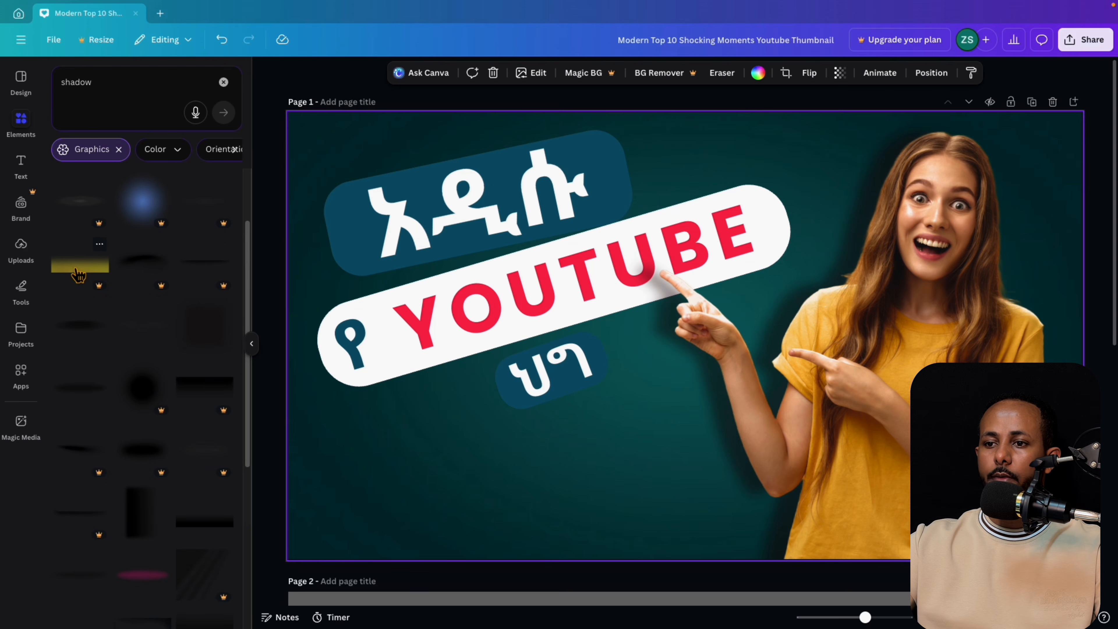
scroll(158, 325, "down", 6)
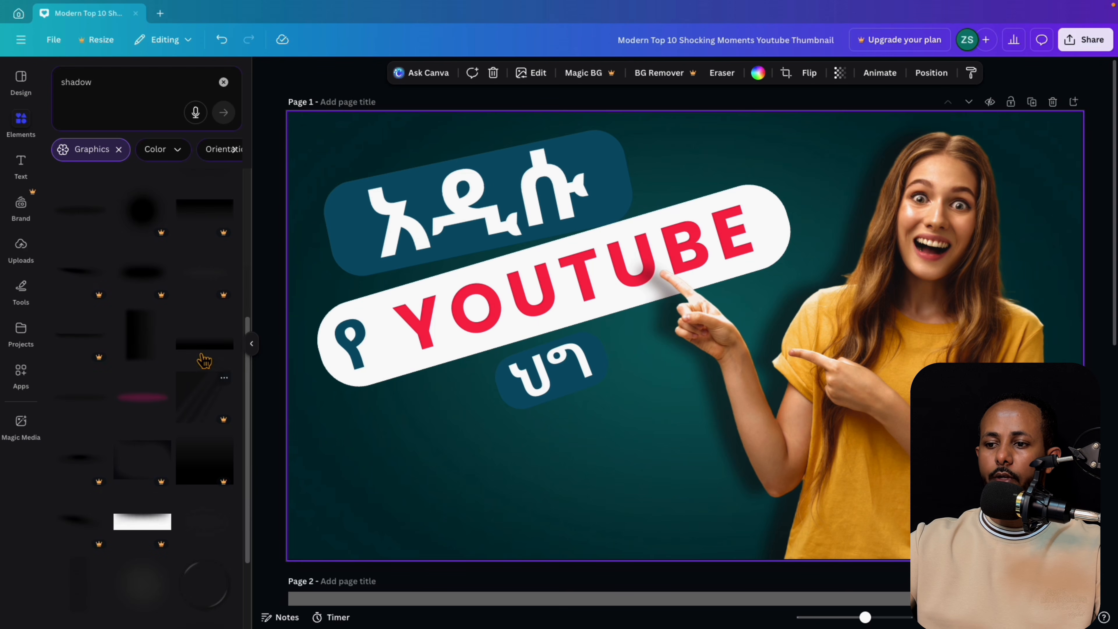
left_click_drag(207, 345, 558, 391)
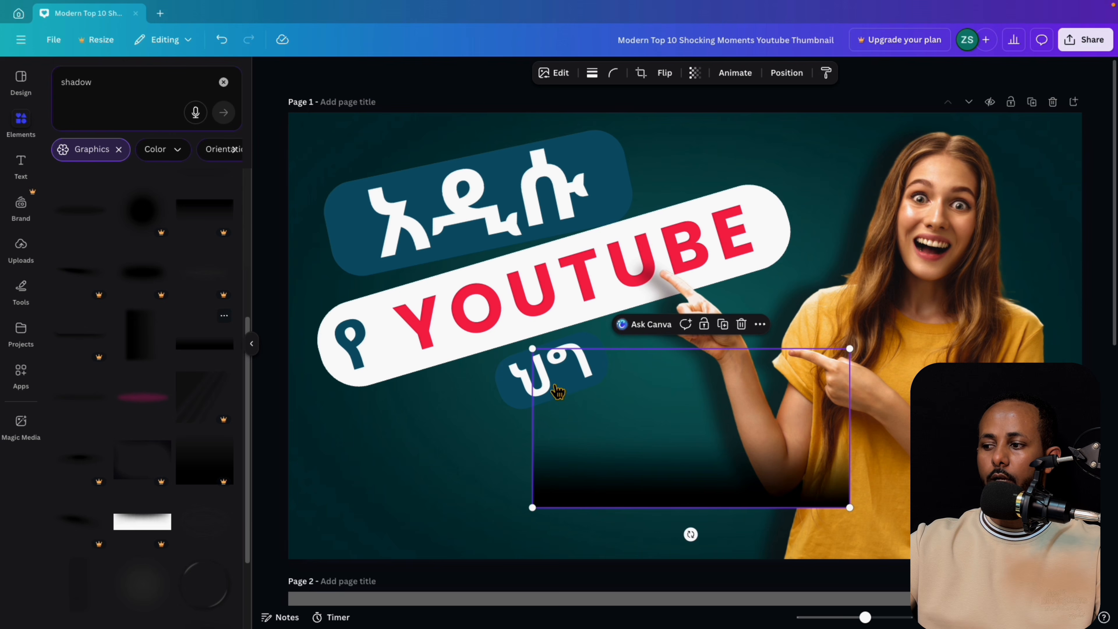
left_click_drag(533, 349, 242, 115)
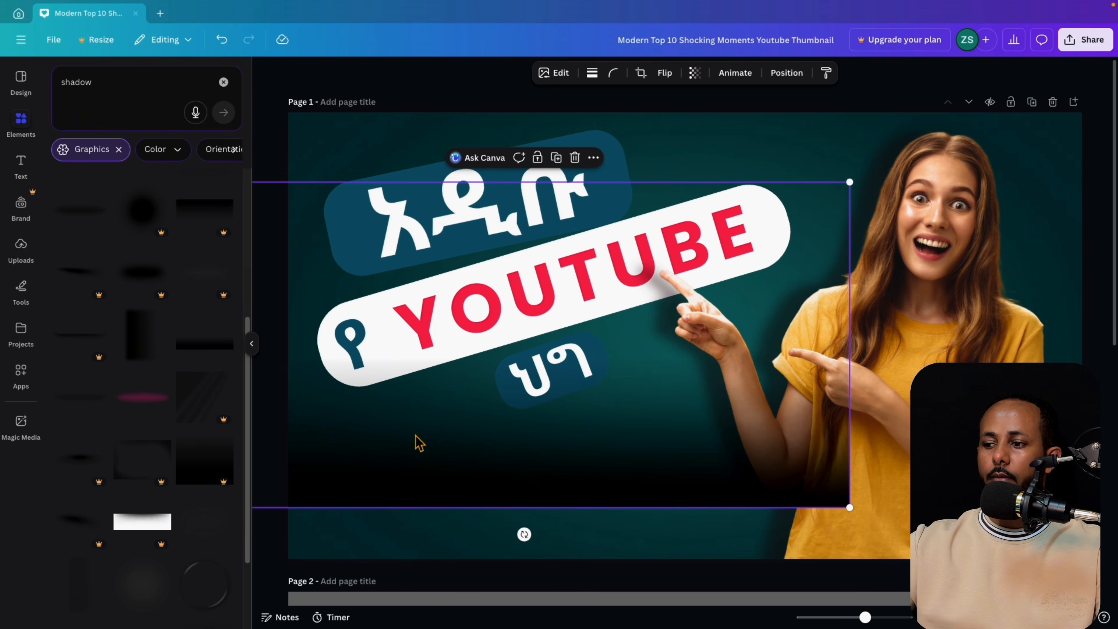
left_click_drag(429, 463, 581, 502)
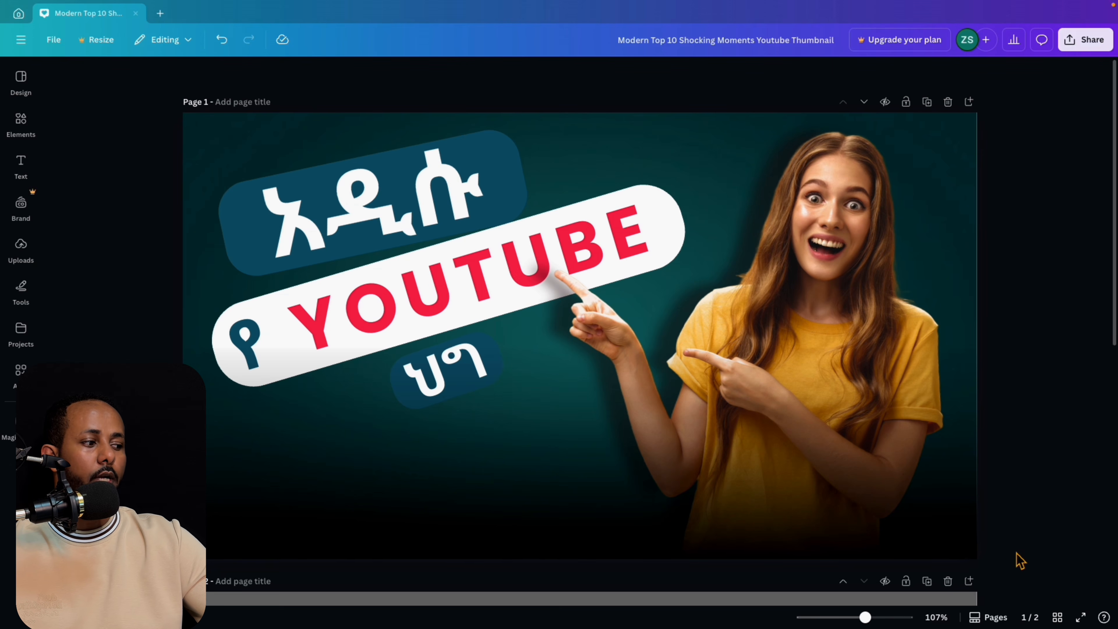
Preview the thumbnail in full screen.
left_click(1082, 617)
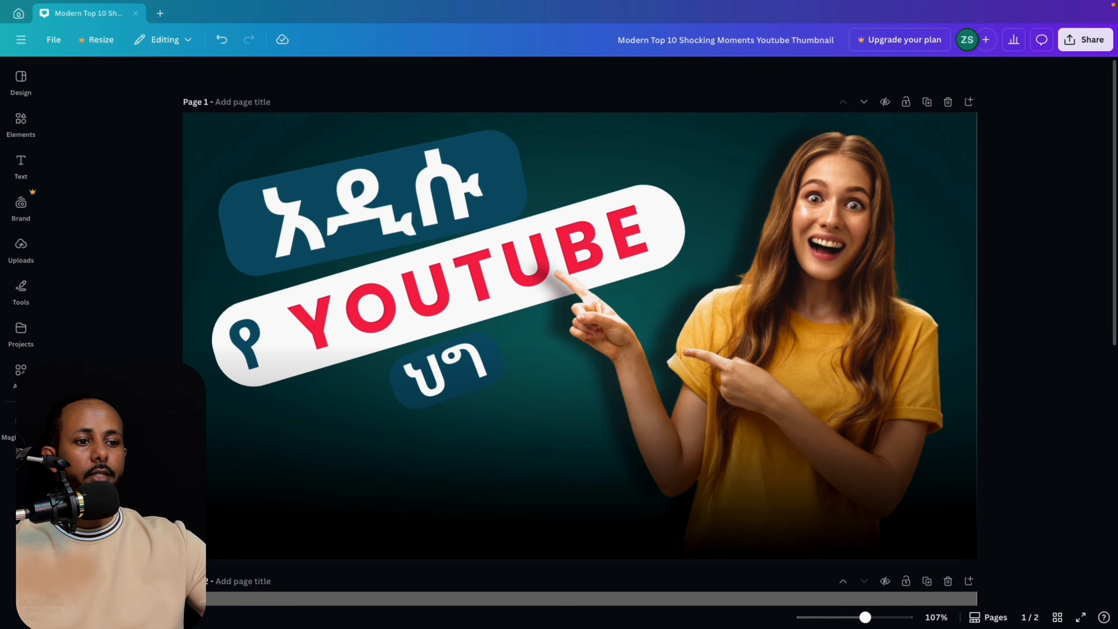
scroll(269, 469, "down", 5)
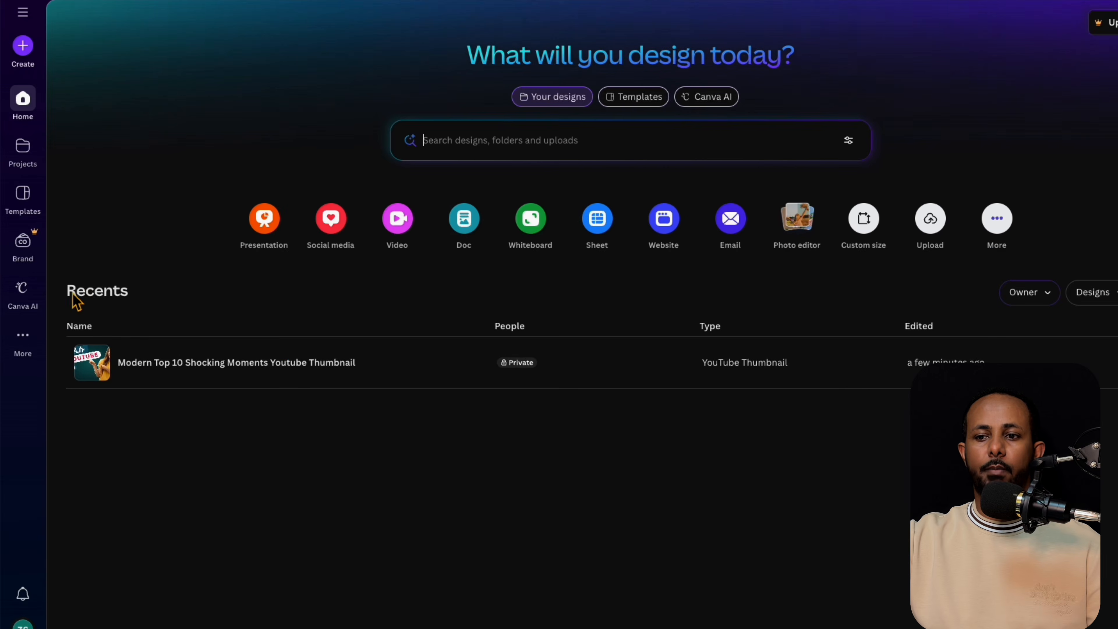
Ask Canva AI for a logo for the named YouTube channel and browse the generated logo options.
left_click(25, 296)
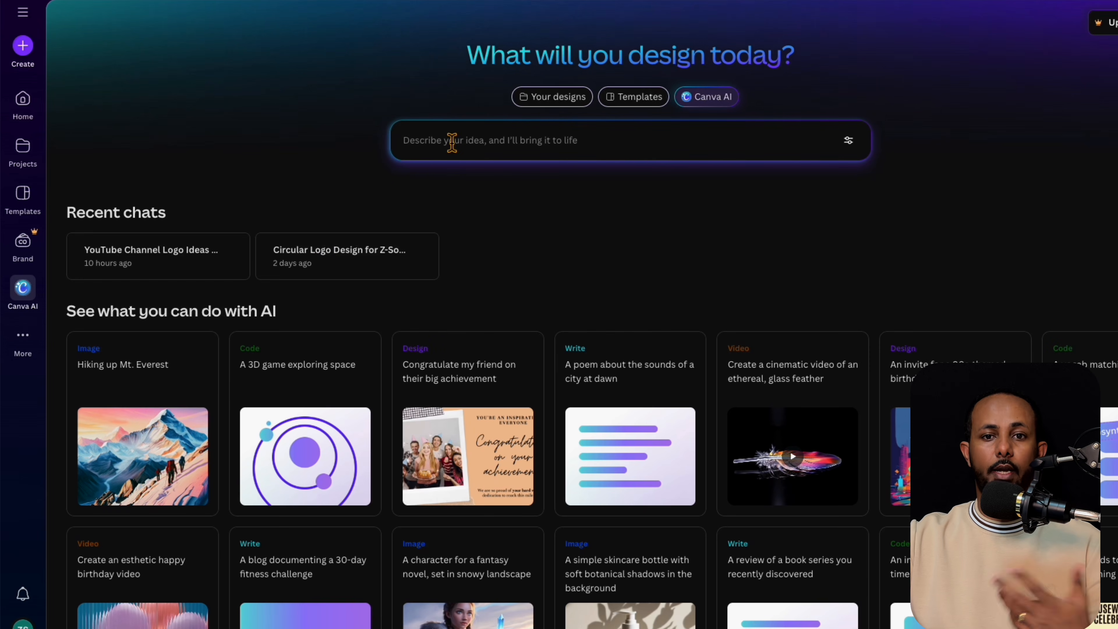
left_click(436, 144)
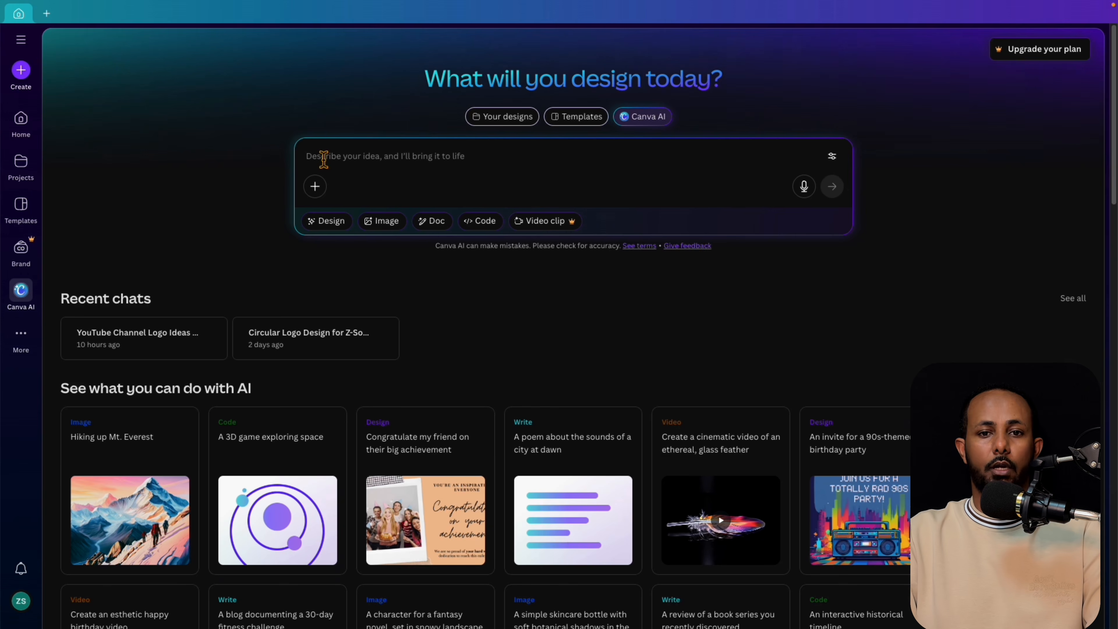
type("I have a youtube channel called z-solomon and give me a logo for my channel")
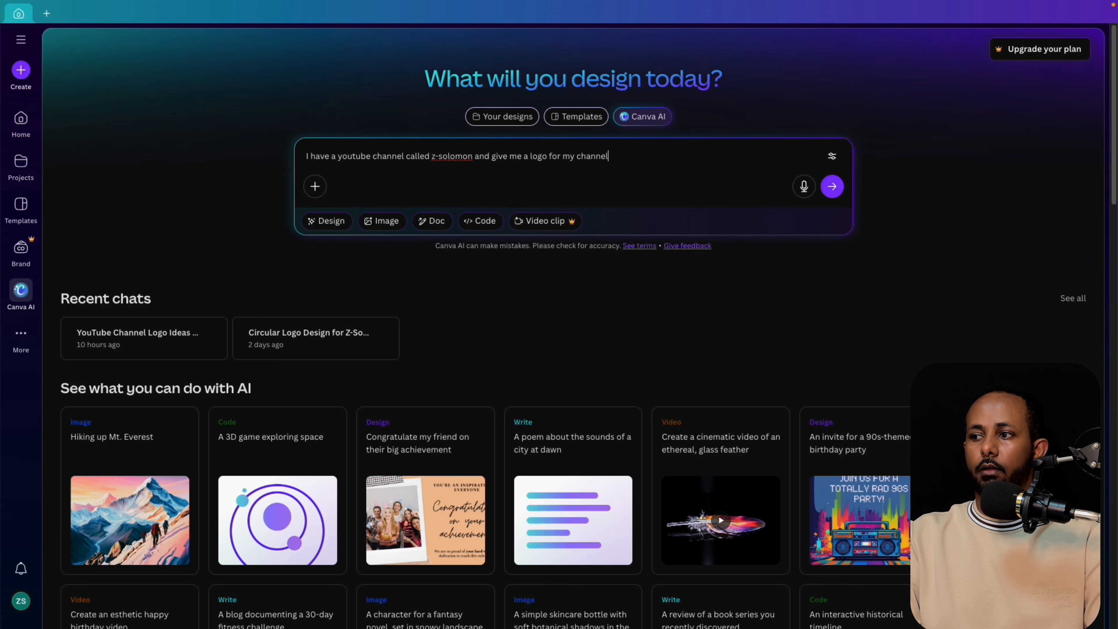
key("Return")
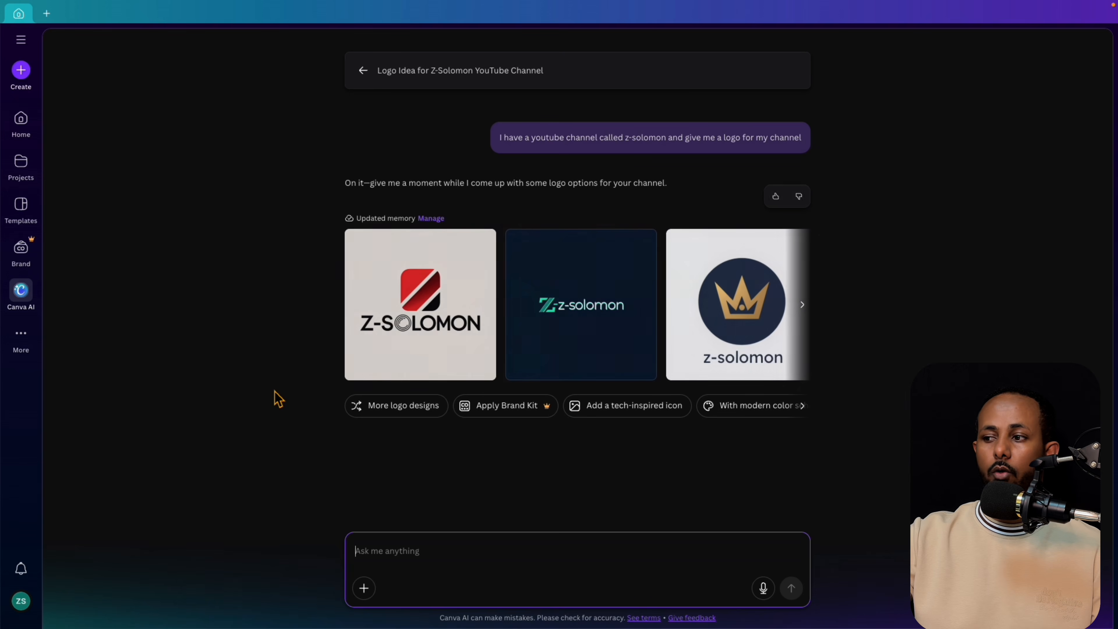
left_click(808, 313)
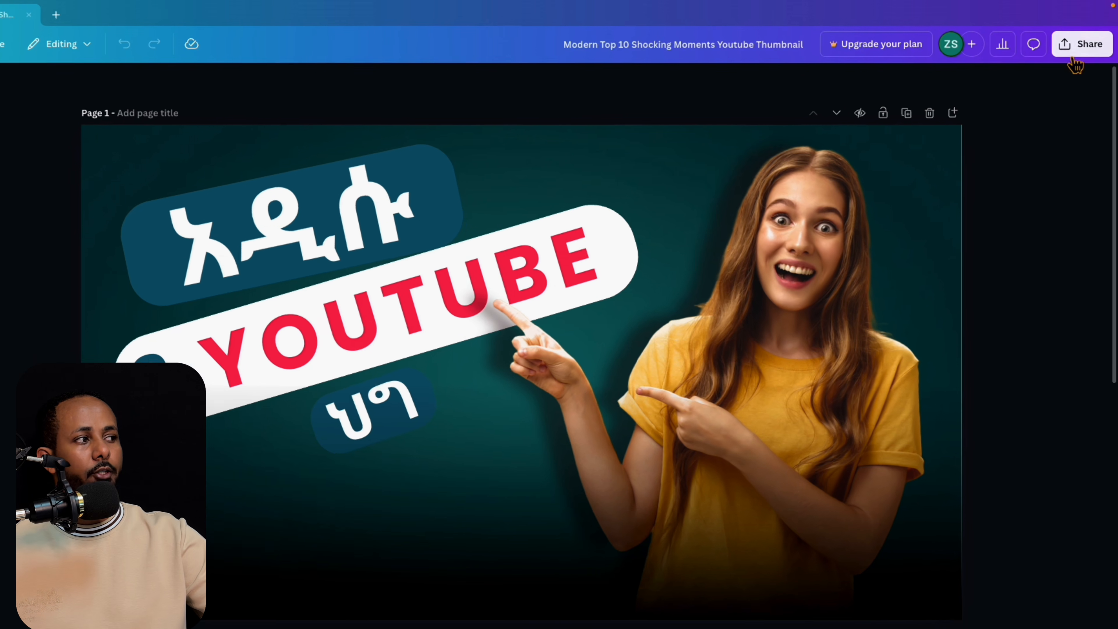
Open the thumbnail design's download options, close them, and review pages 1 and 2 of the design.
left_click(1078, 47)
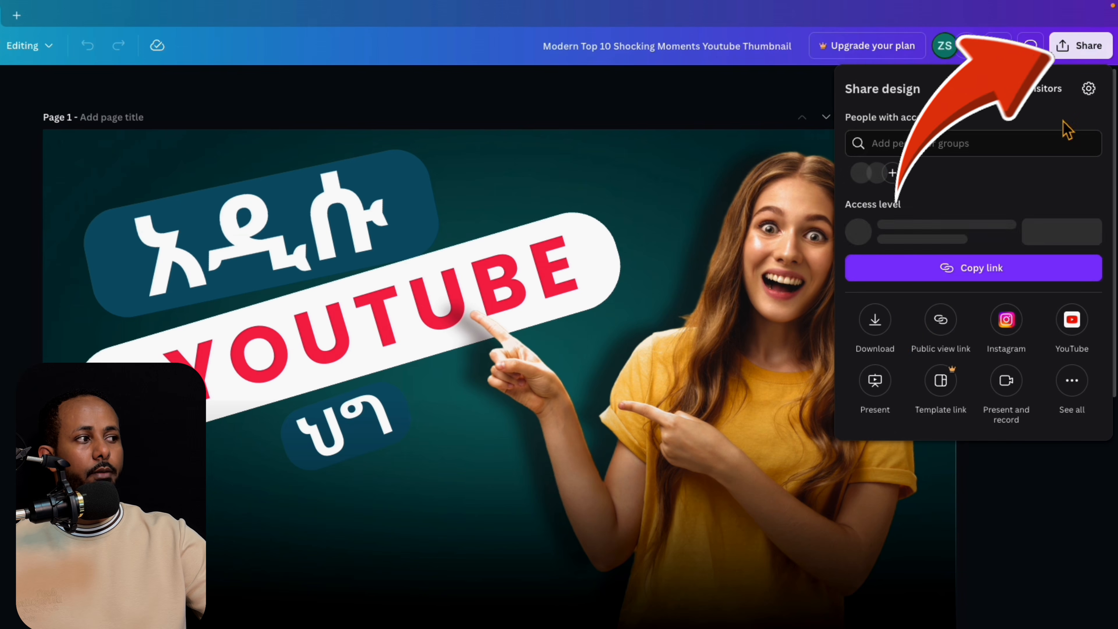
left_click(881, 329)
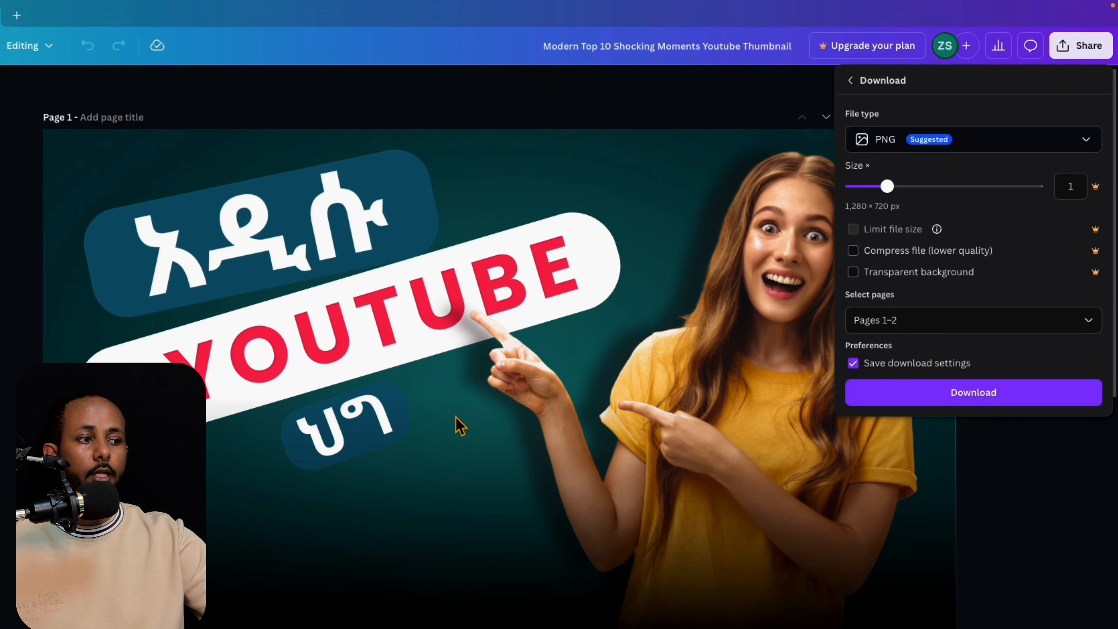
left_click(519, 454)
scroll(517, 452, "down", 10)
scroll(484, 458, "up", 4)
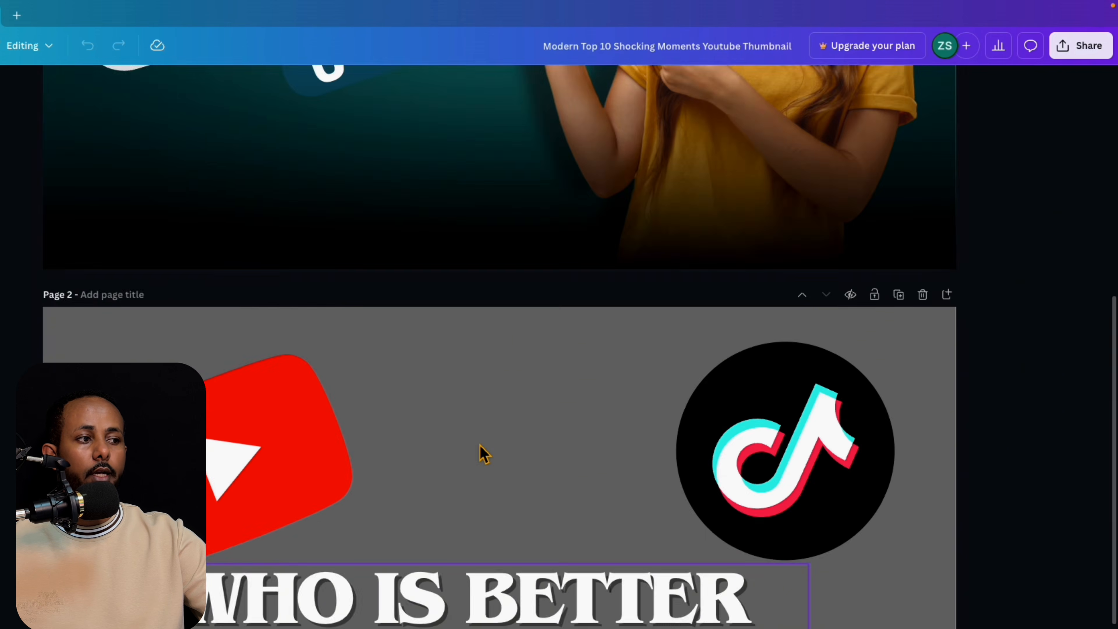
scroll(481, 454, "down", 4)
scroll(482, 457, "up", 3)
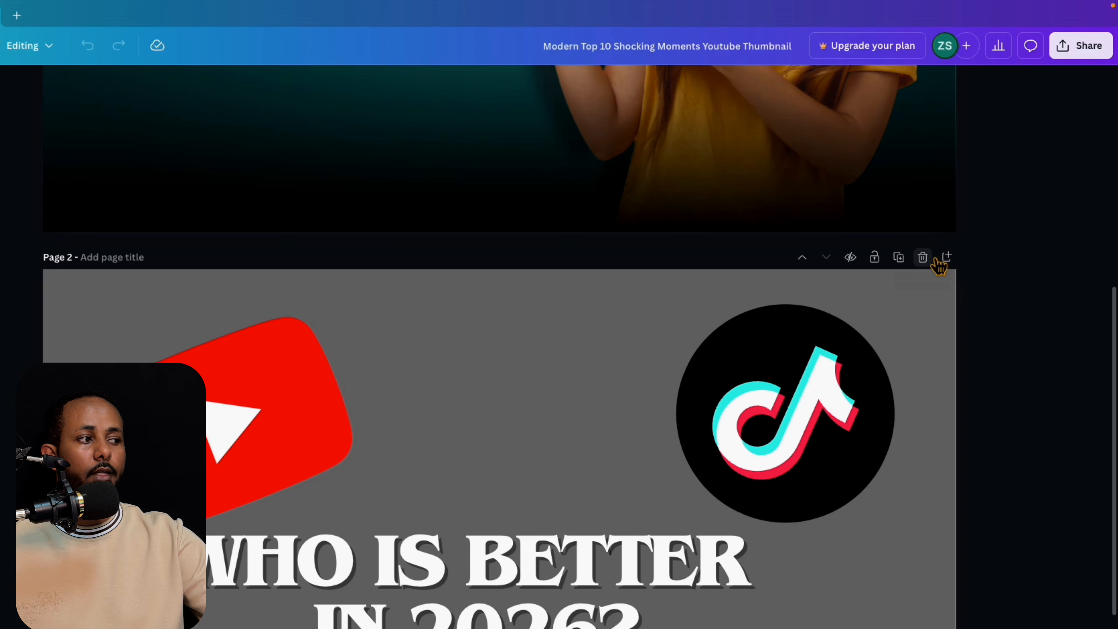
scroll(878, 325, "up", 8)
In the PNG download options, clear the selection of all pages and try choosing page 1 alone, then page 2 alone.
left_click(1080, 47)
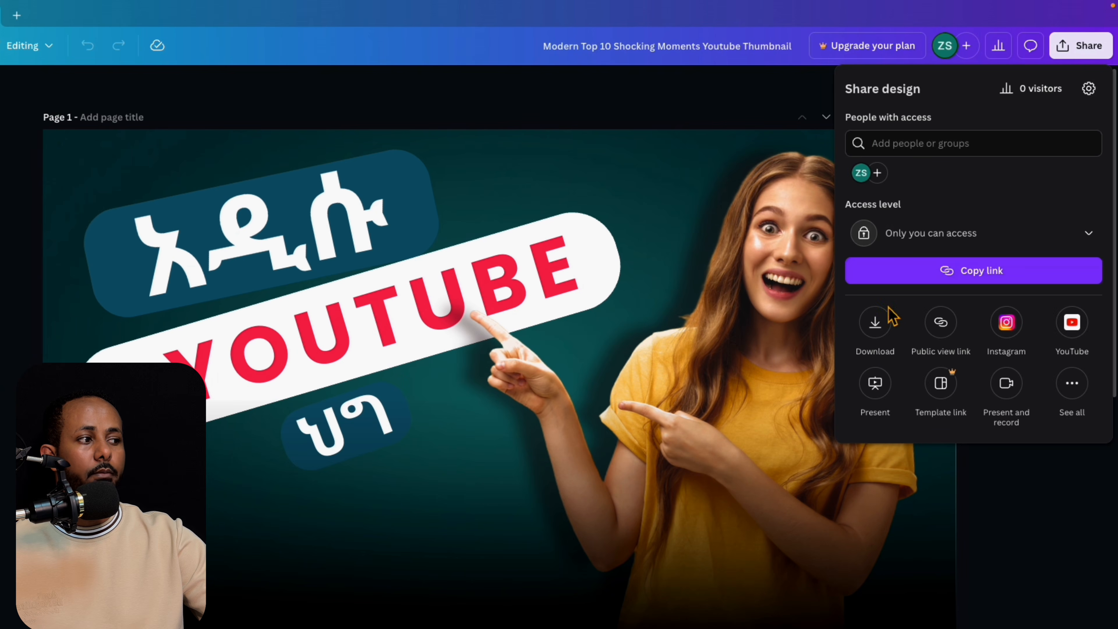
left_click(877, 320)
left_click(915, 325)
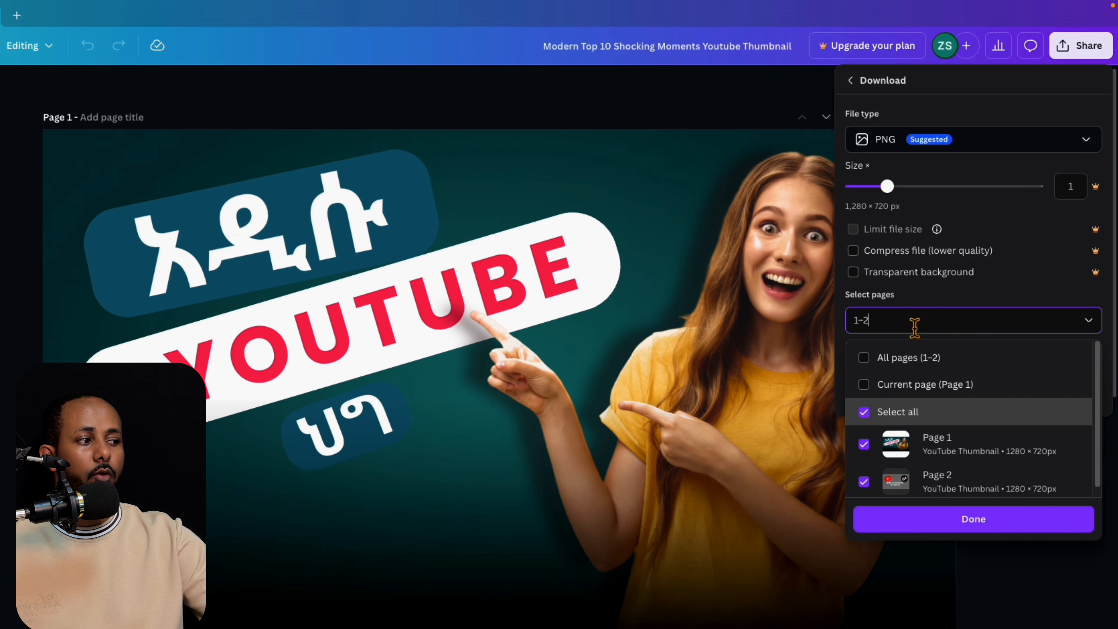
scroll(873, 425, "down", 1)
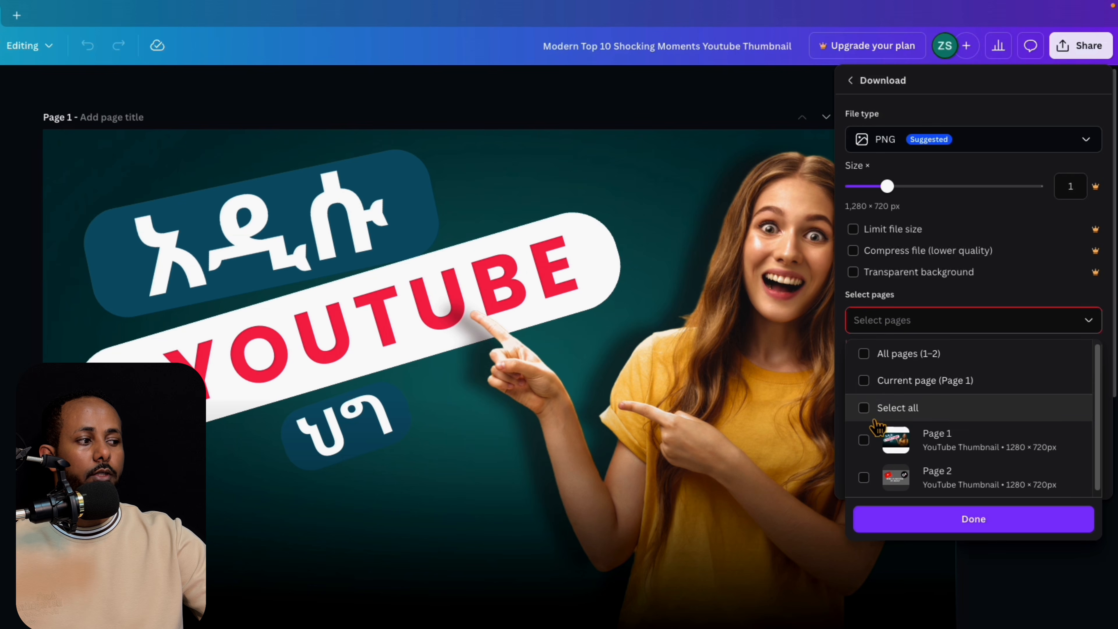
left_click(864, 436)
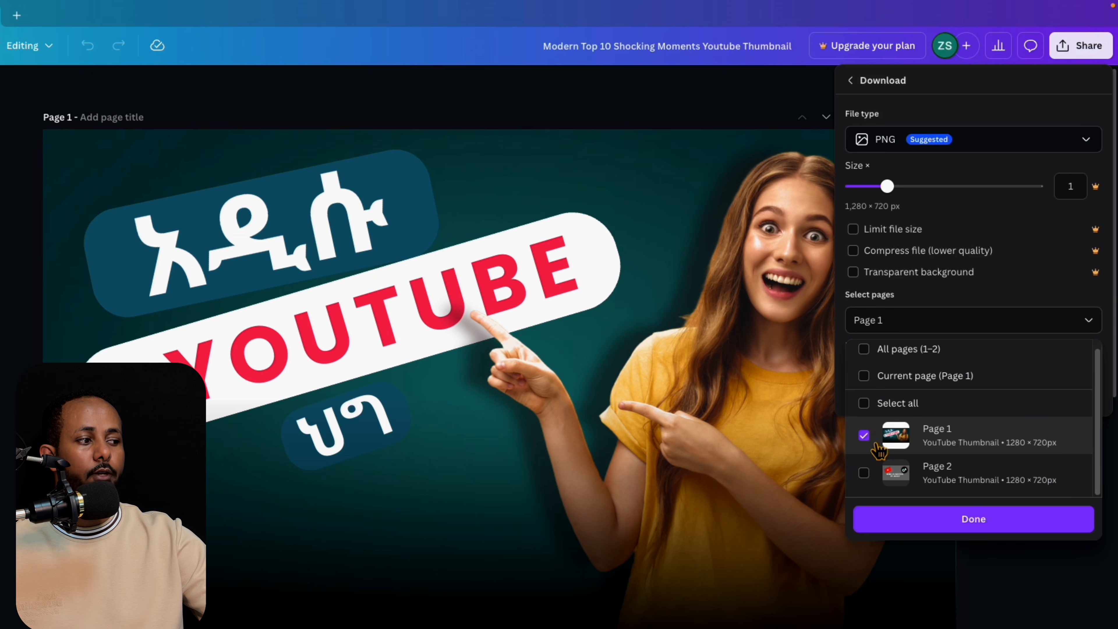
left_click(876, 471)
left_click(876, 436)
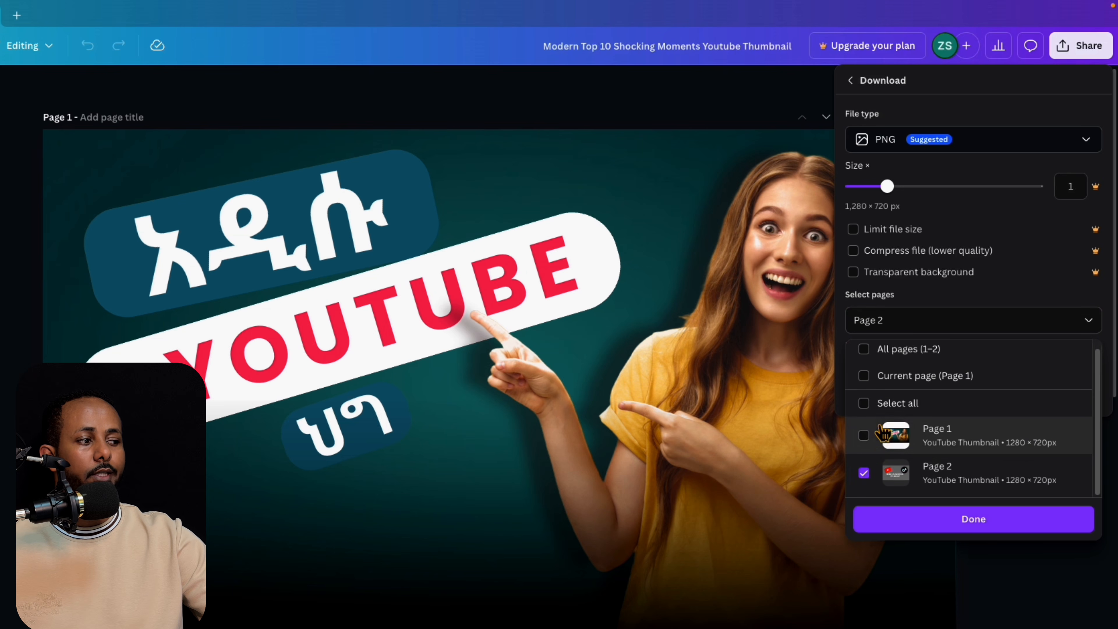
left_click(876, 484)
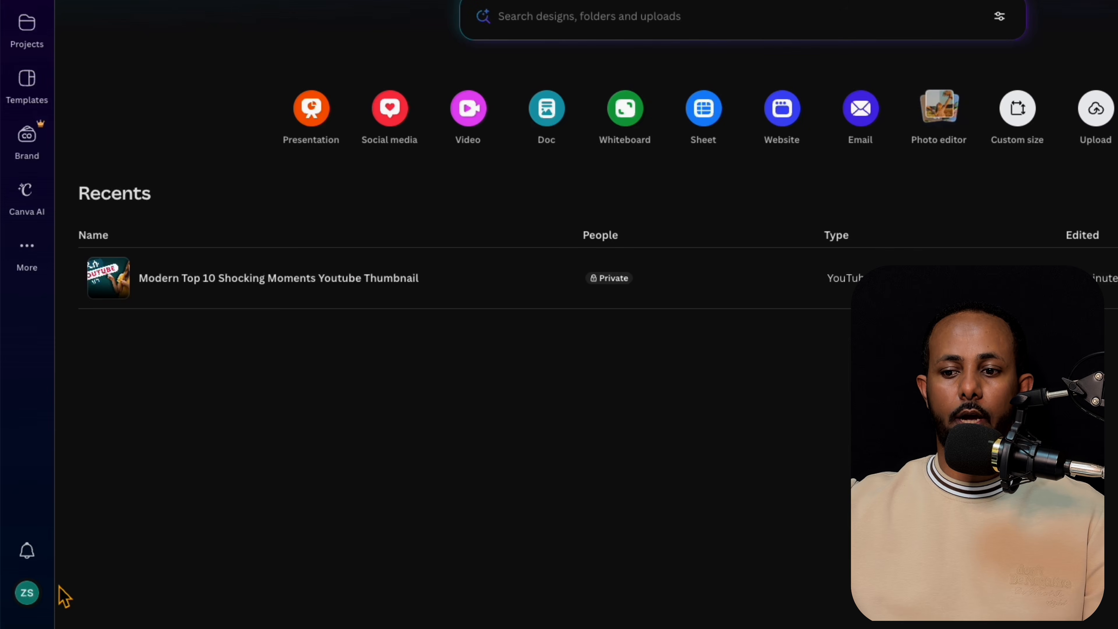
Open the Affinity website from the account's advanced tools.
left_click(36, 600)
mouse_move(145, 471)
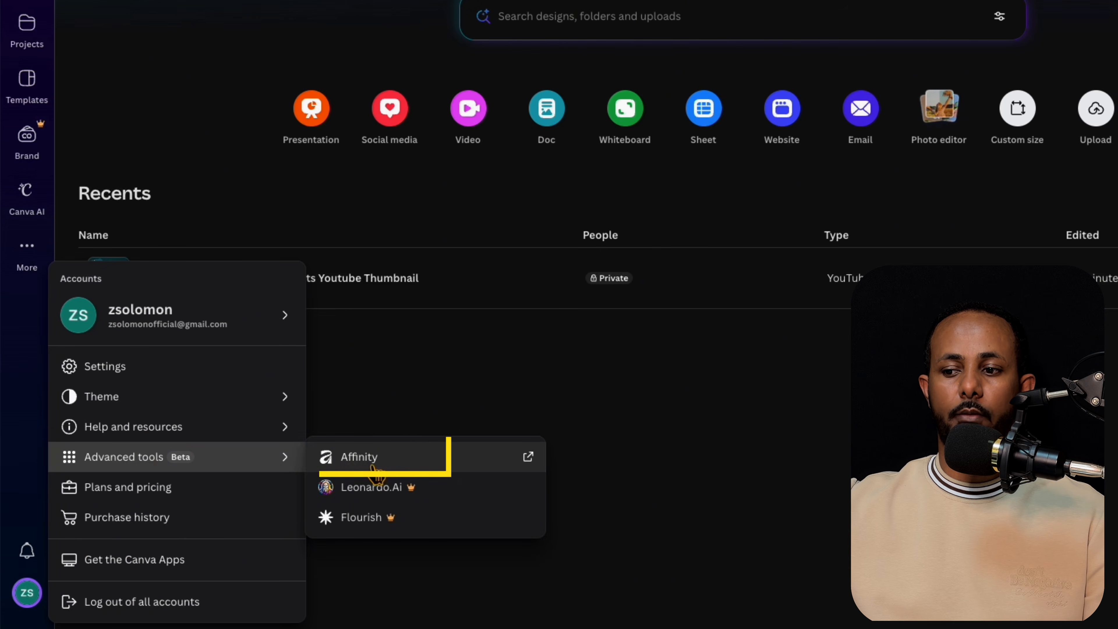
left_click(359, 457)
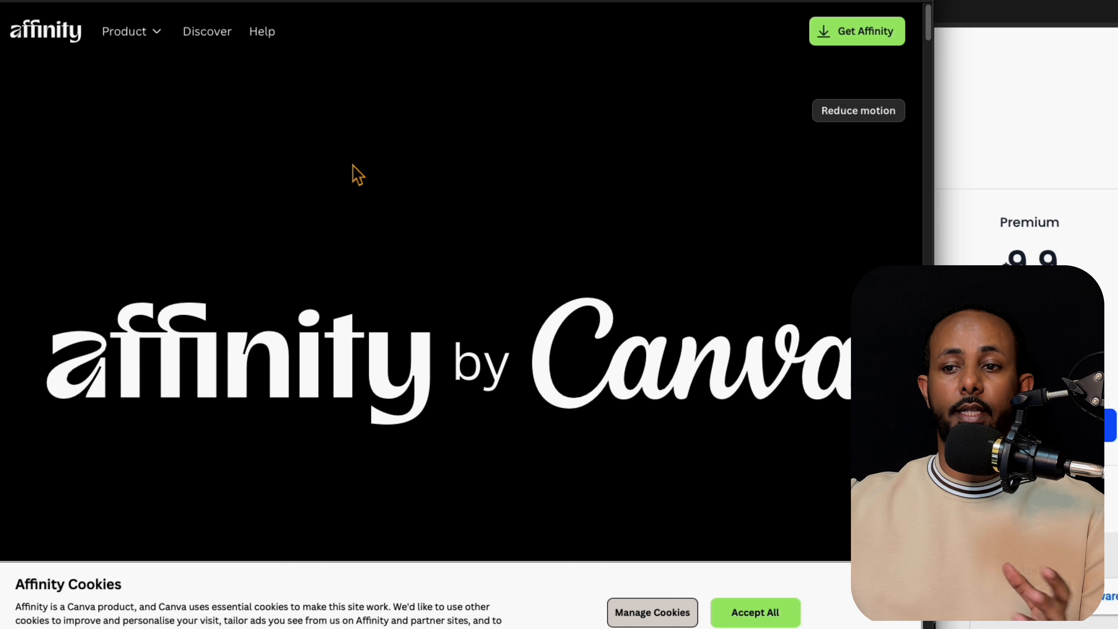